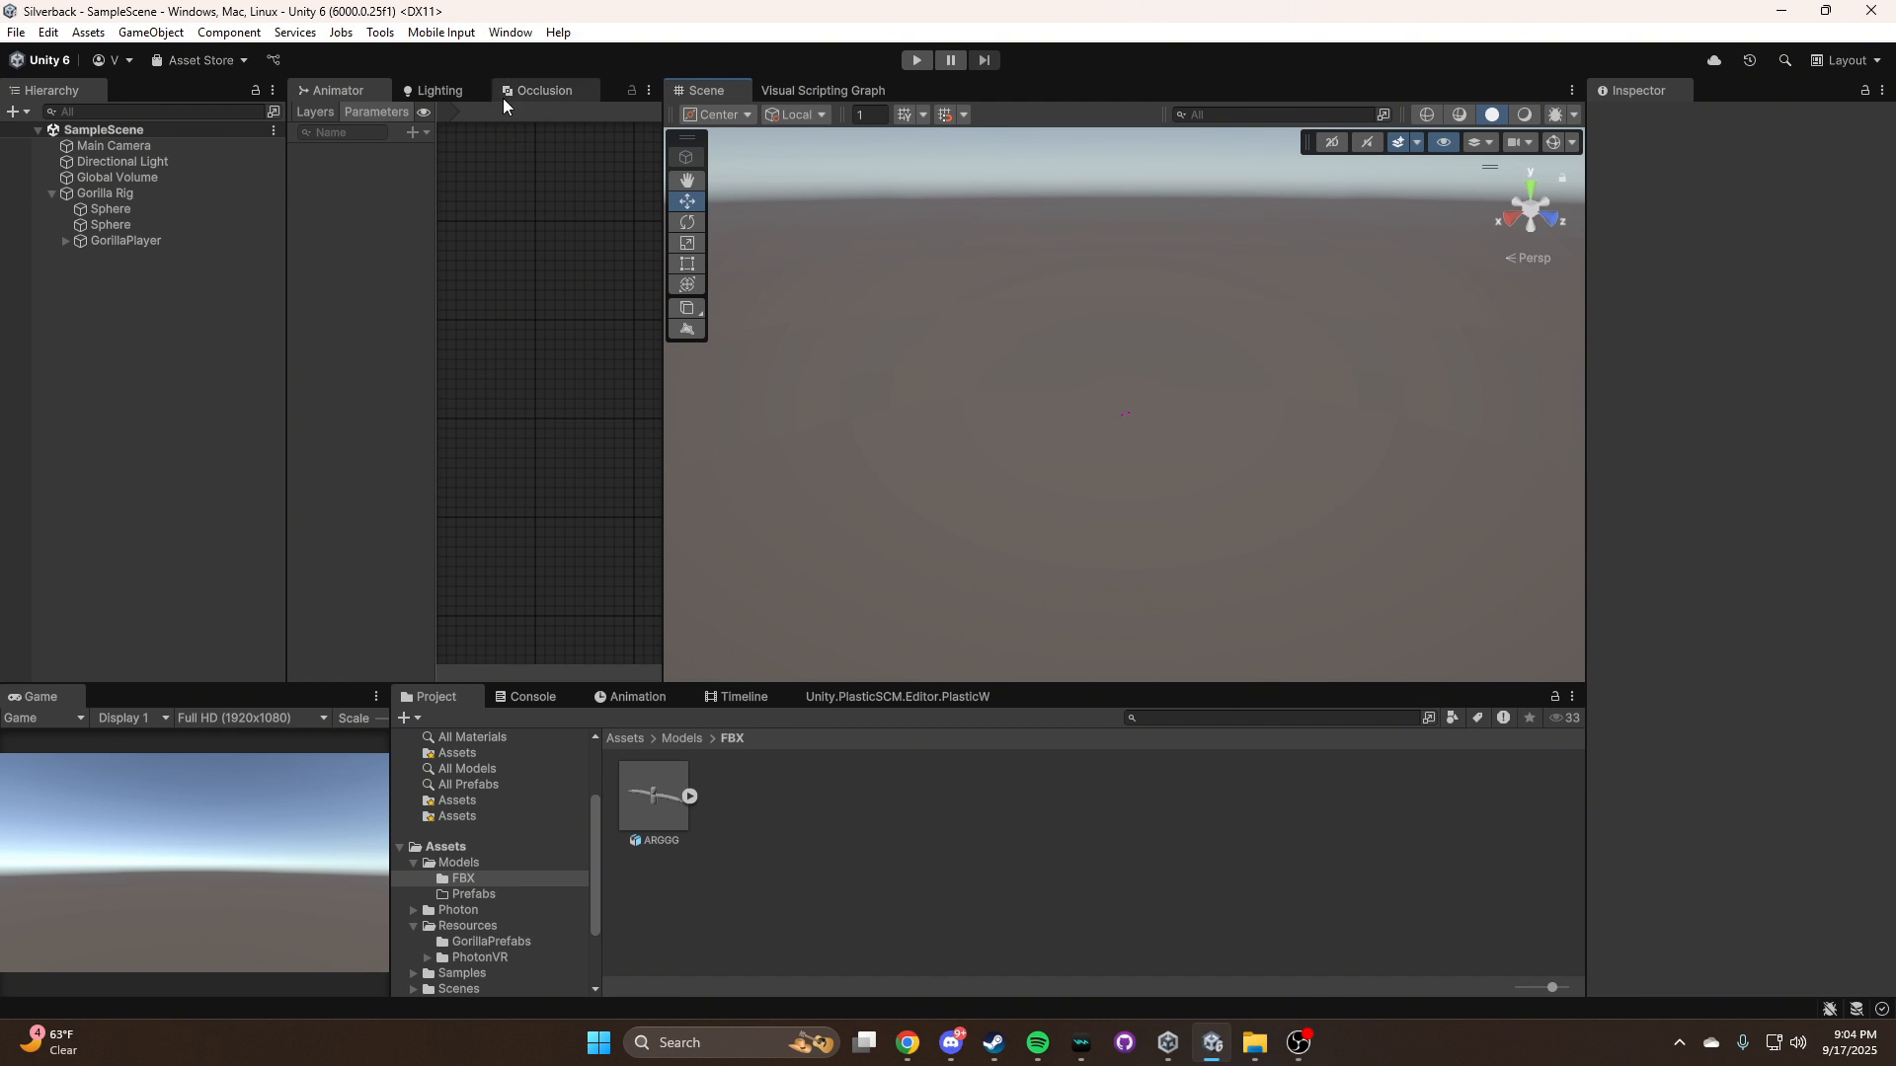
Open the Package Manager and search the Unity Registry for "animation"
click(511, 33)
click(578, 364)
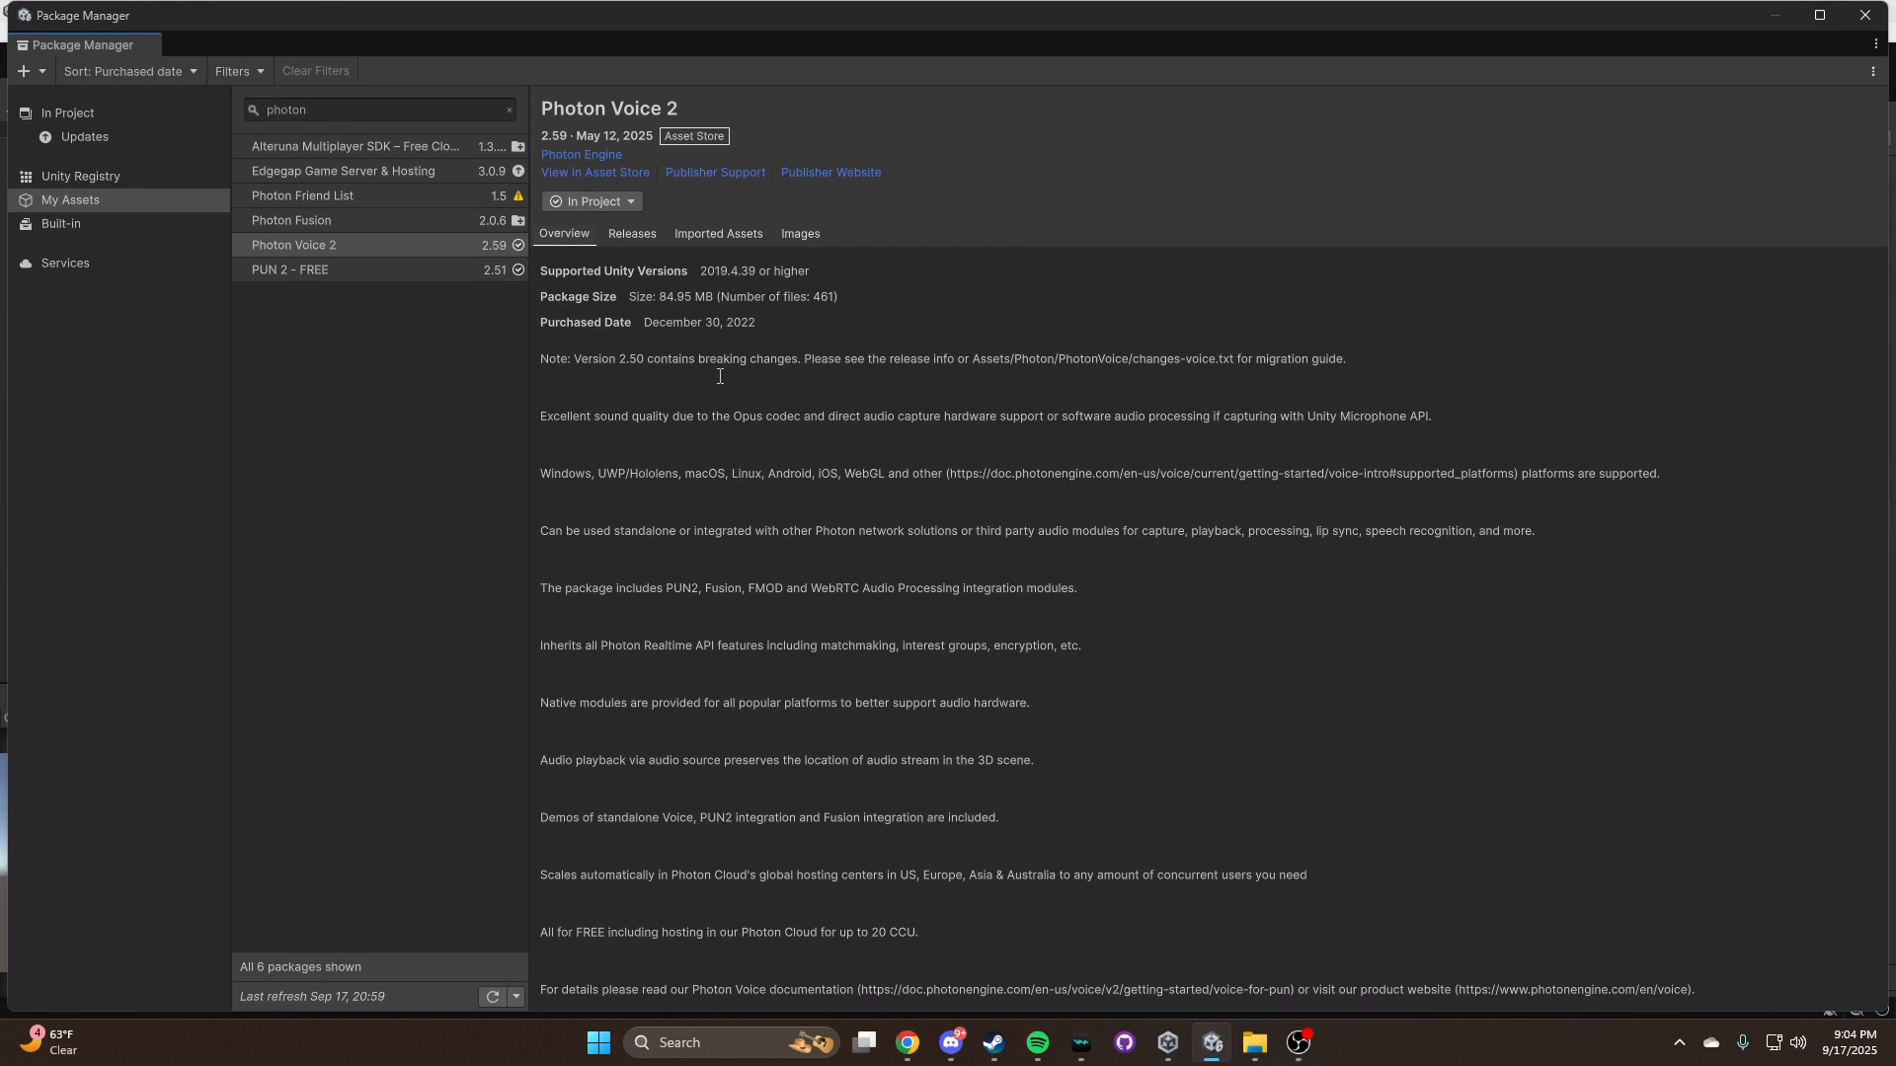
click(109, 73)
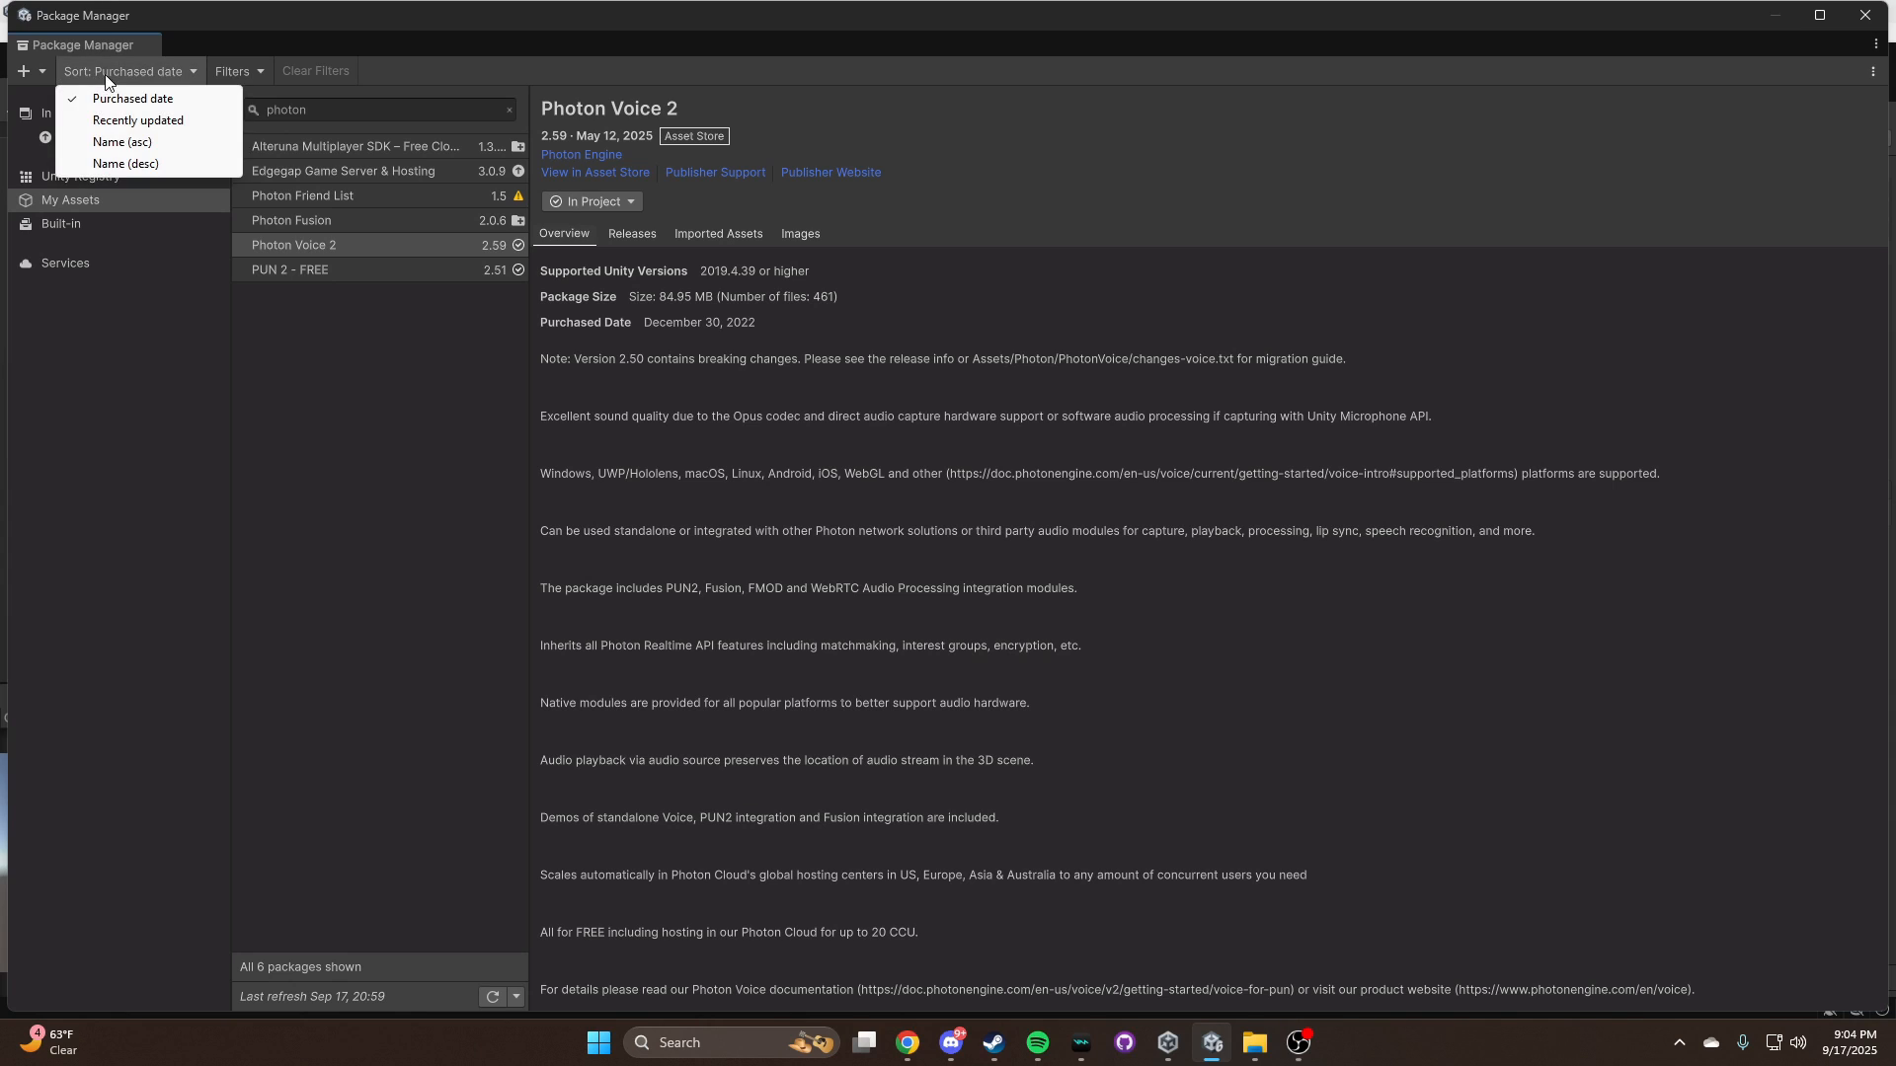
click(188, 82)
click(61, 178)
drag(312, 112, 189, 118)
text(animatio9)
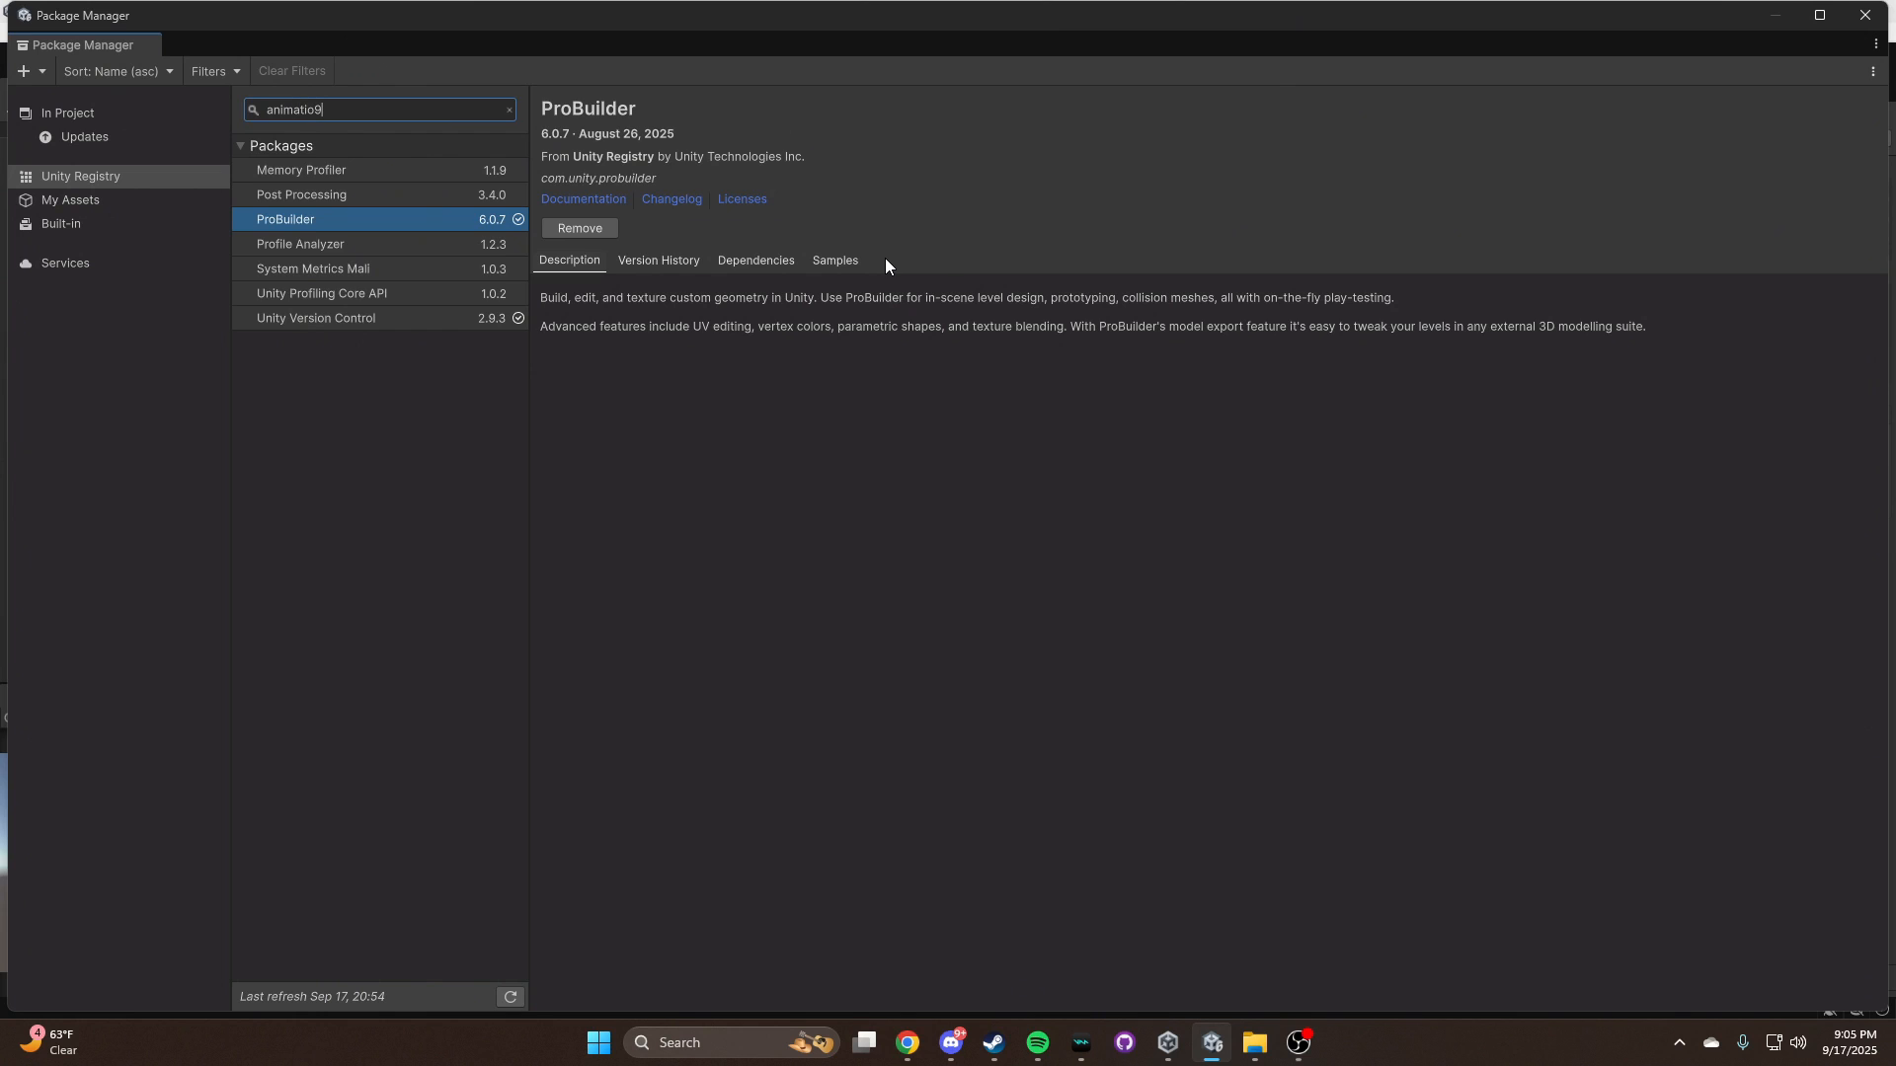
key(BackSpace)
text(n)
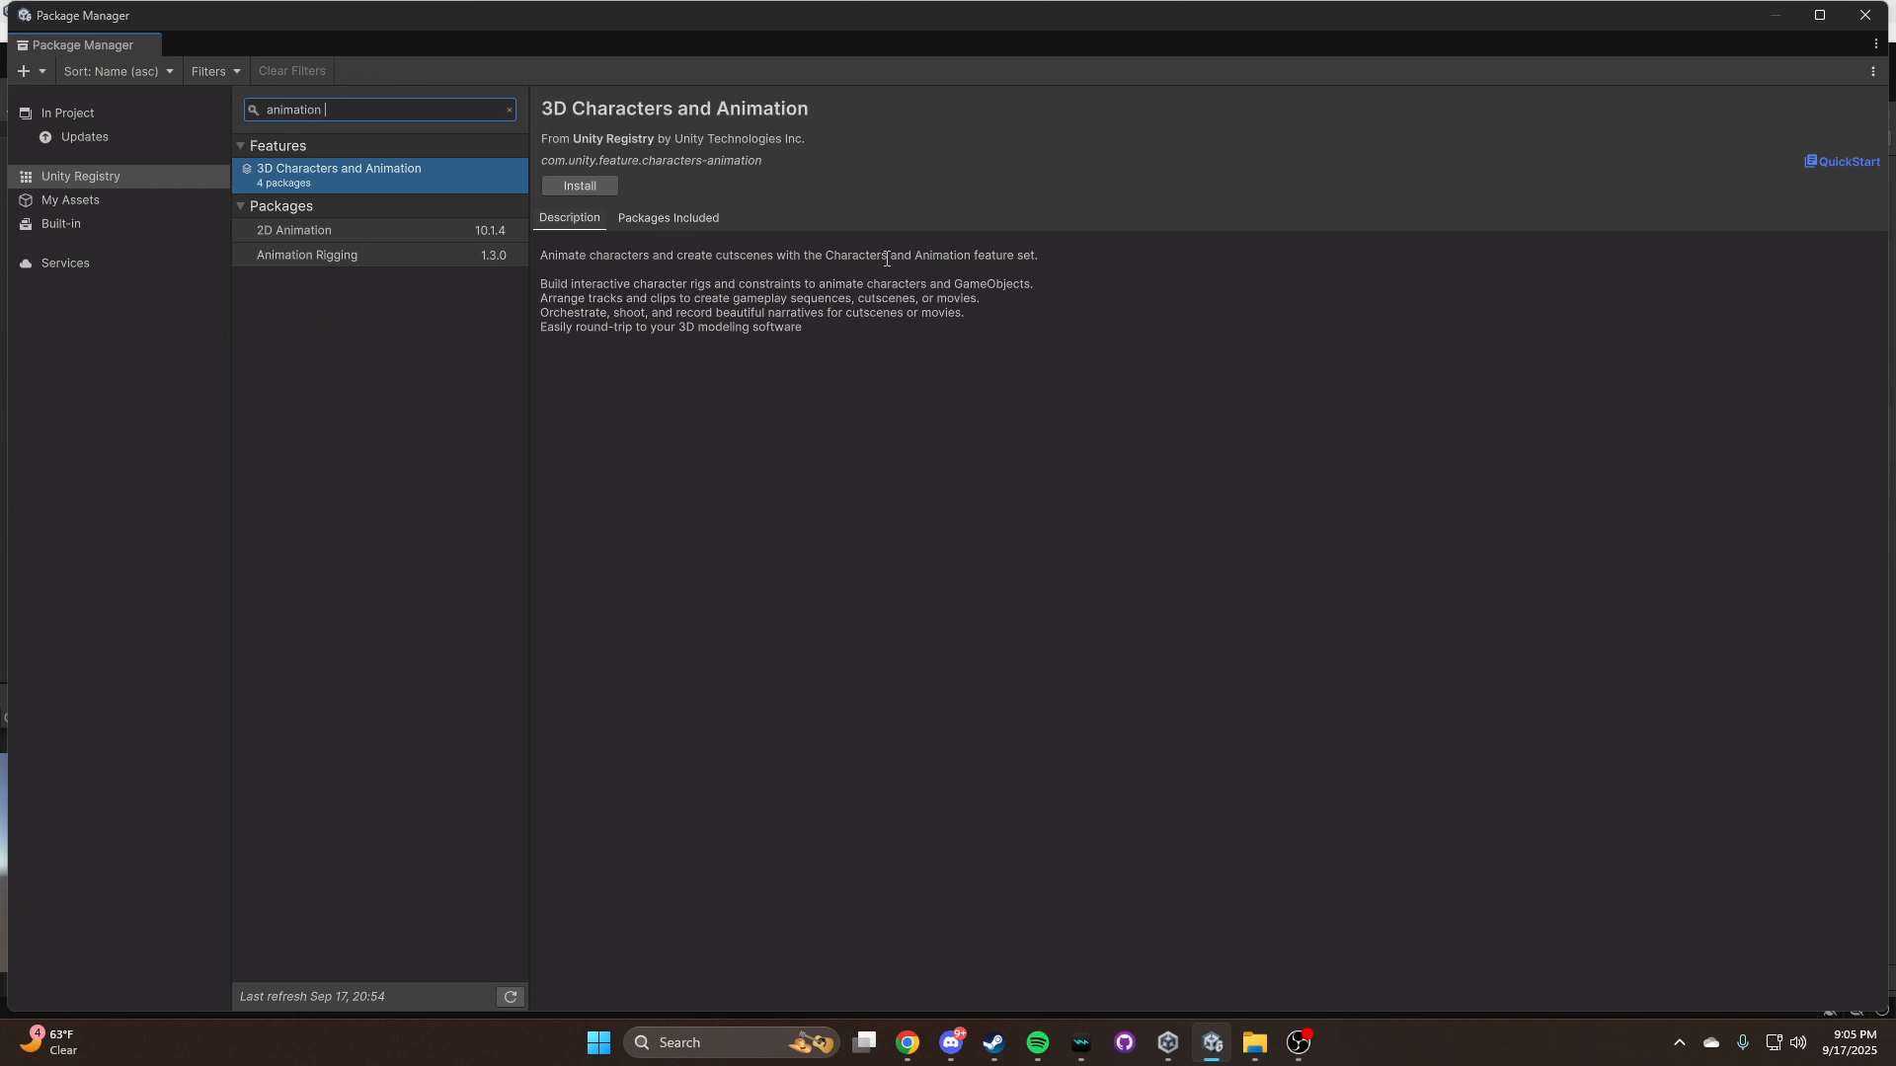
Install the Animation Rigging package, view its samples, and close the Package Manager
click(340, 255)
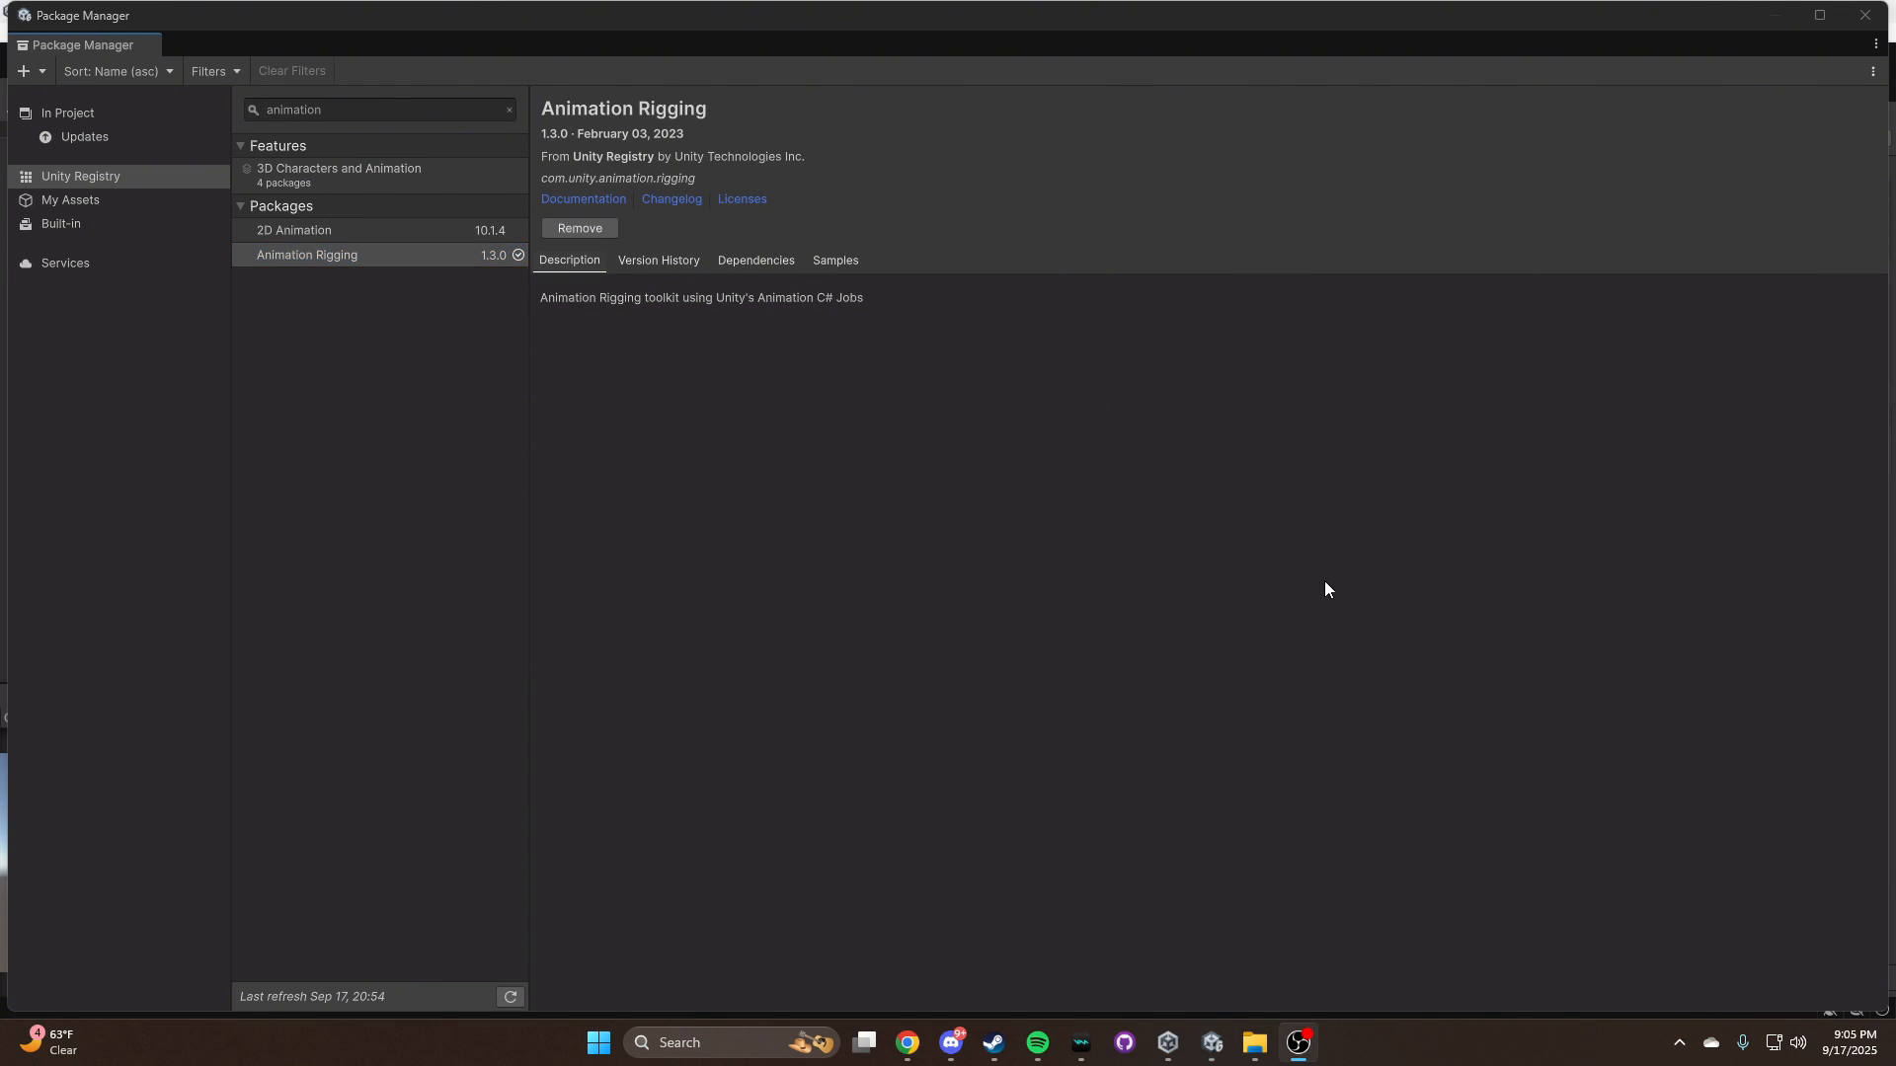
click(836, 262)
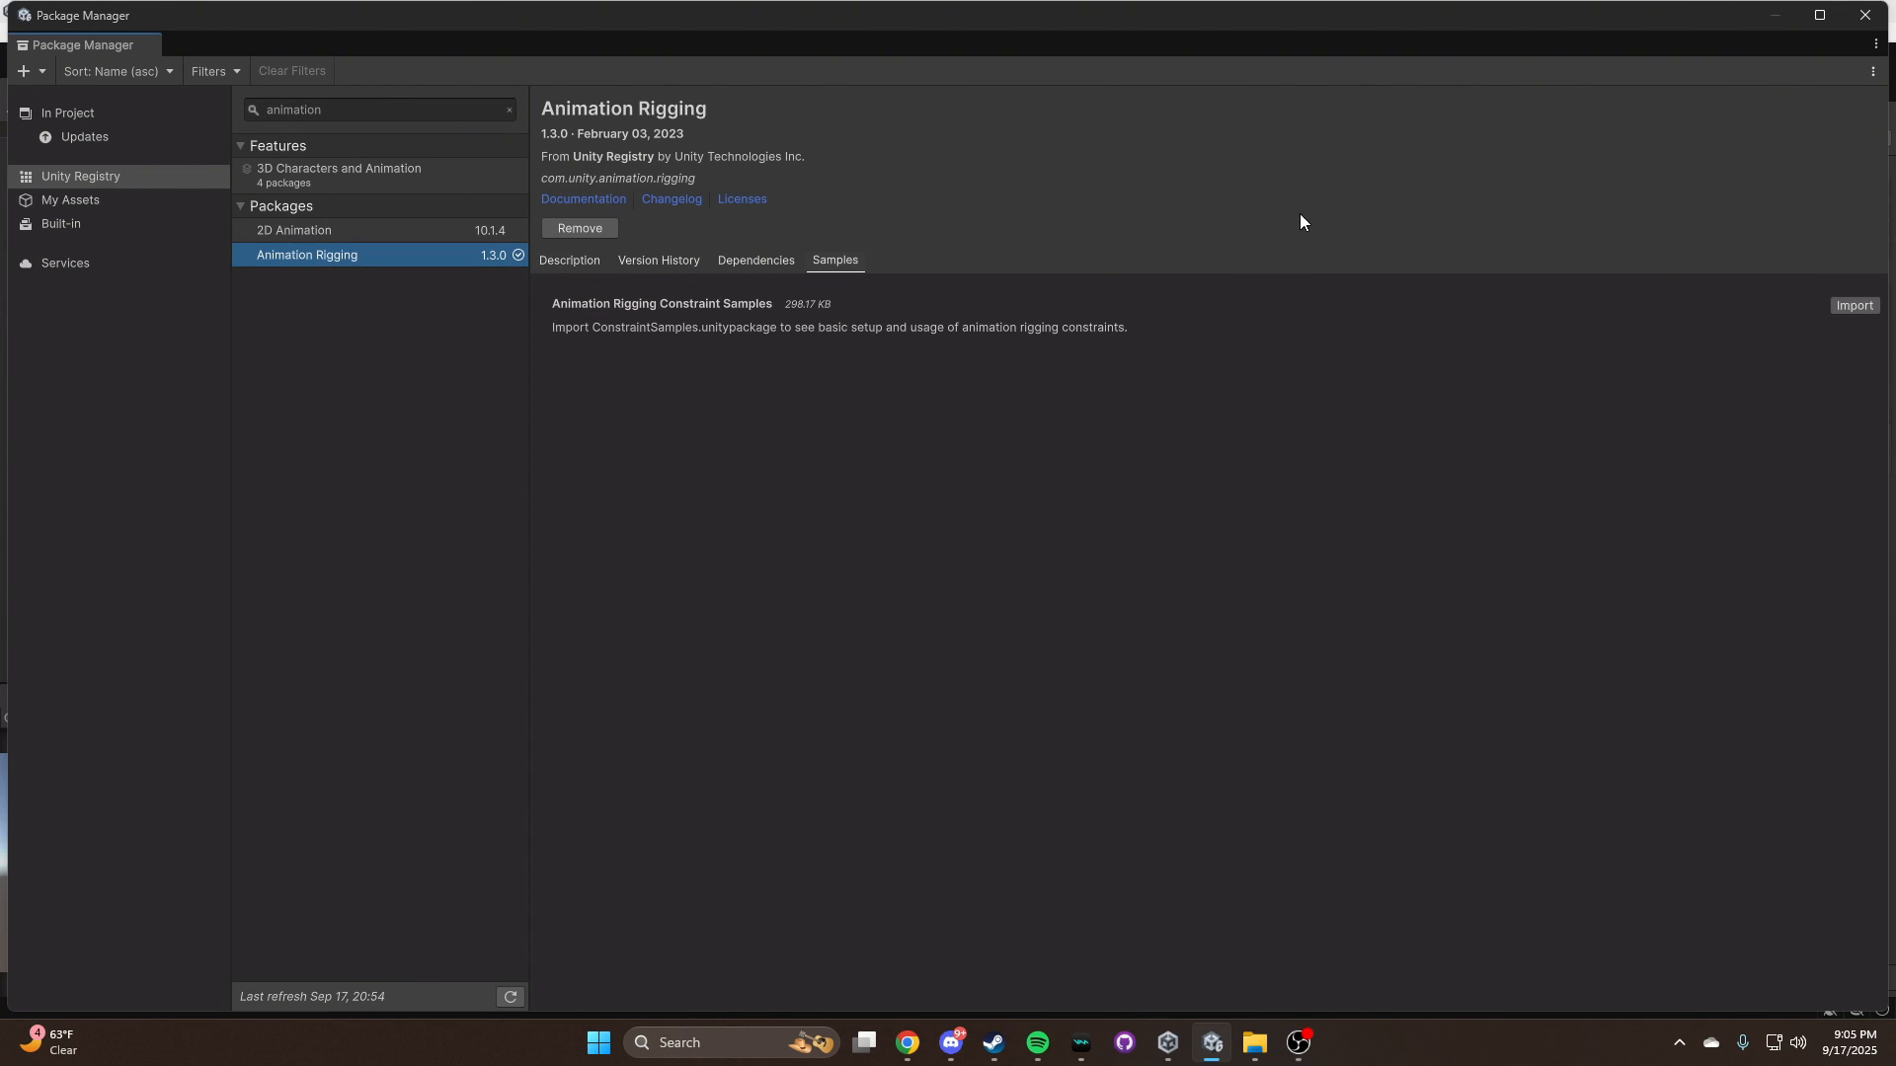
click(1866, 15)
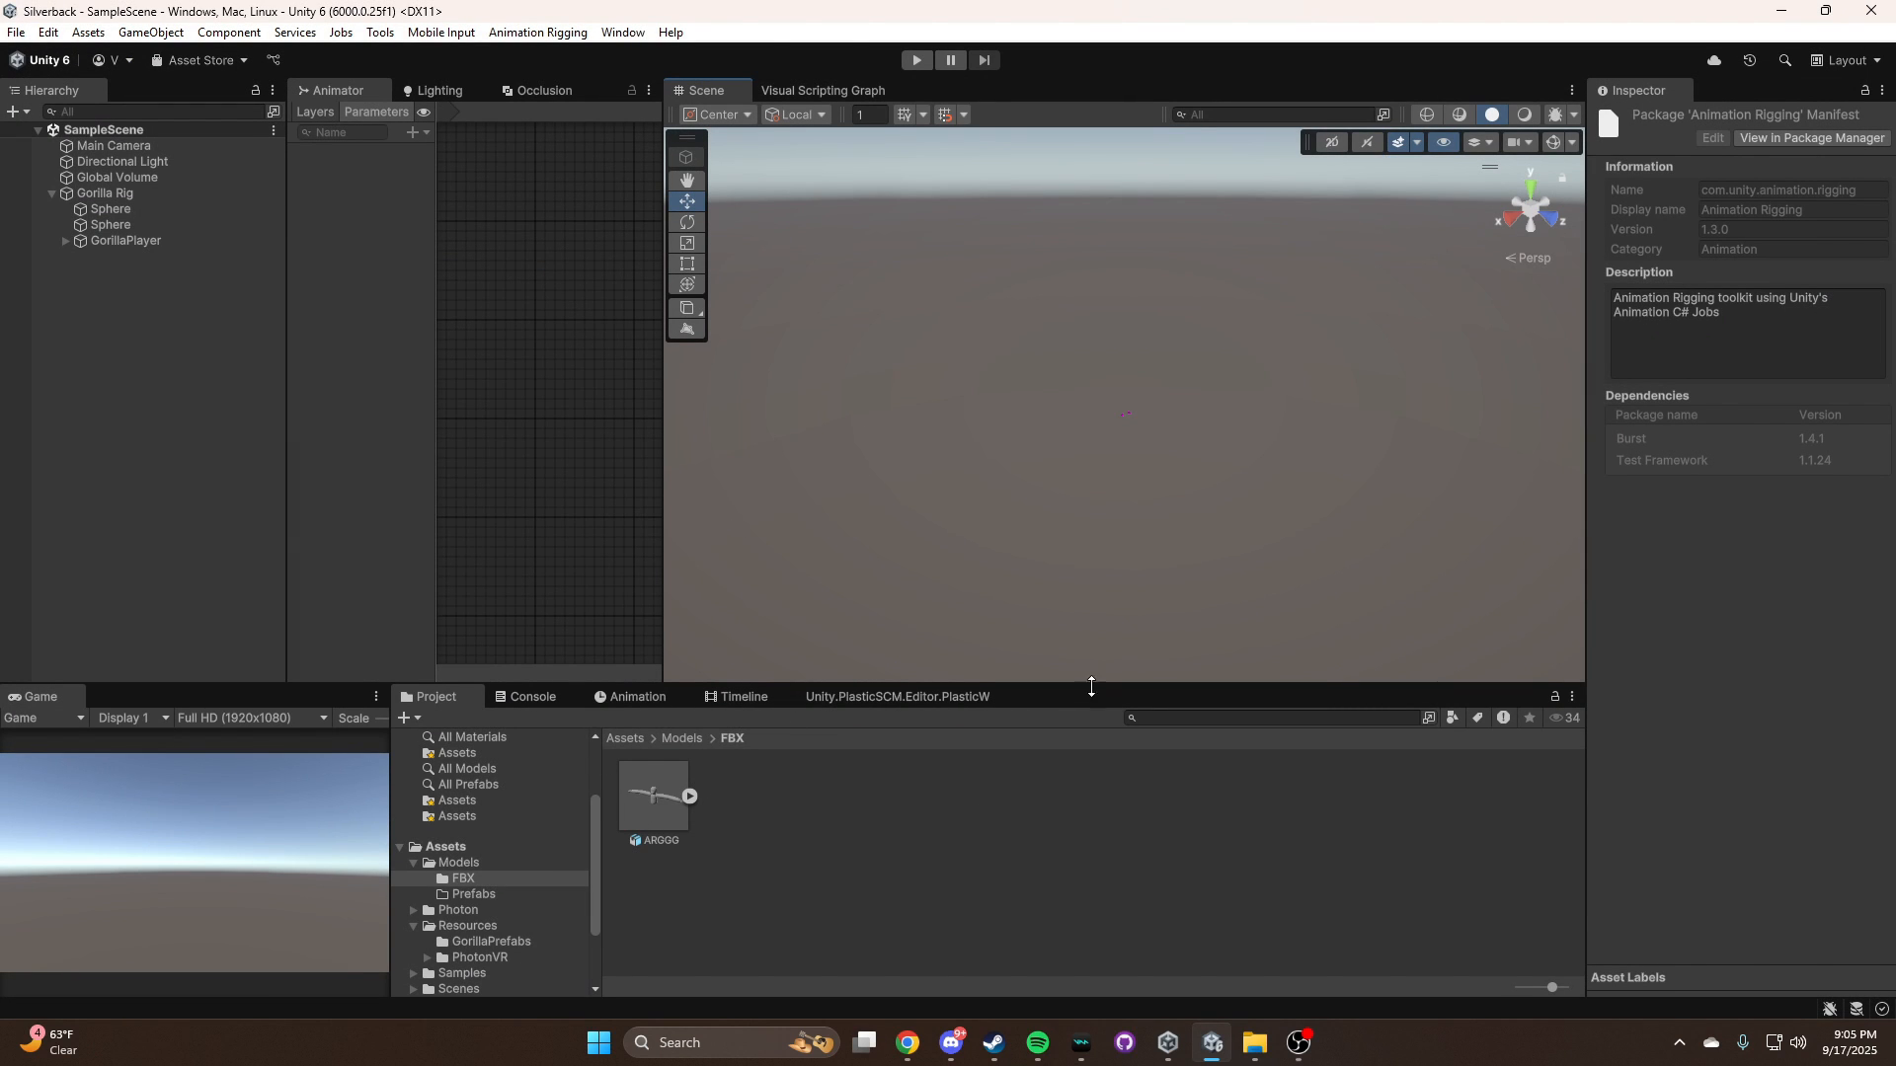
Open the Player prefab from the Resources/PhotonVR folder for editing
click(480, 958)
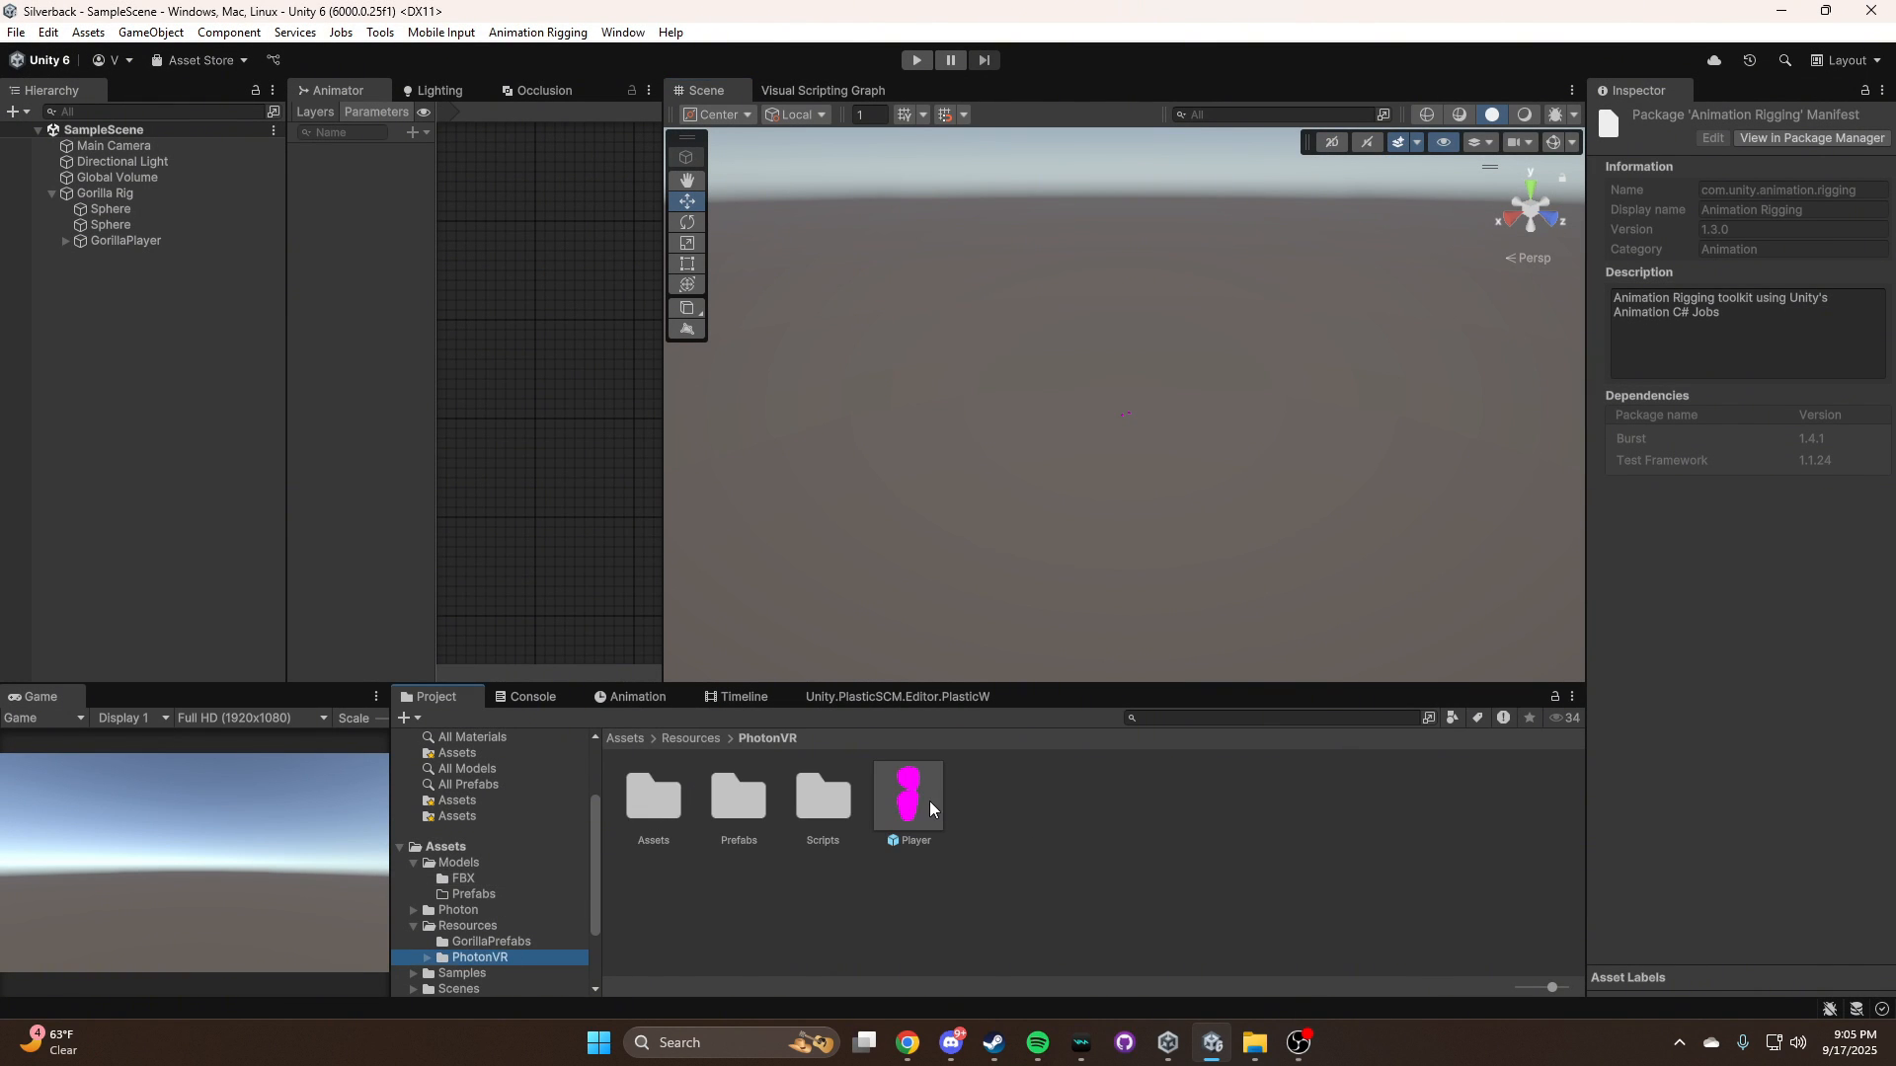
double_click(888, 828)
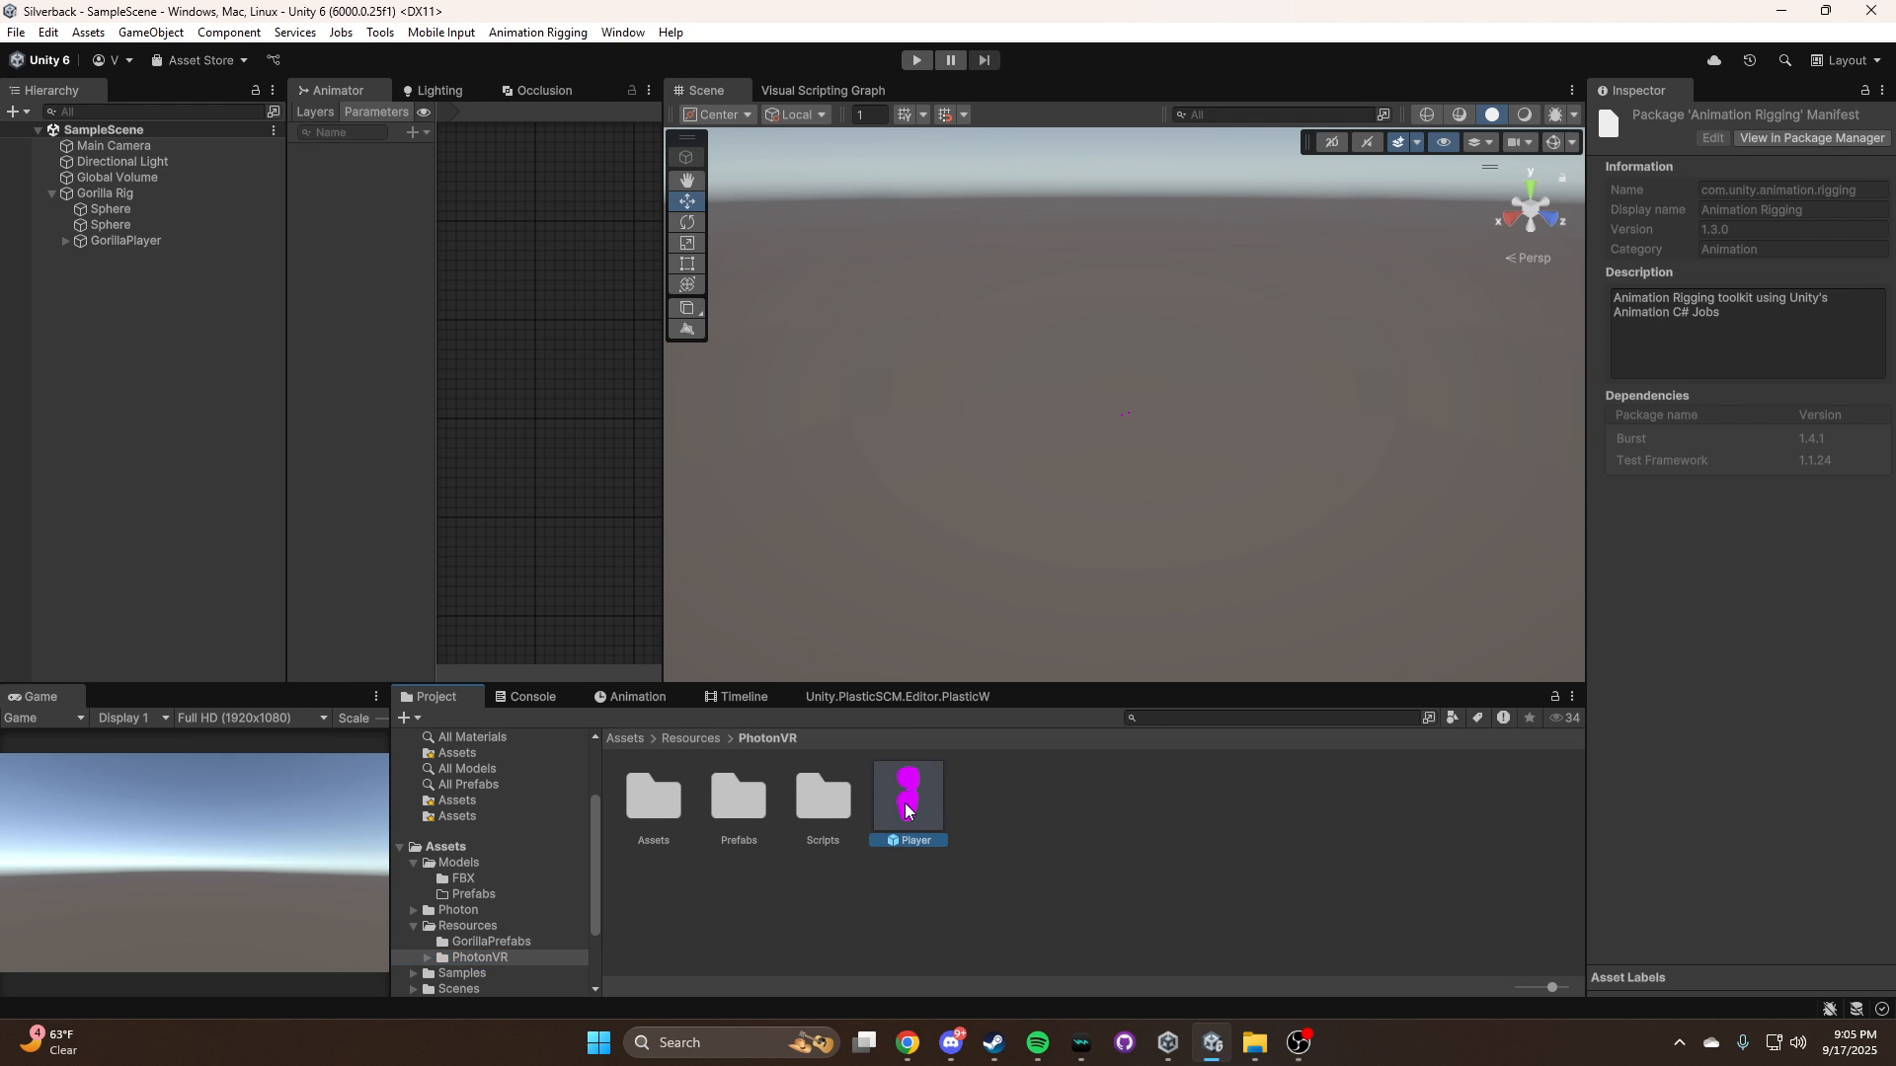
right_drag(1391, 418, 1171, 391)
key(d)
Add the ARGGG model from Models/FBX as a child of Head in the Player prefab
click(474, 893)
click(463, 878)
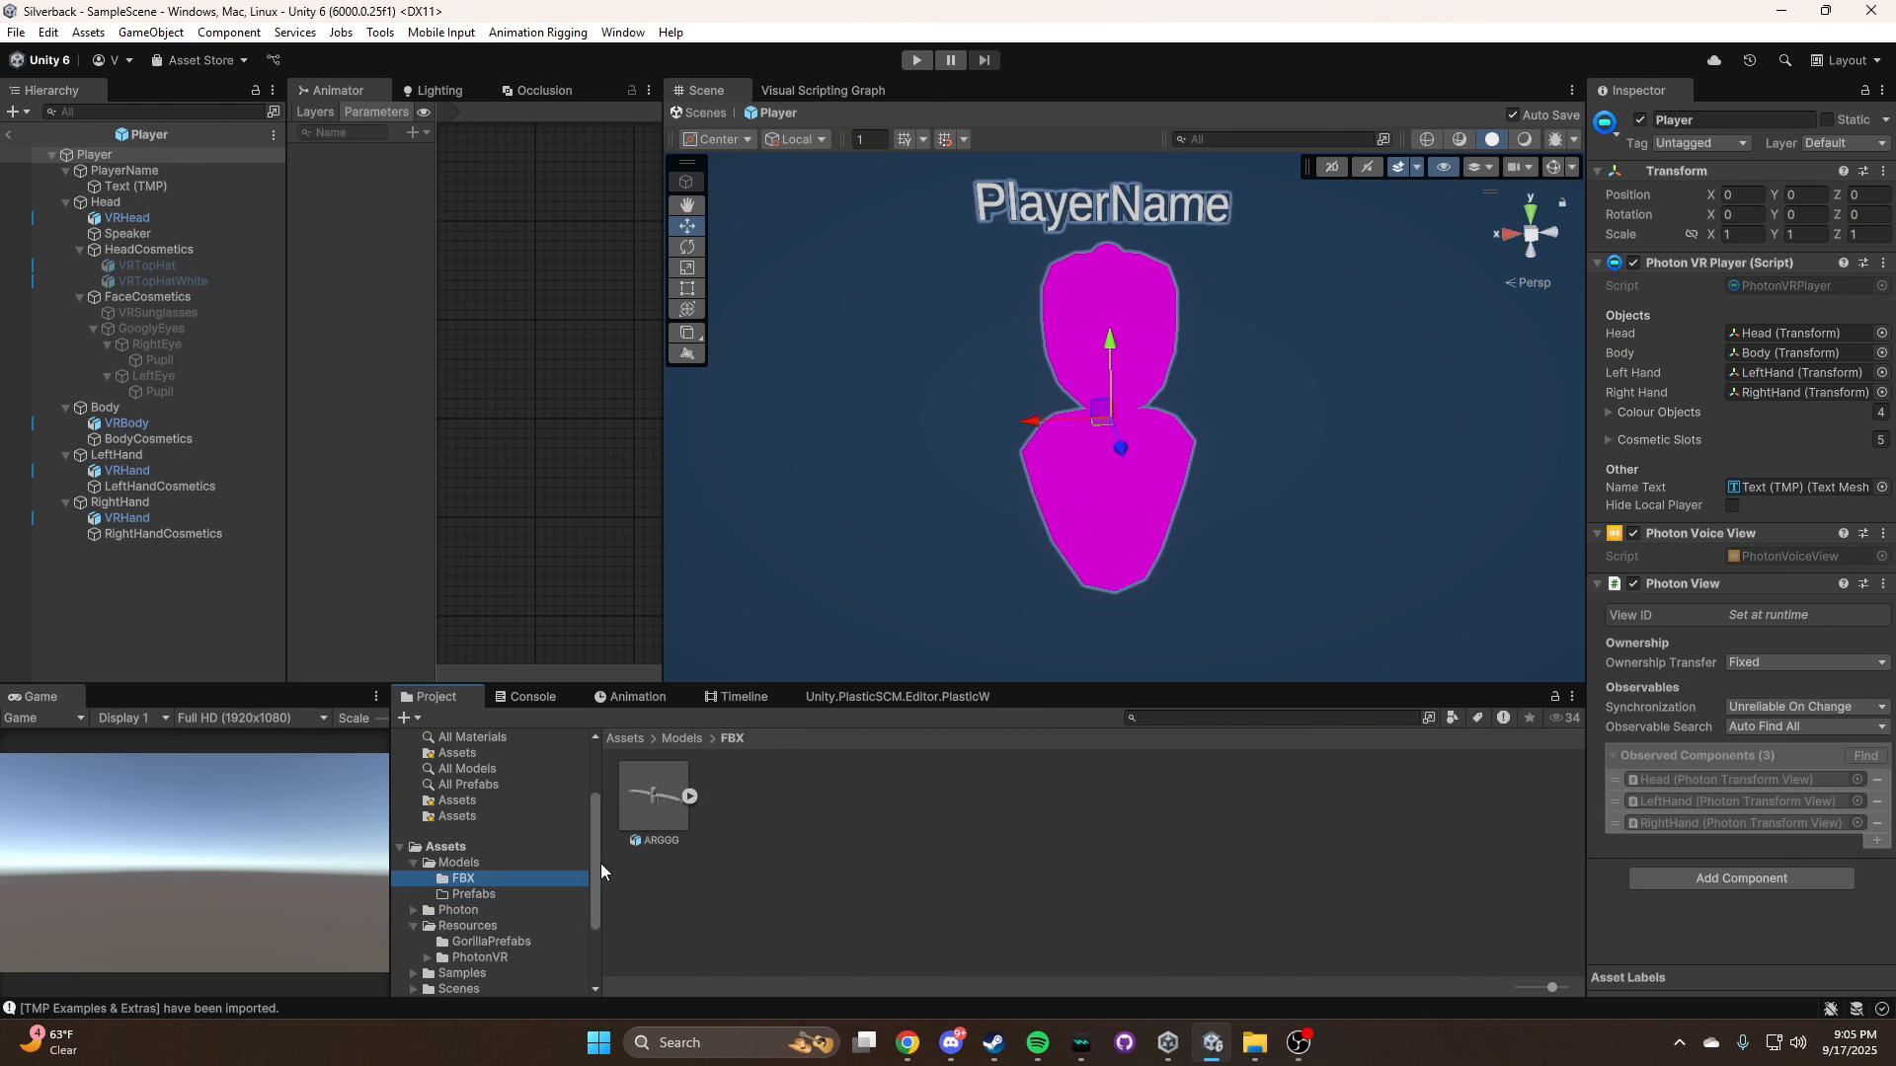
drag(653, 795, 107, 206)
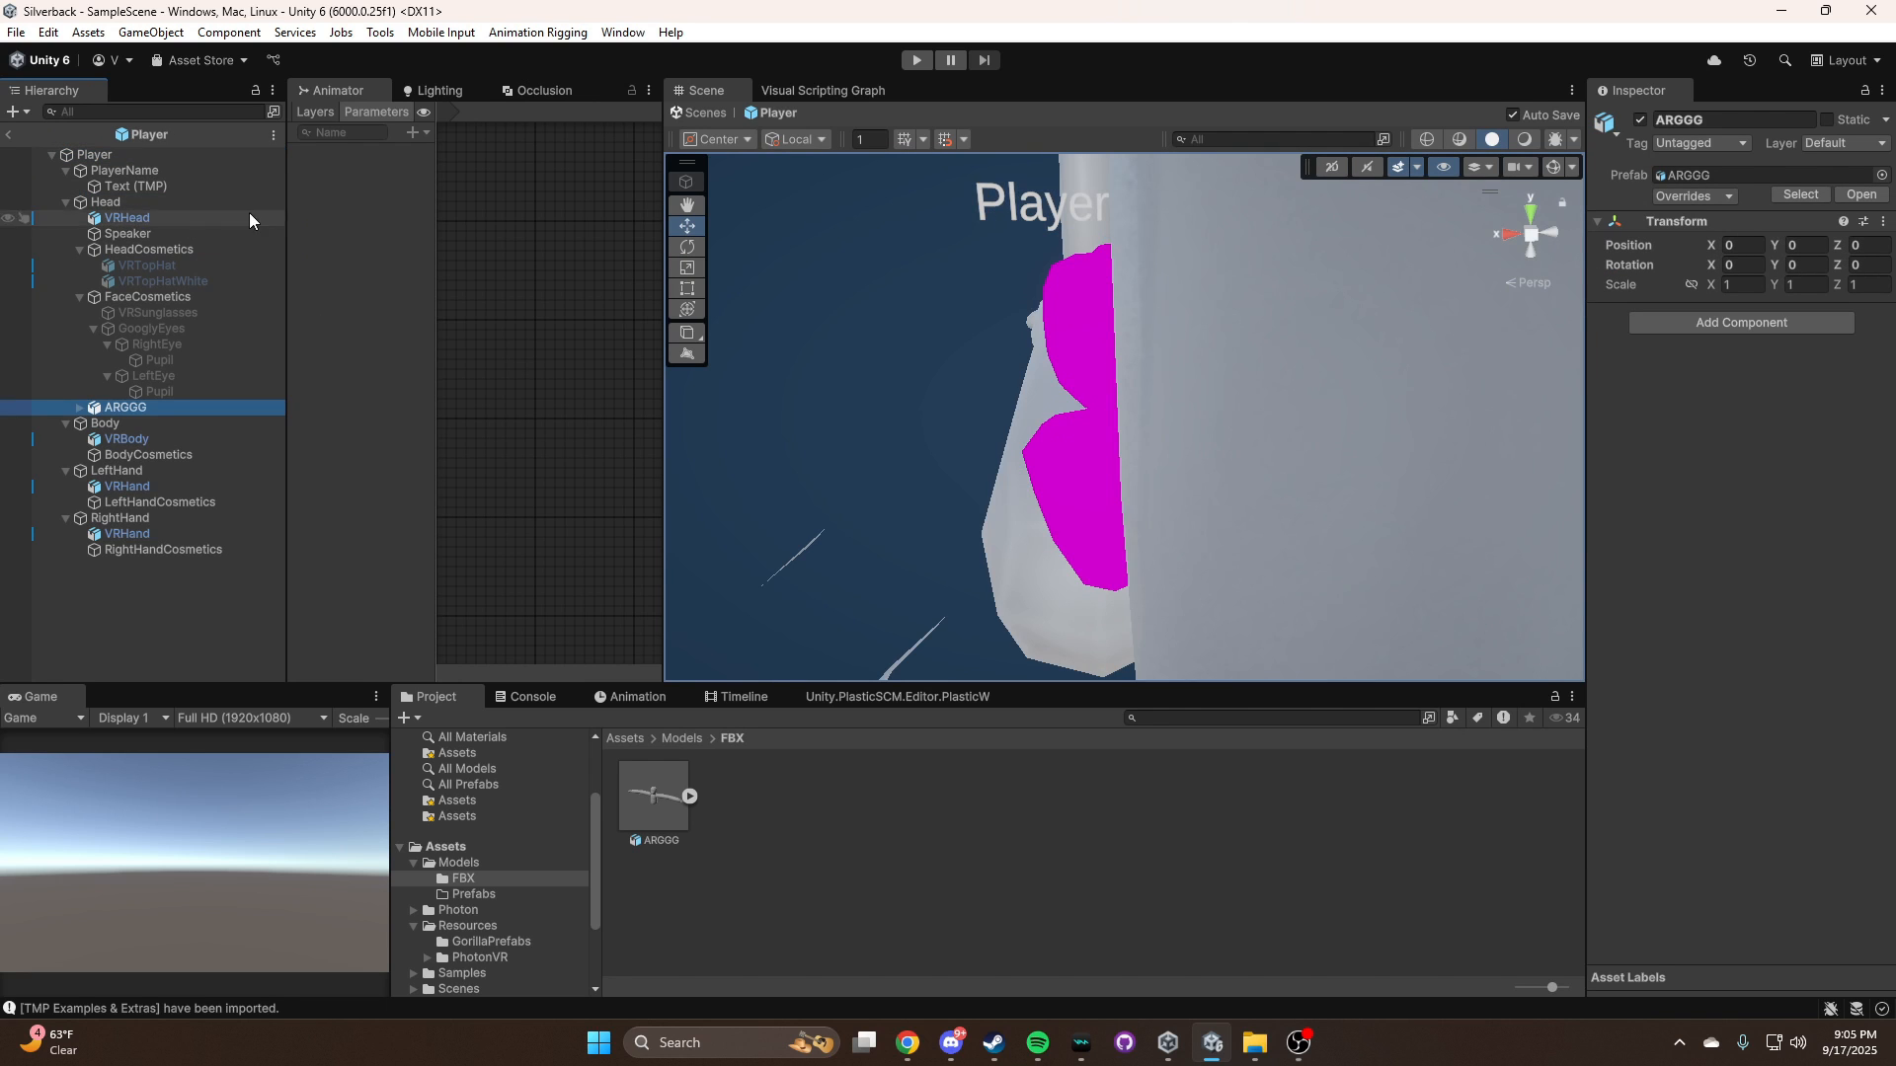
Rotate the ARGGG model to -90 on Y, scale it to about 0.1248, and align it with the placeholder head and body
right_drag(1028, 338, 1146, 486)
key(e)
key(r)
mouse_move(1141, 480)
mouse_down()
mouse_move(1073, 498)
mouse_move(1130, 494)
mouse_up()
key(w)
drag(1109, 413, 1127, 404)
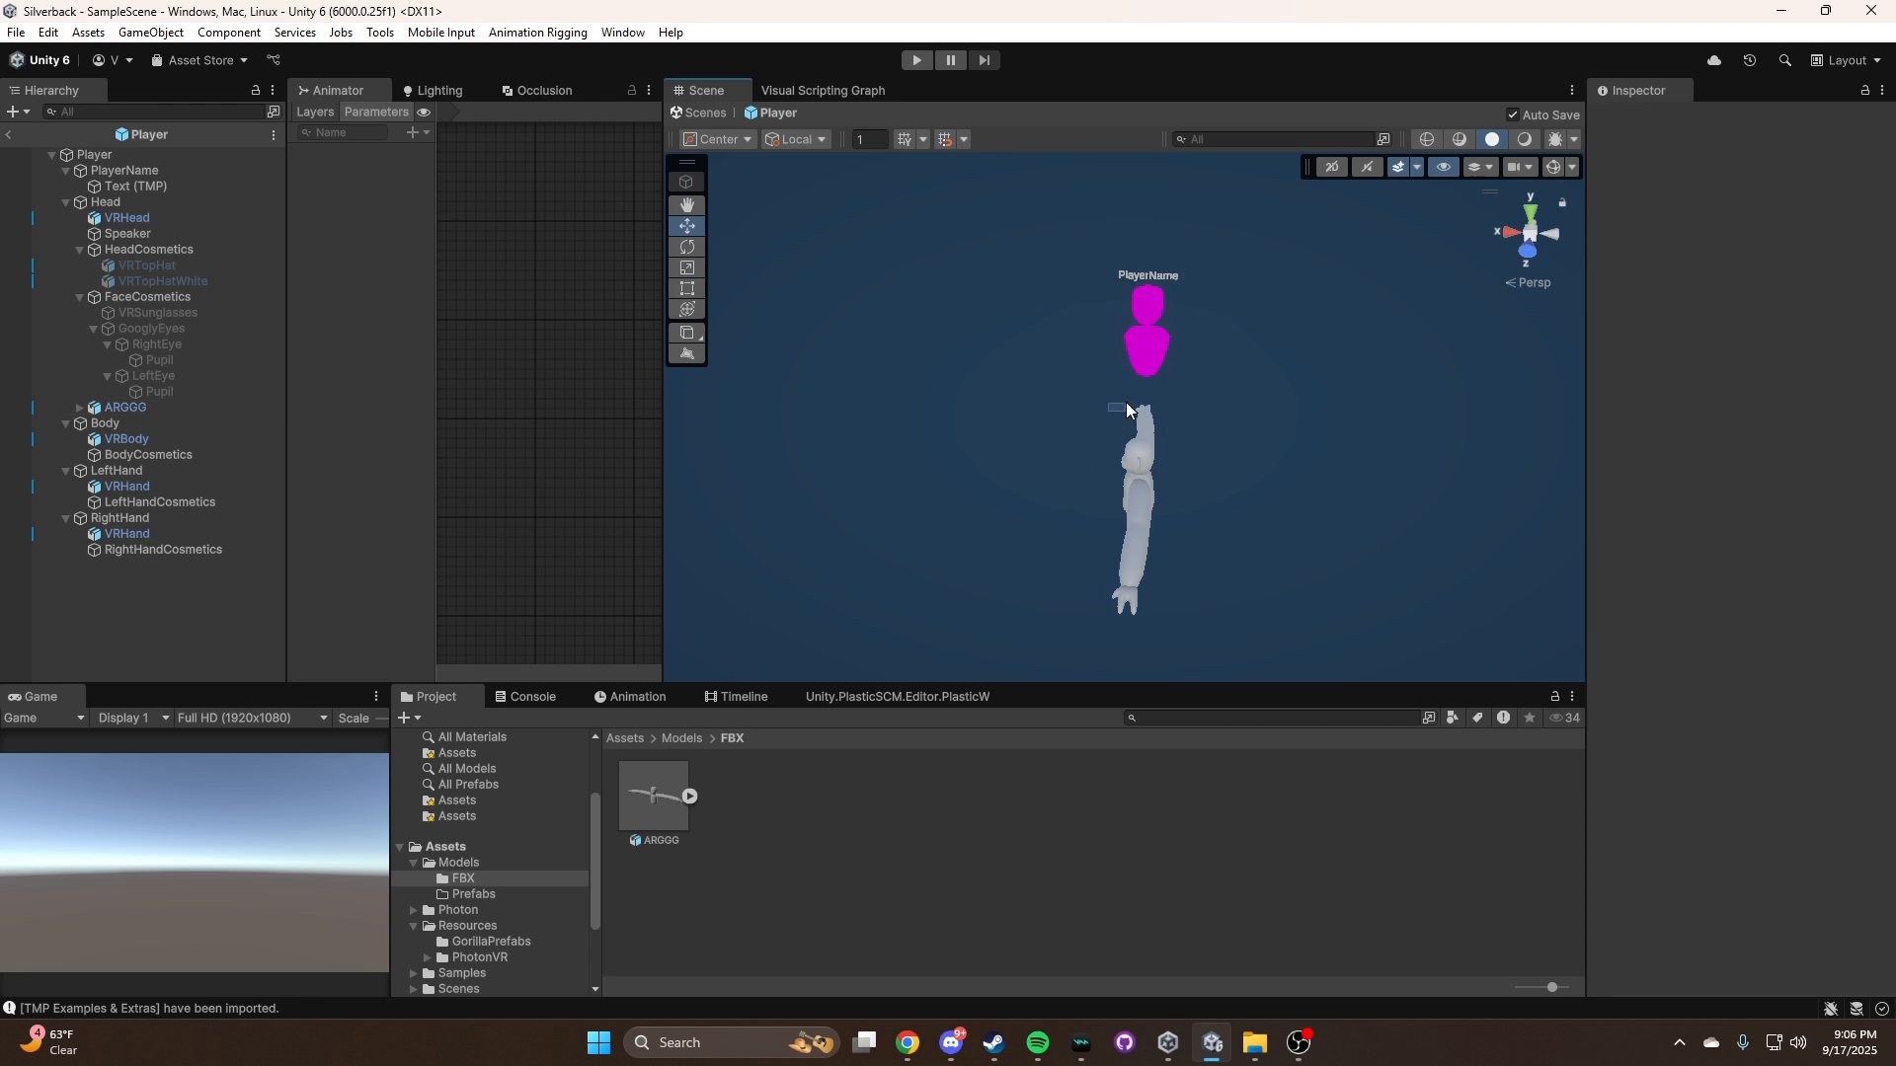
key(f)
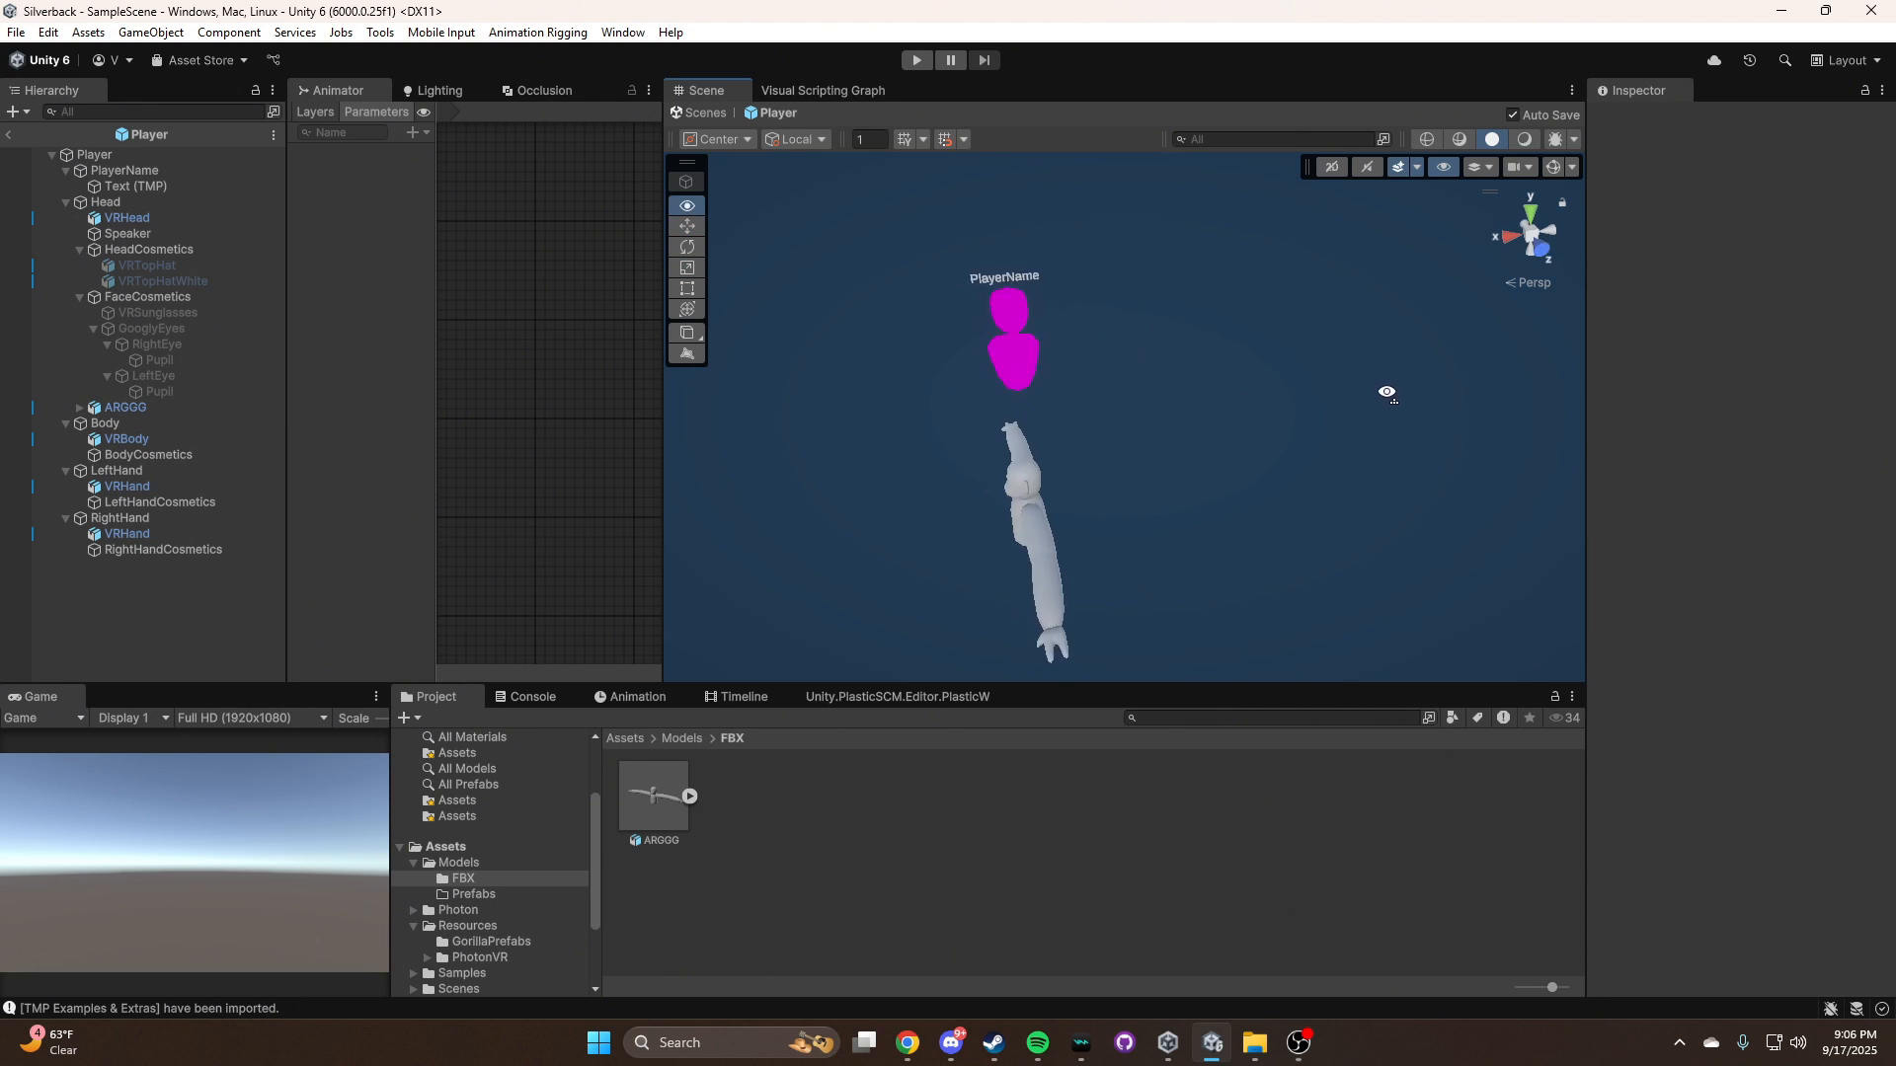
Disable the Mesh Renderer on VRHead, VRBody and both VRHand objects
click(163, 537)
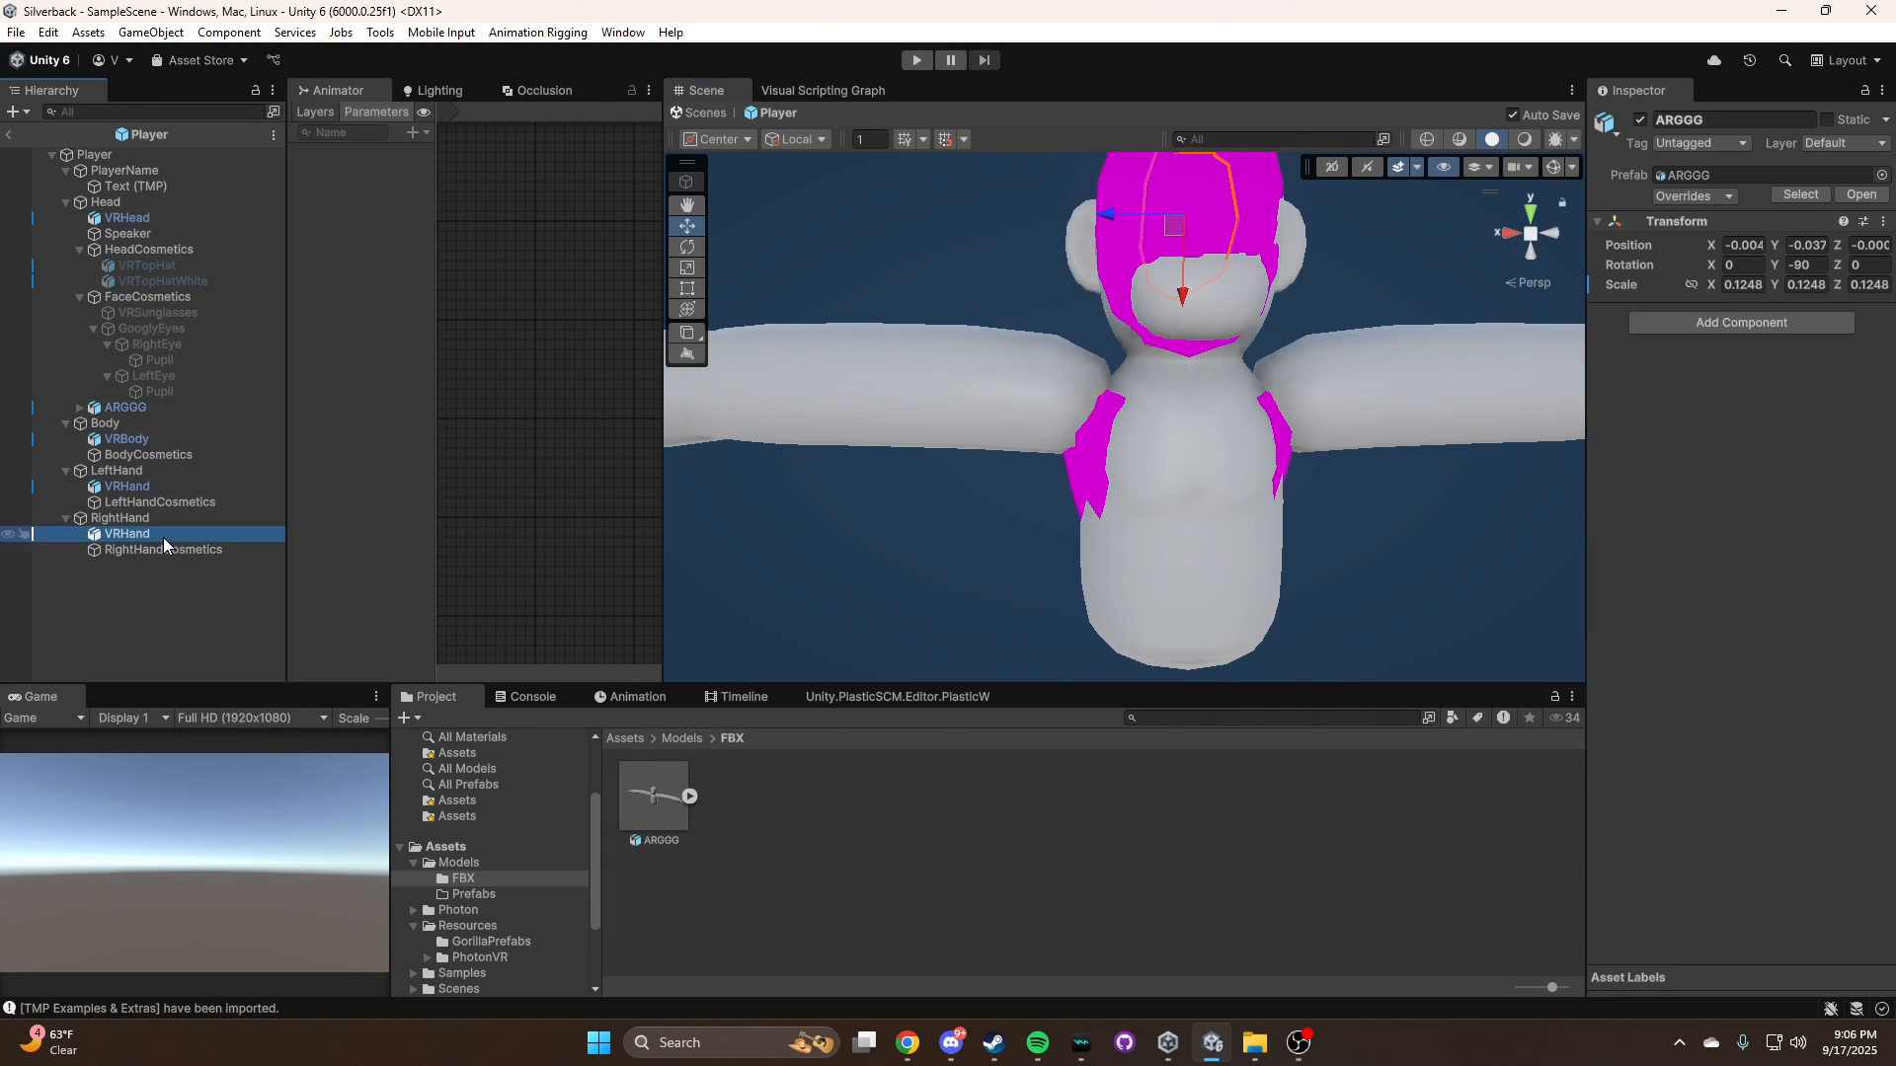
ctrl+click(139, 471)
click(146, 488)
ctrl+click(145, 534)
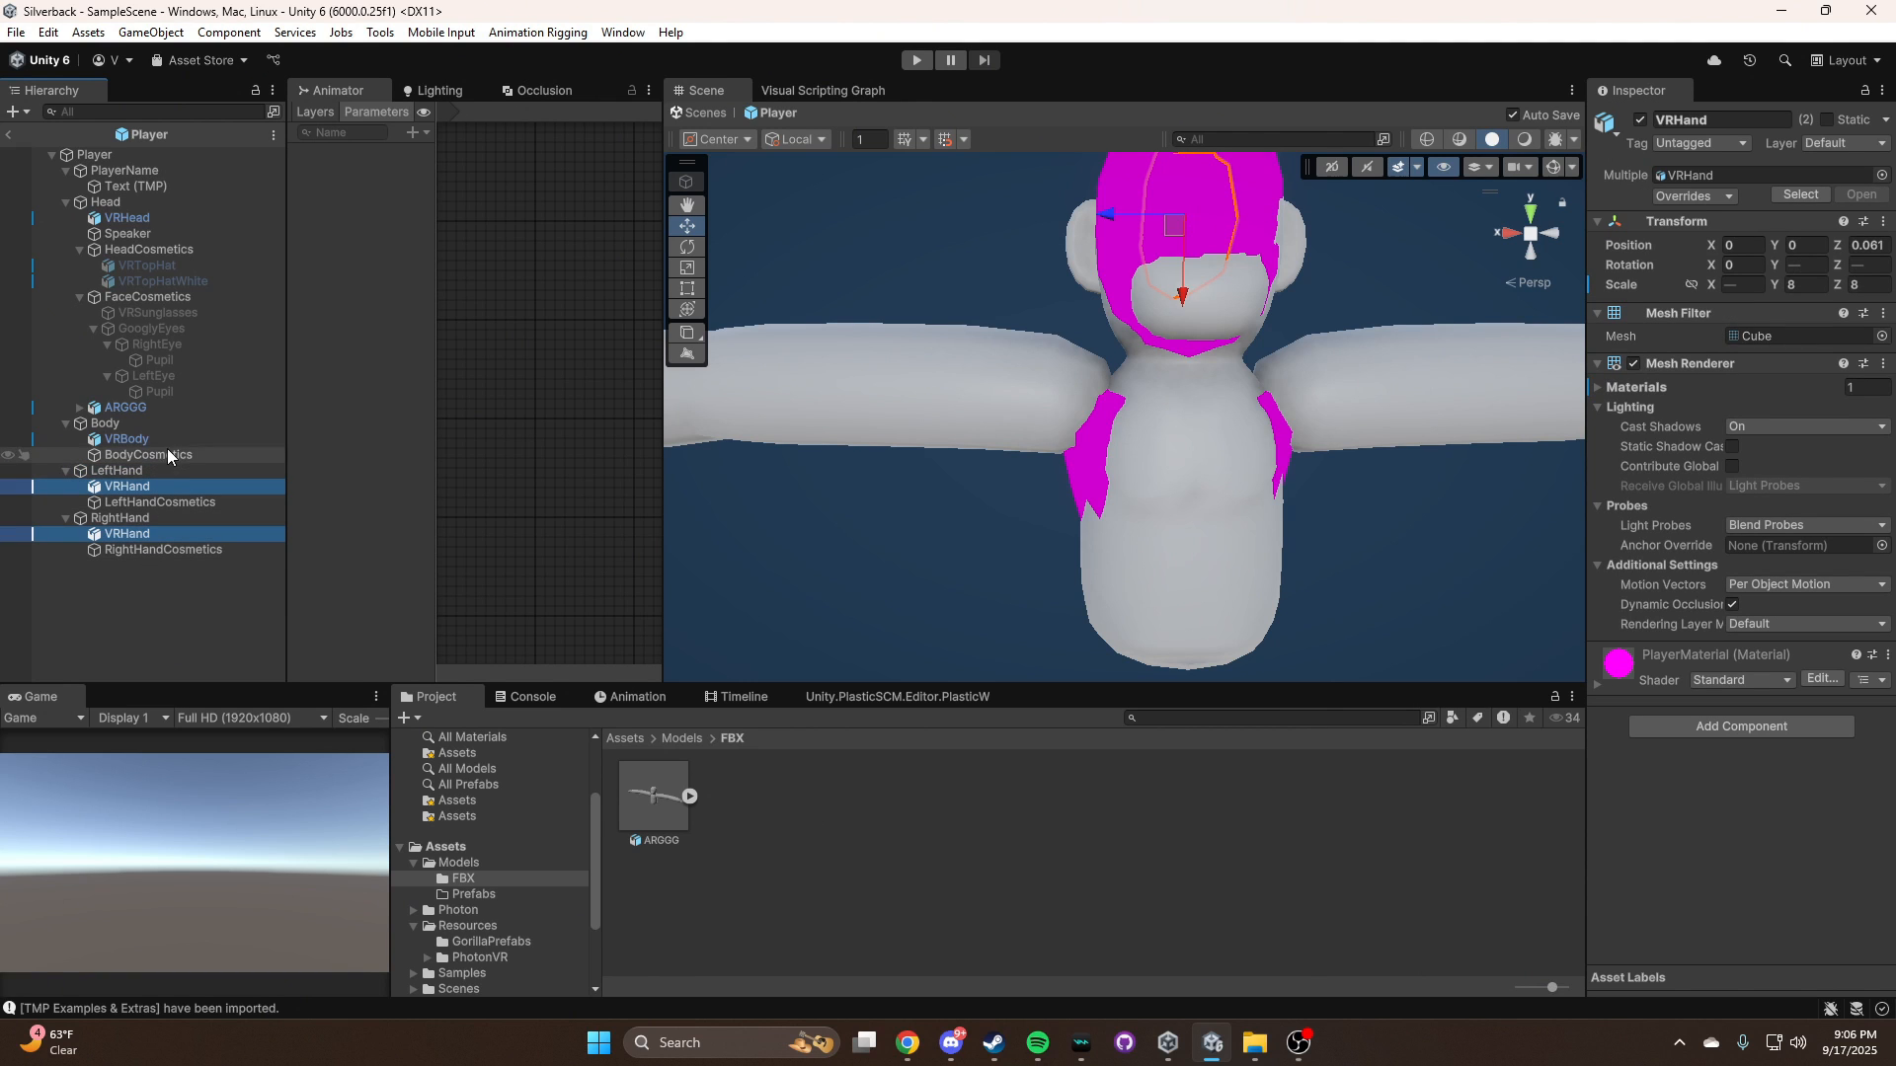
ctrl+click(128, 439)
ctrl+click(129, 217)
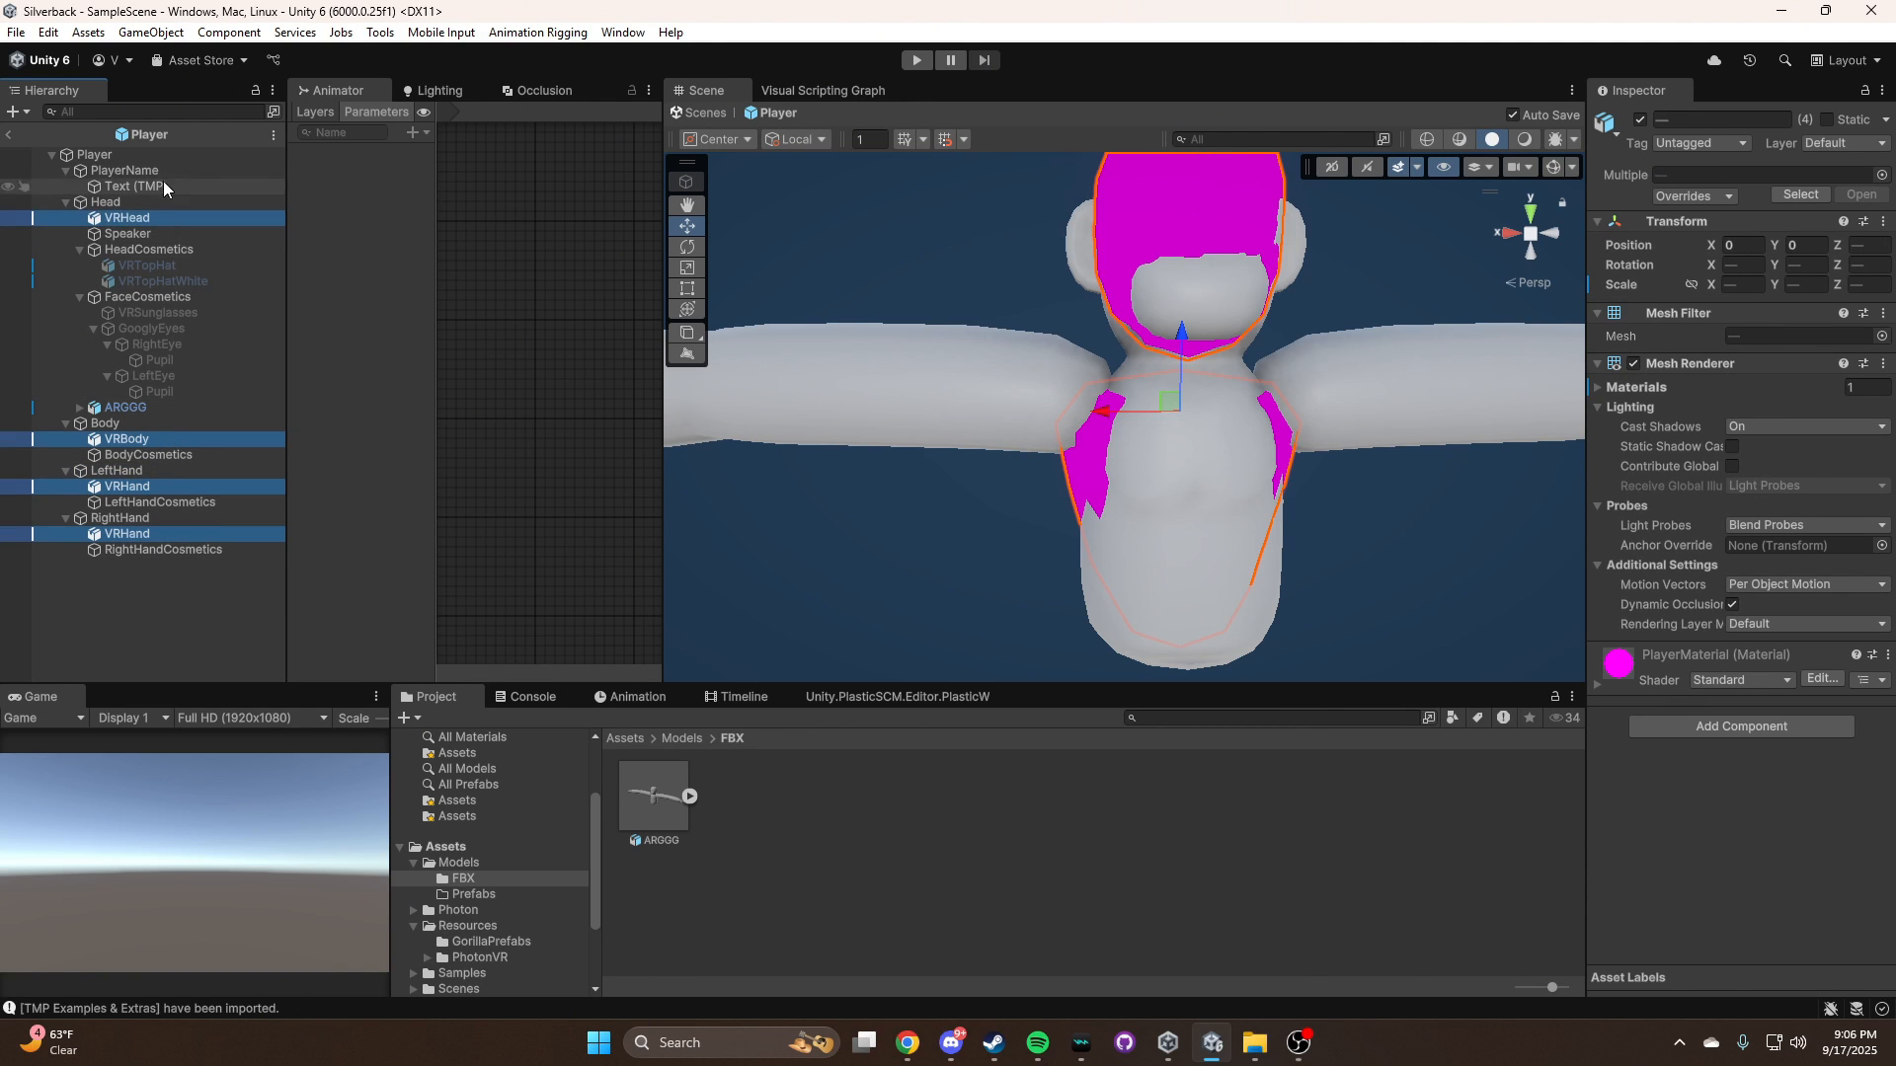
click(1633, 366)
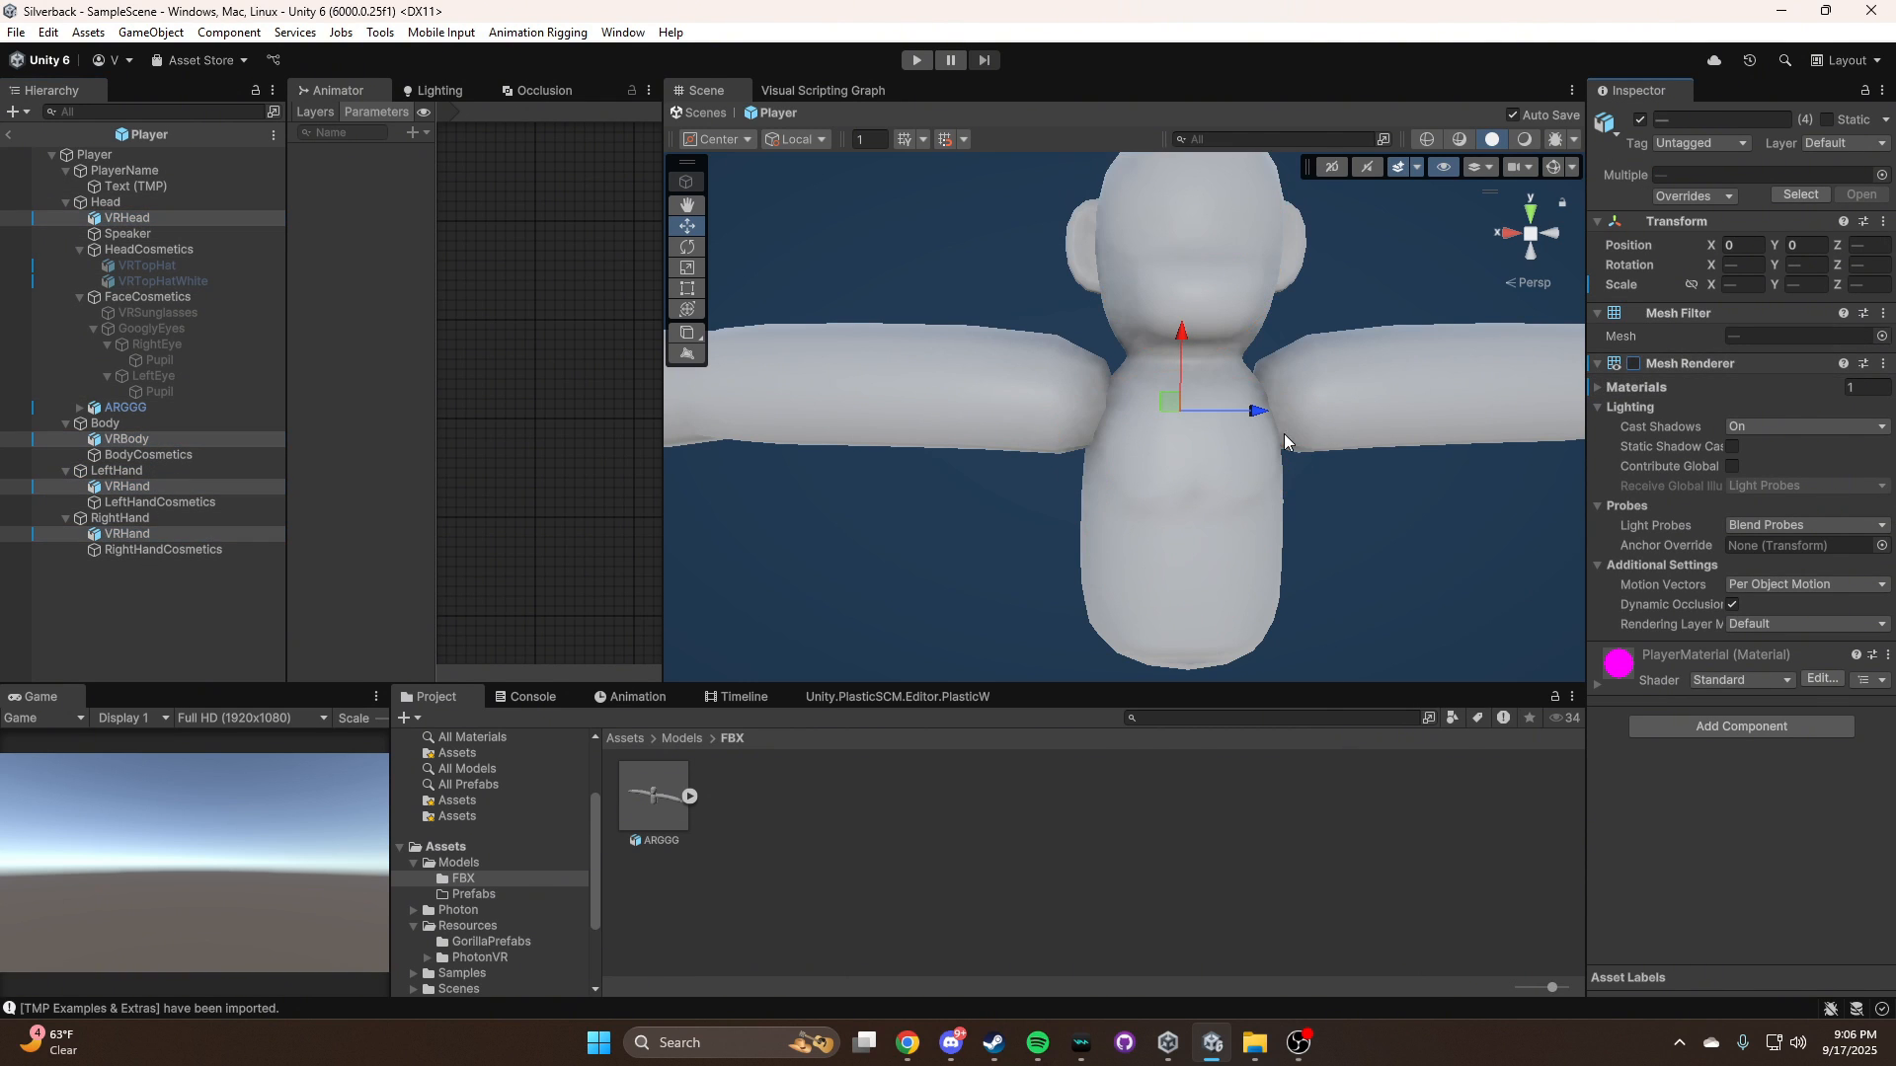
Enable Update When Offscreen on the Skinned Mesh Renderer of ARGGG's Player mesh
click(1405, 541)
key(s)
right_drag(1404, 541, 1276, 399)
click(1145, 355)
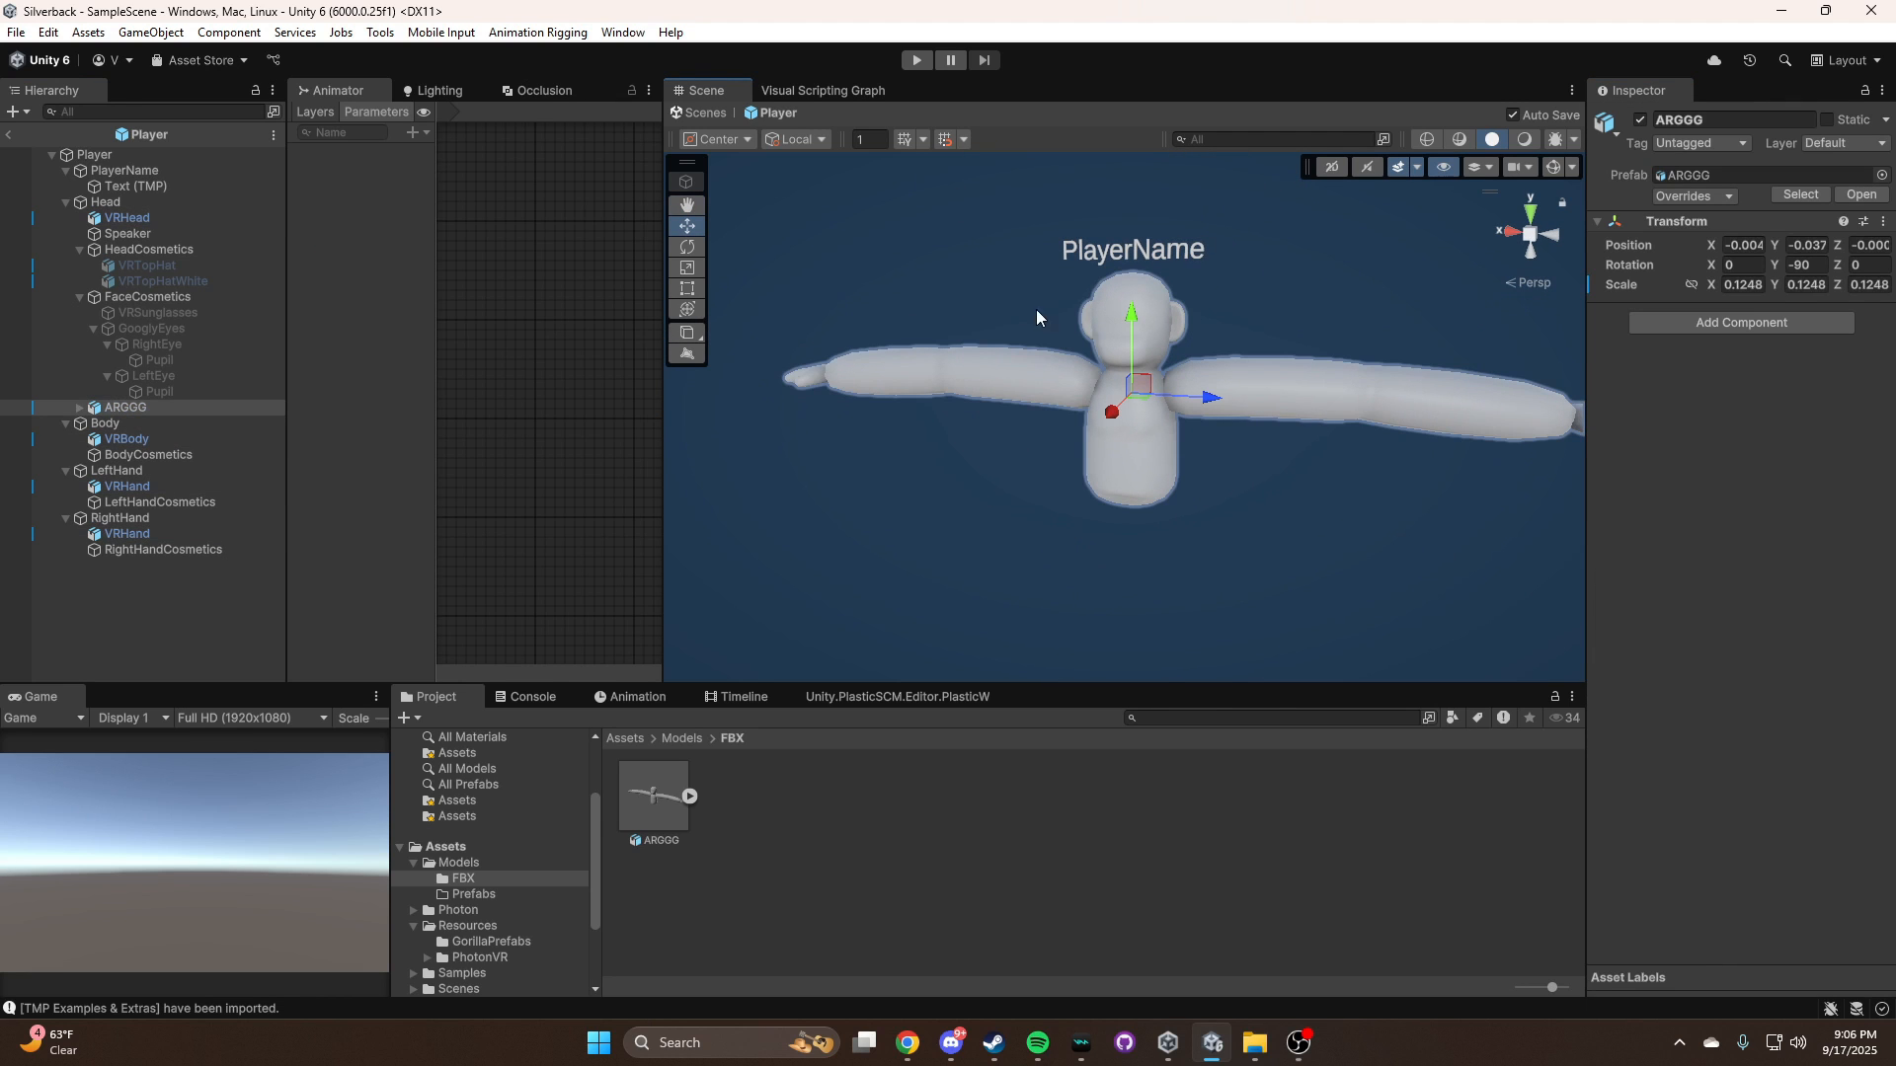
click(996, 381)
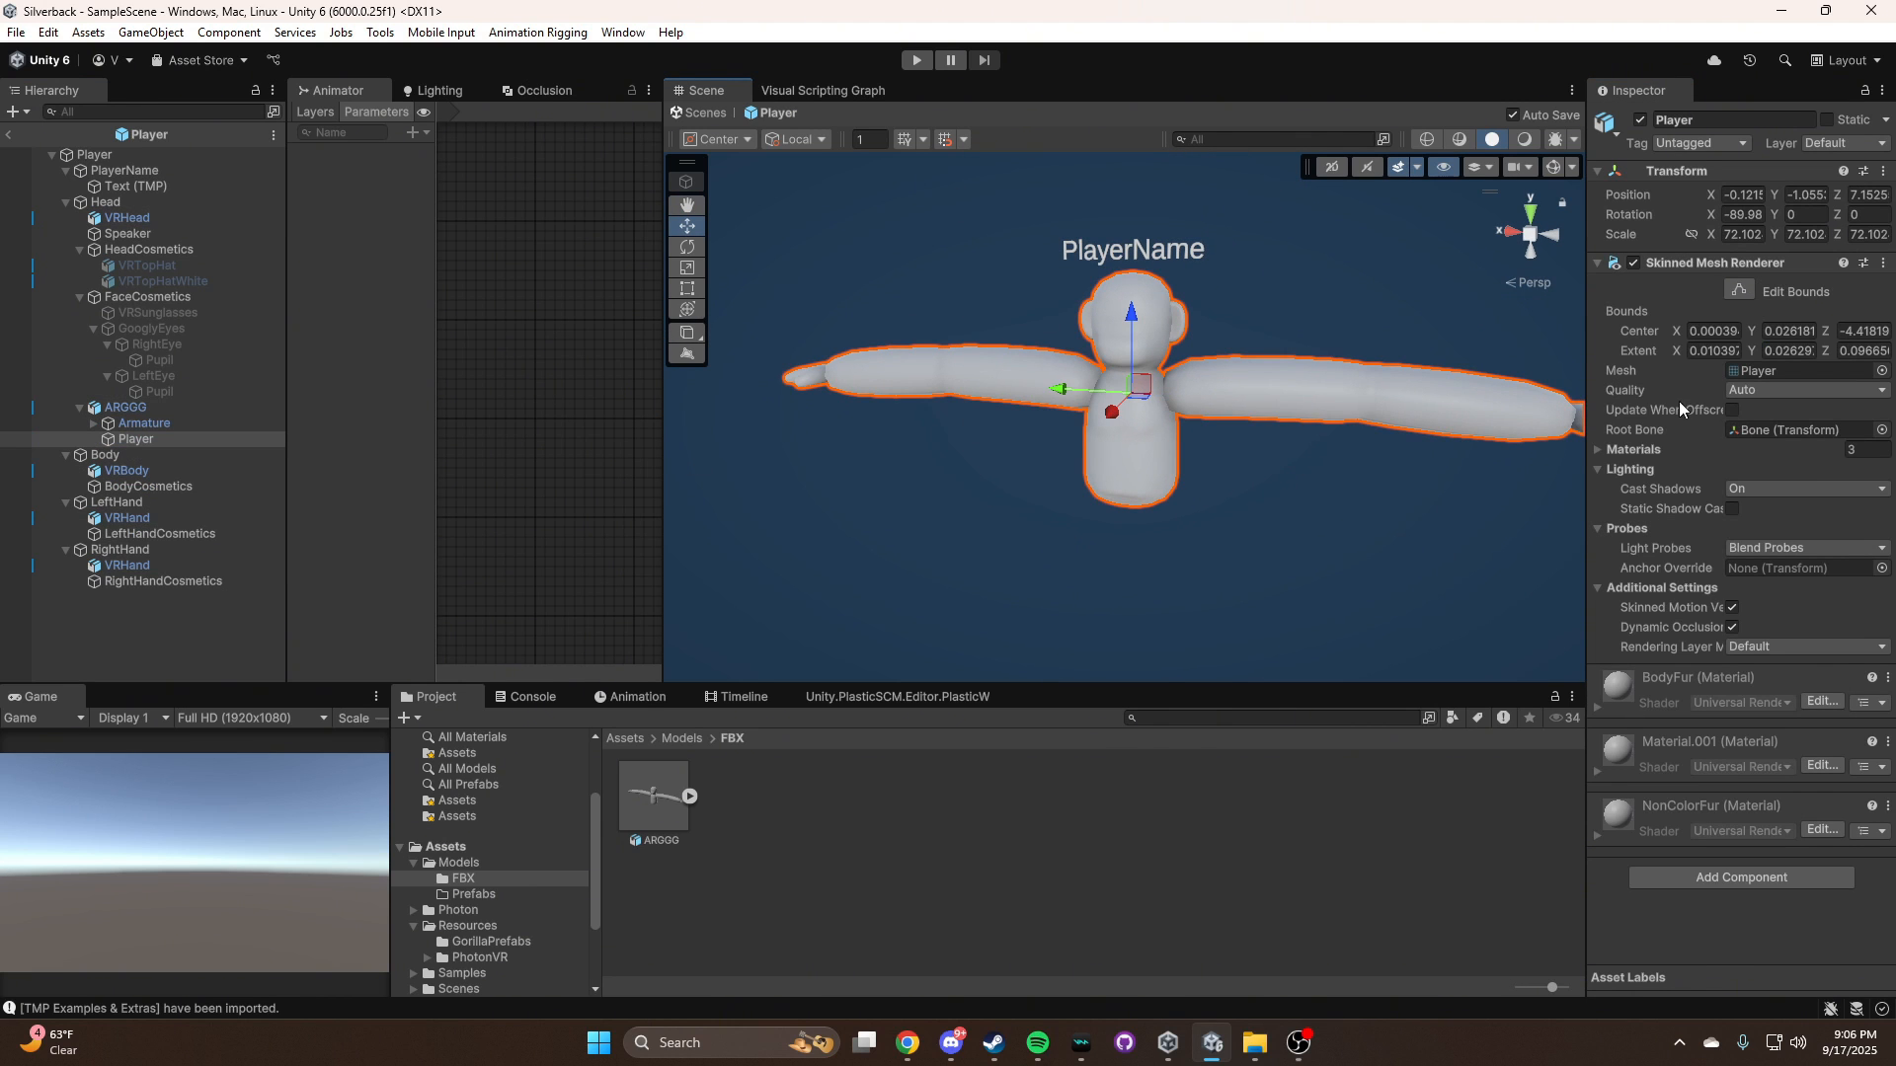
click(1734, 411)
click(1258, 431)
right_drag(1258, 431, 1375, 276)
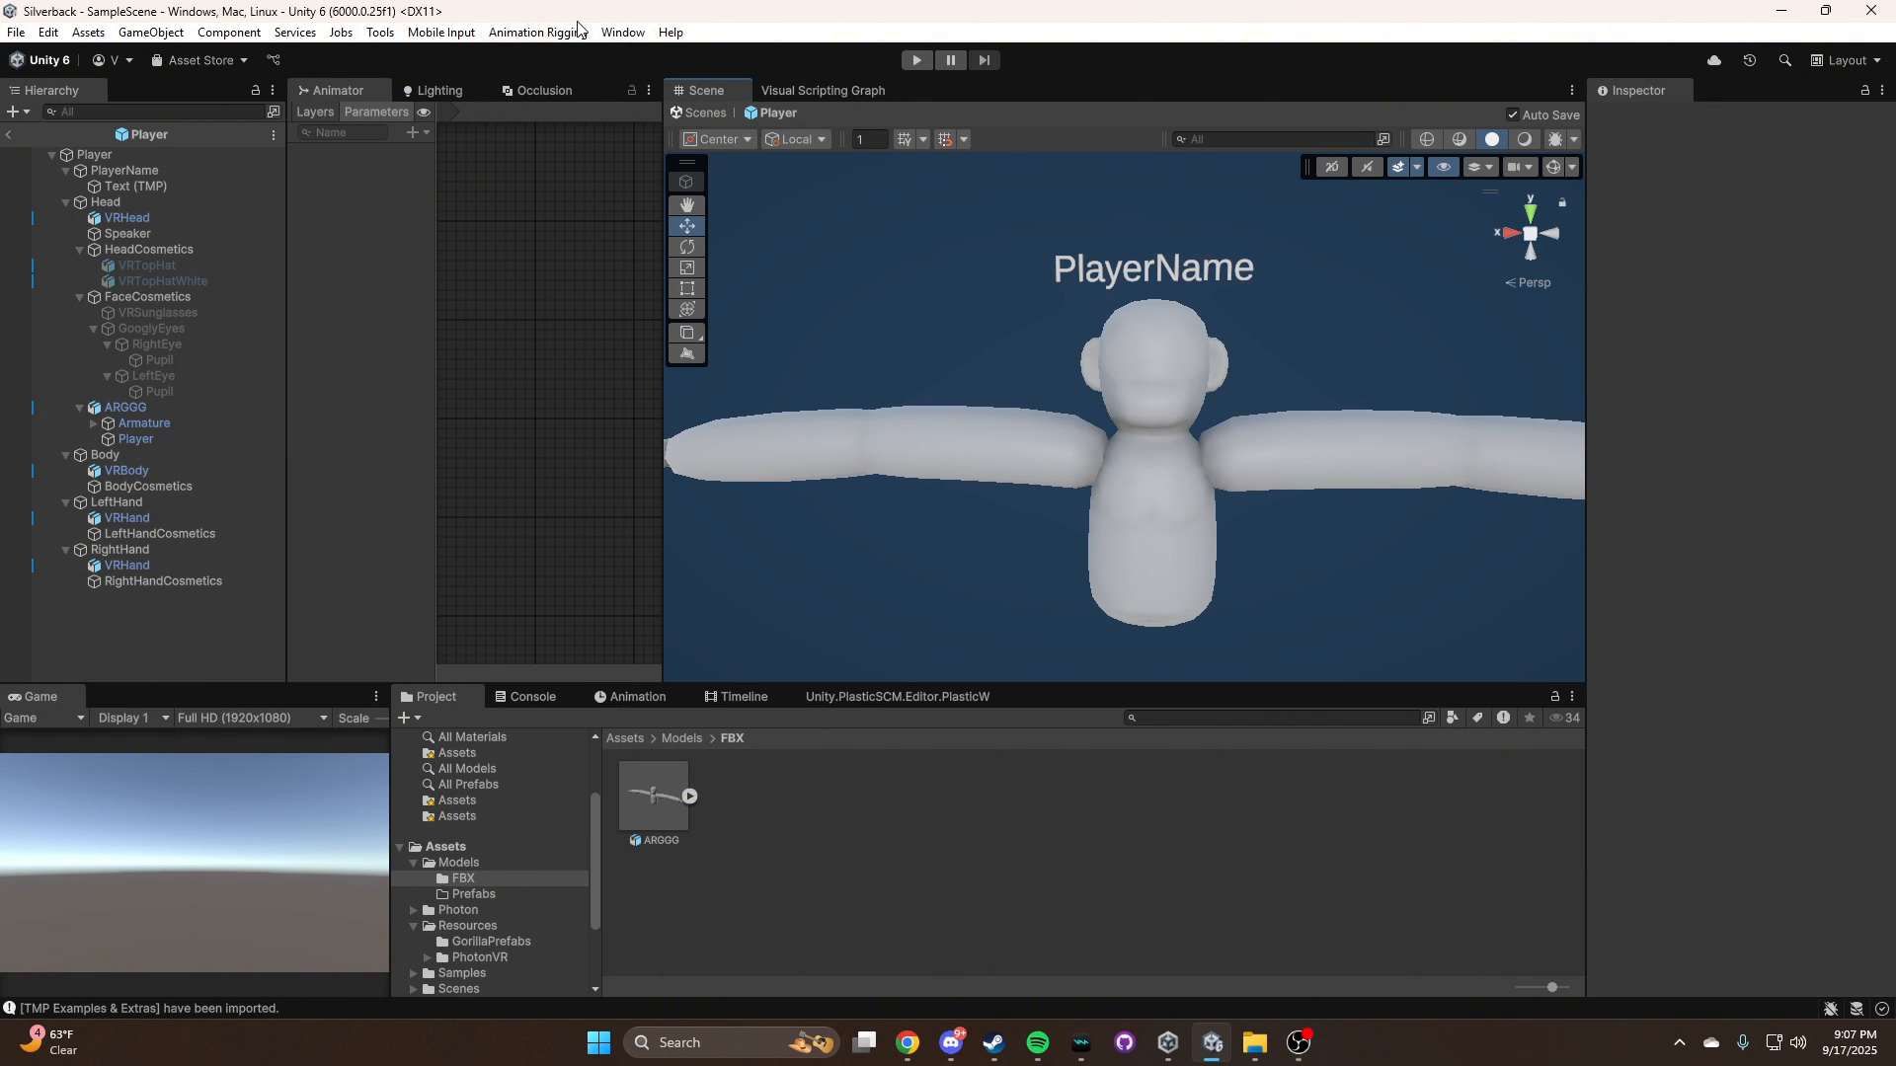
Unpack the ARGGG prefab instance and run Bone Renderer Setup on it
click(172, 407)
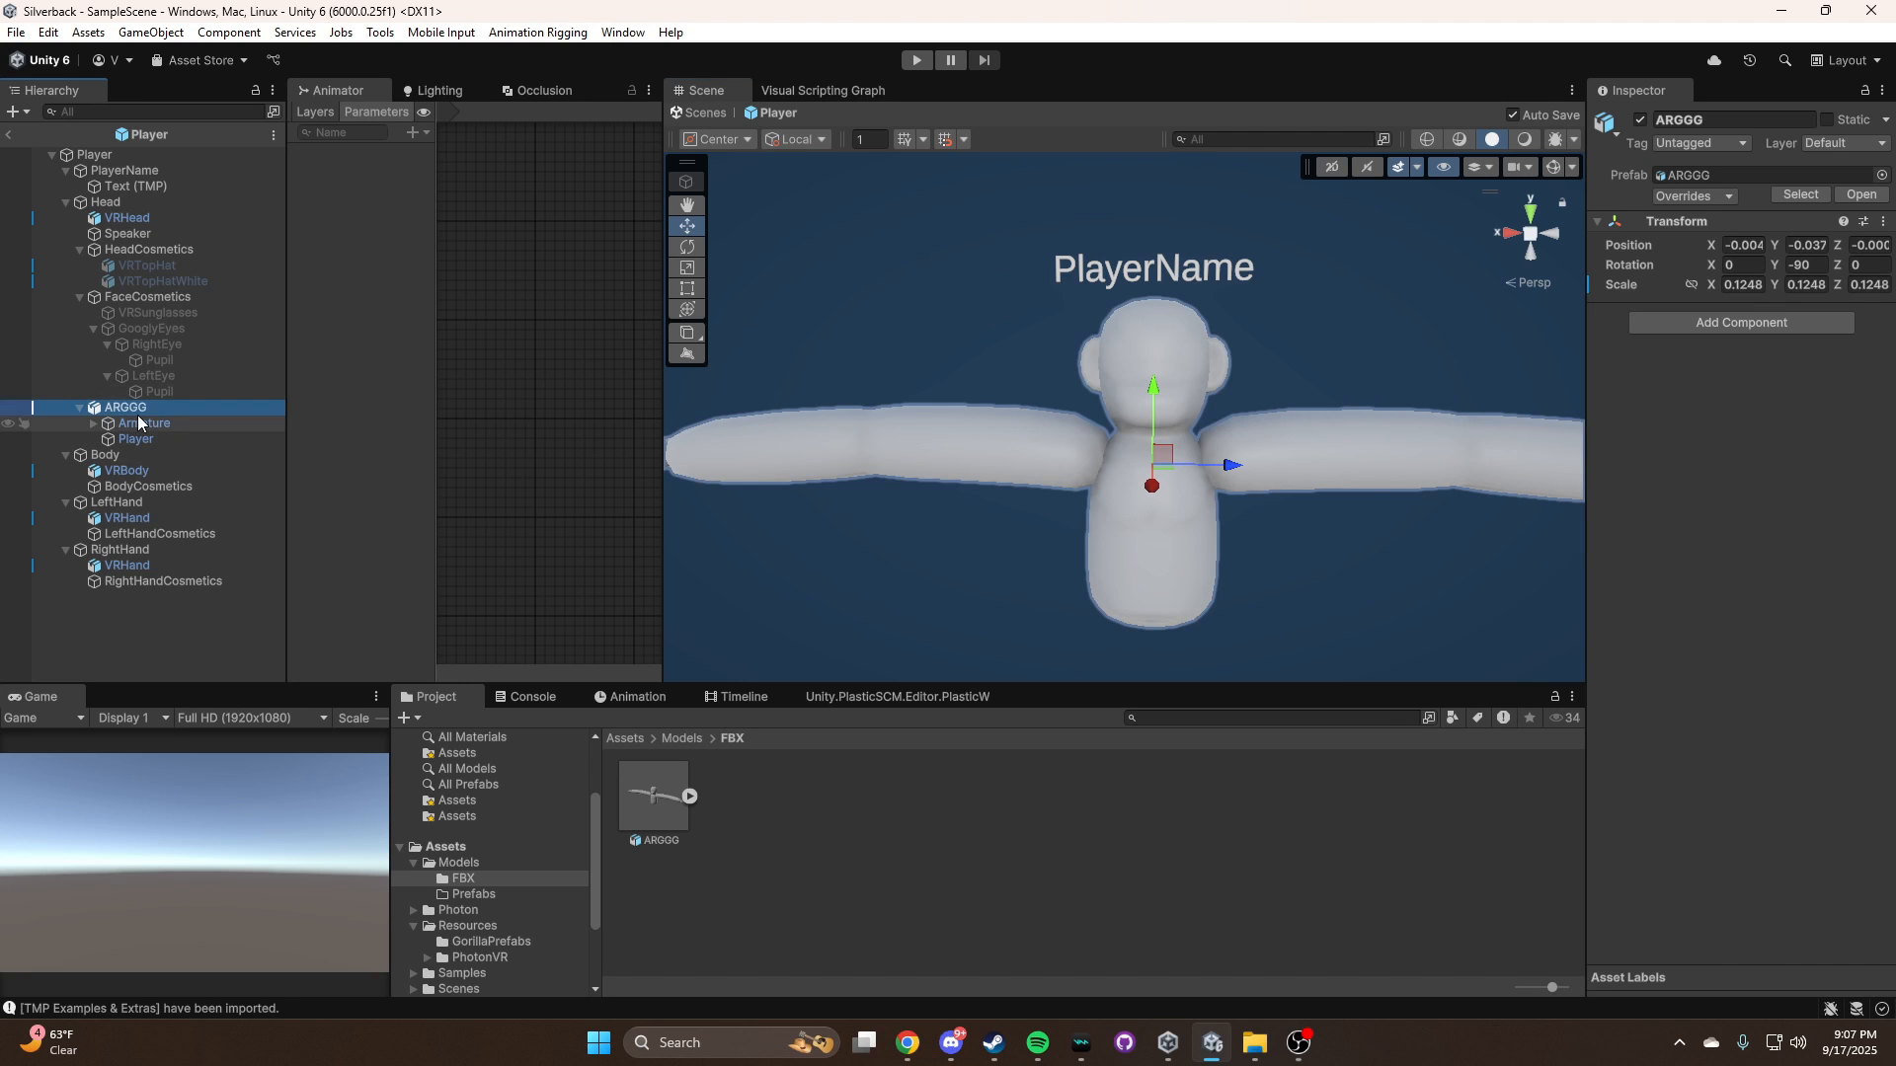
right_click(121, 409)
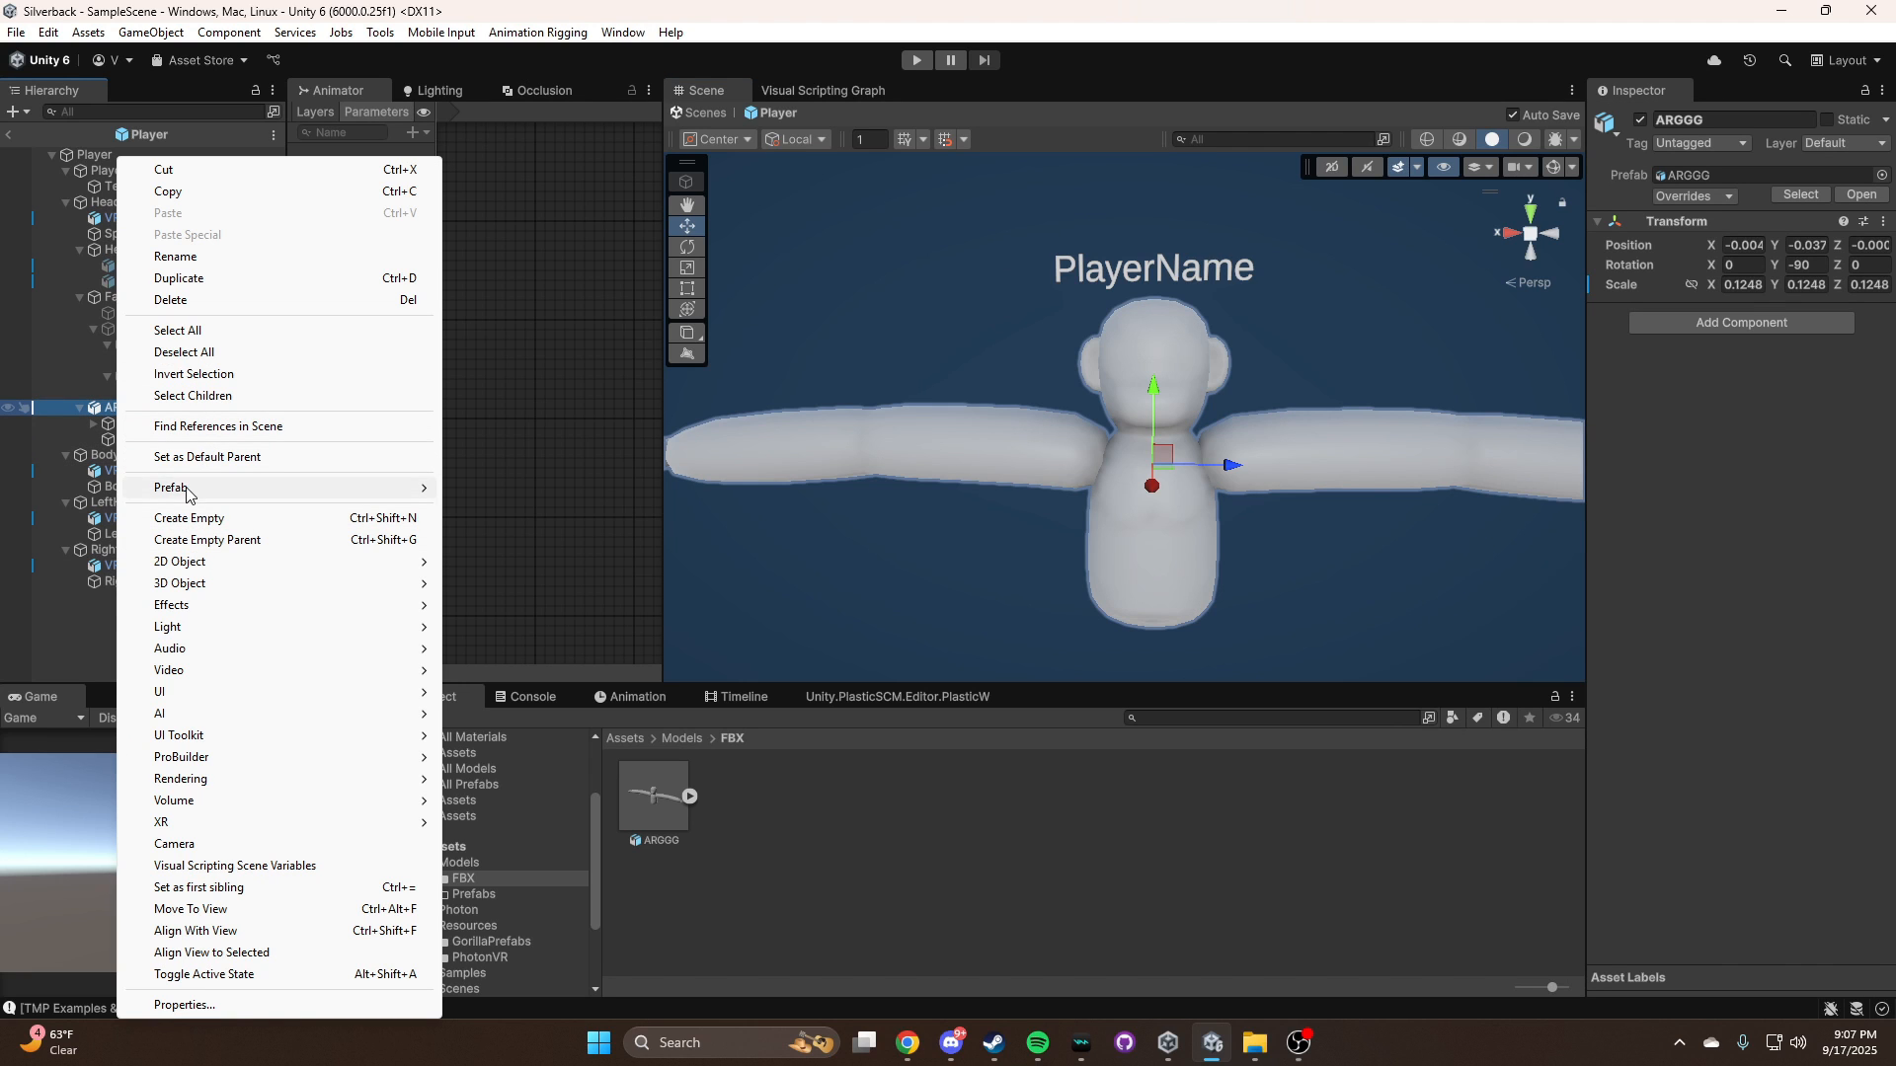
mouse_move(187, 487)
click(534, 645)
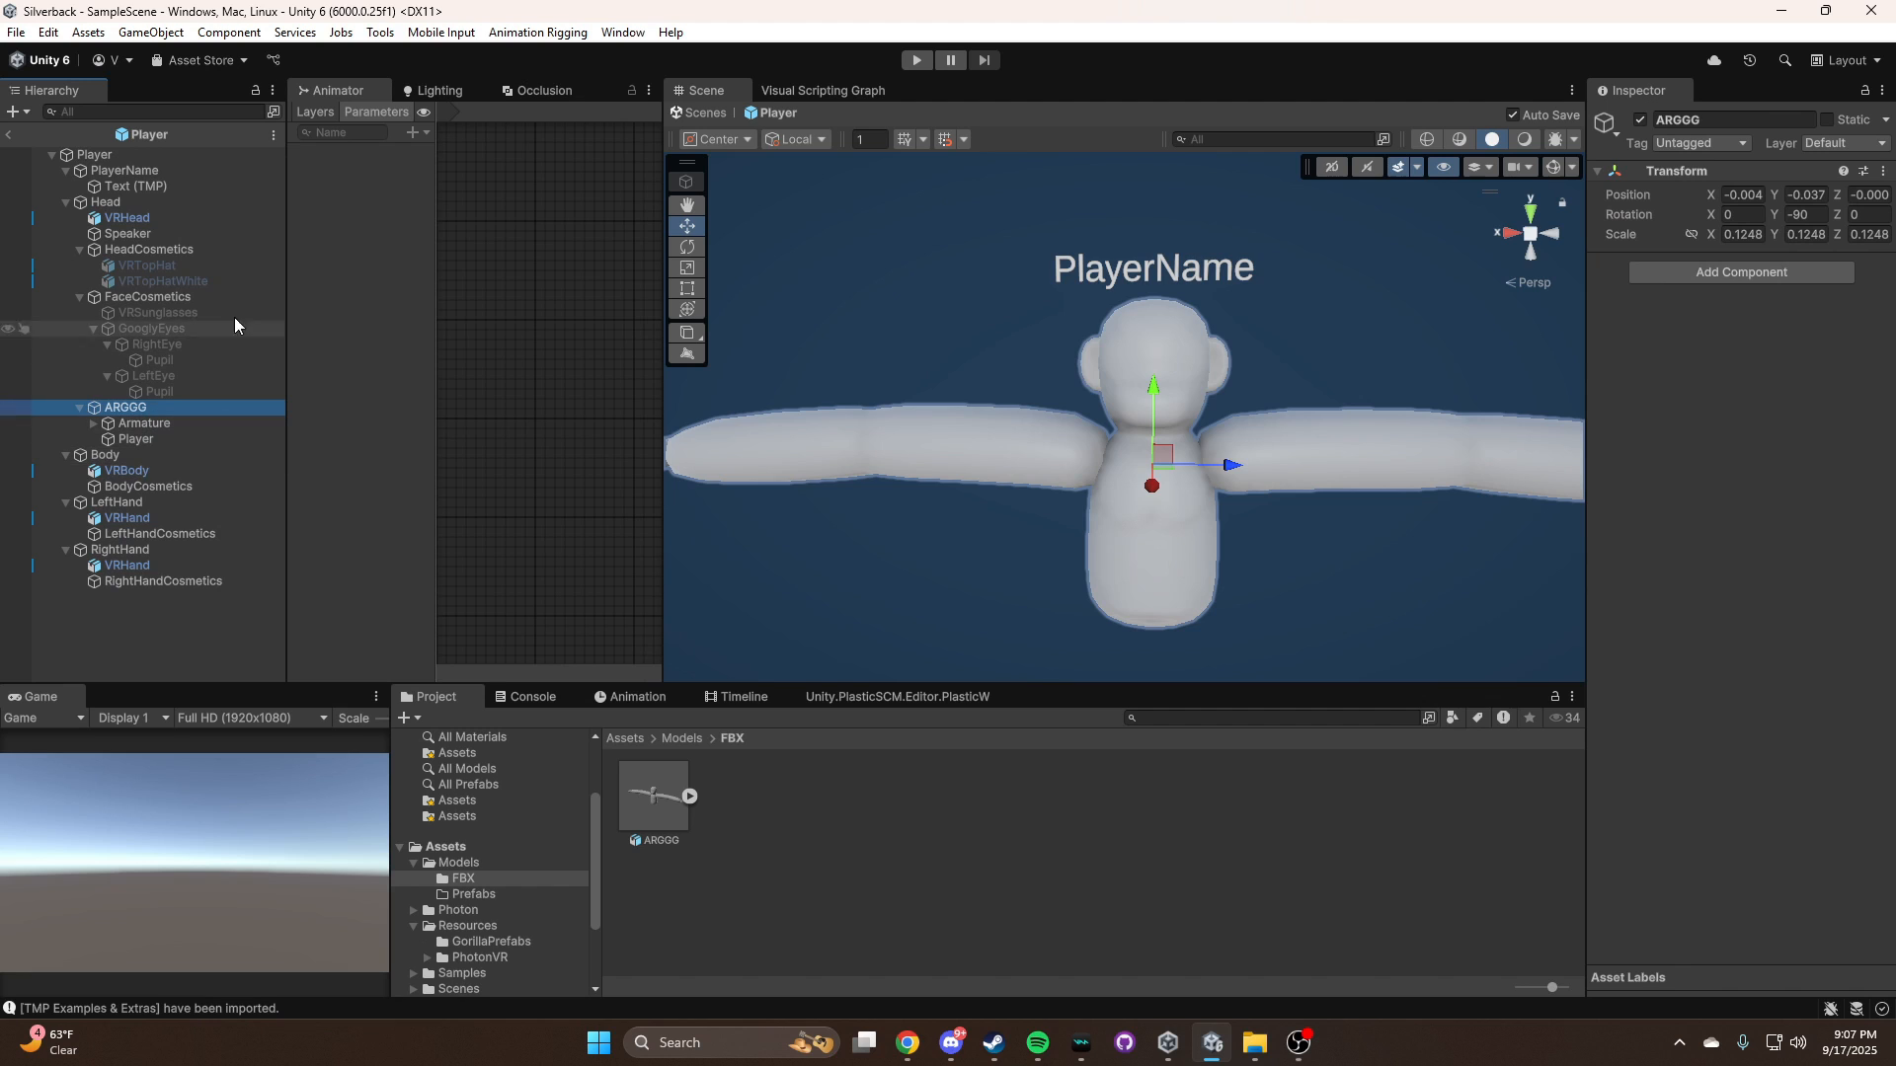
click(518, 33)
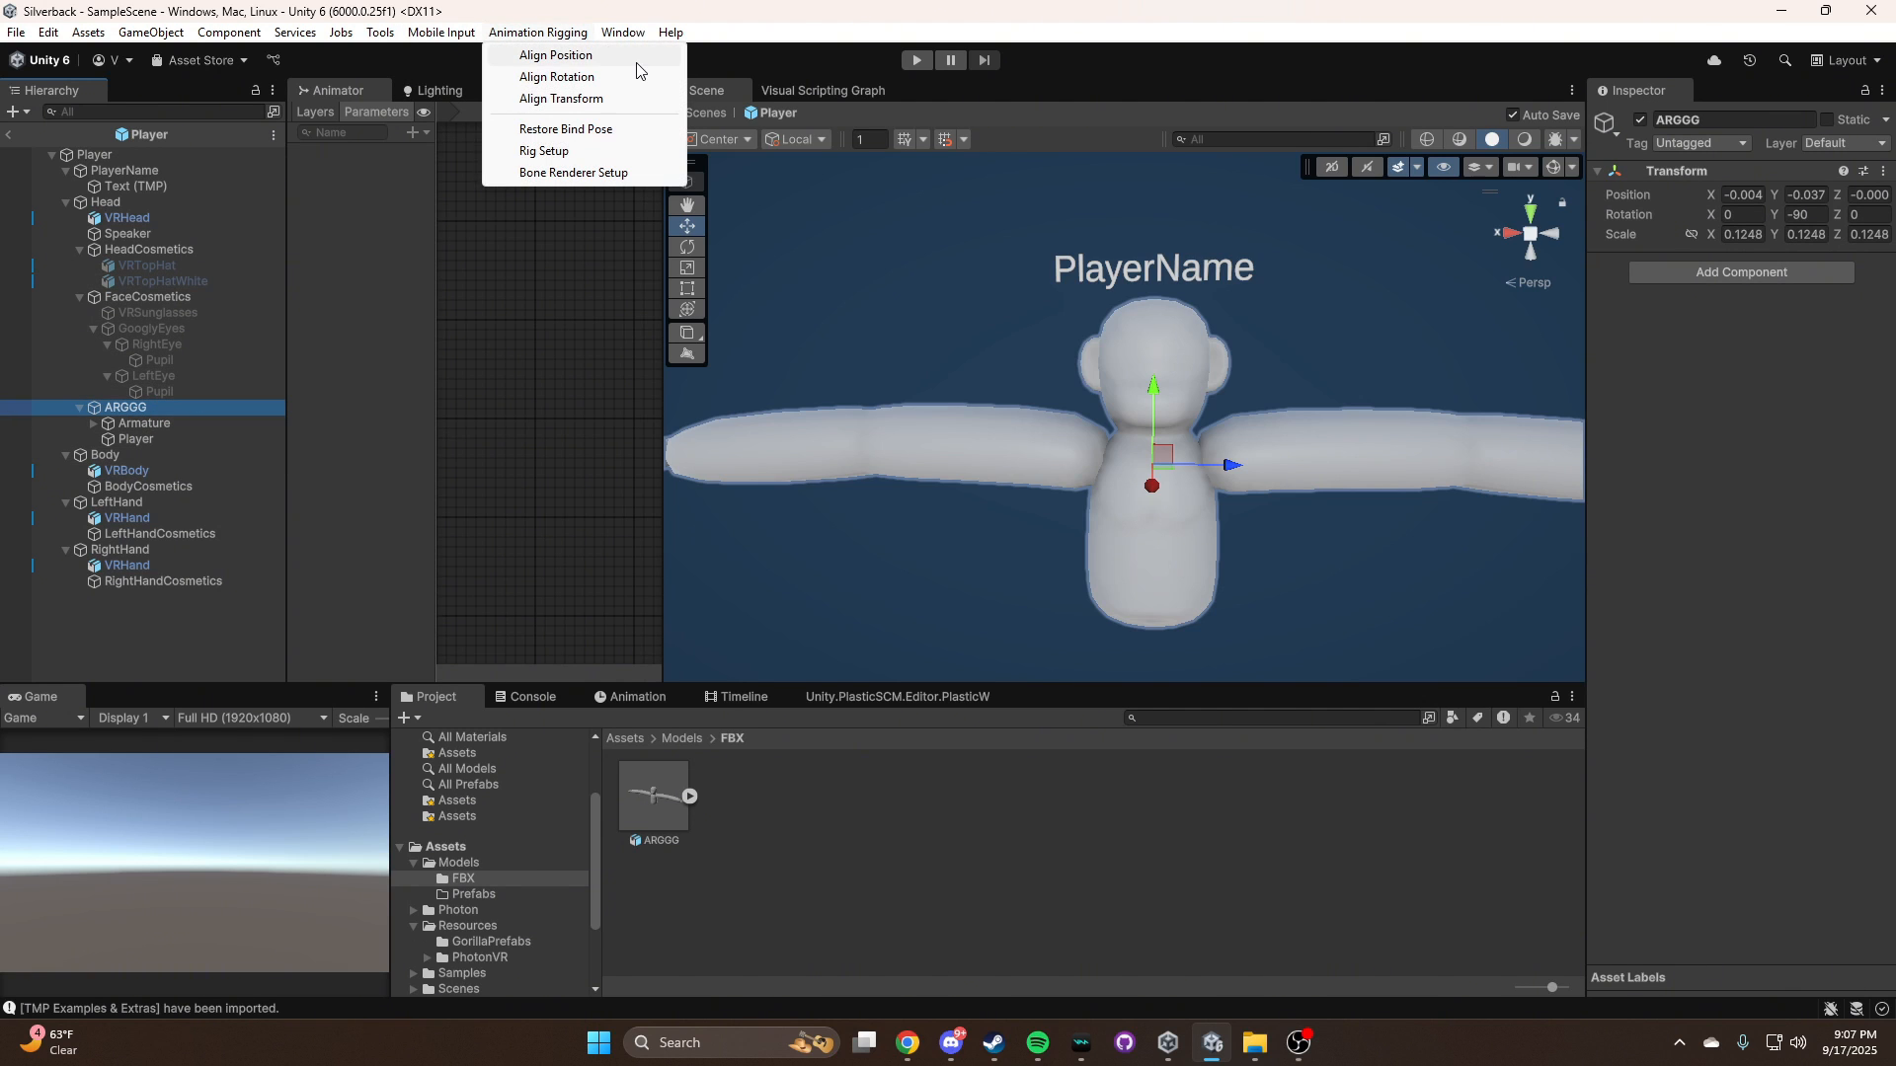
click(578, 174)
Examine the rendered bones along the ARGGG model's arms, spine and head from several angles
alt+drag(1277, 370, 1442, 405)
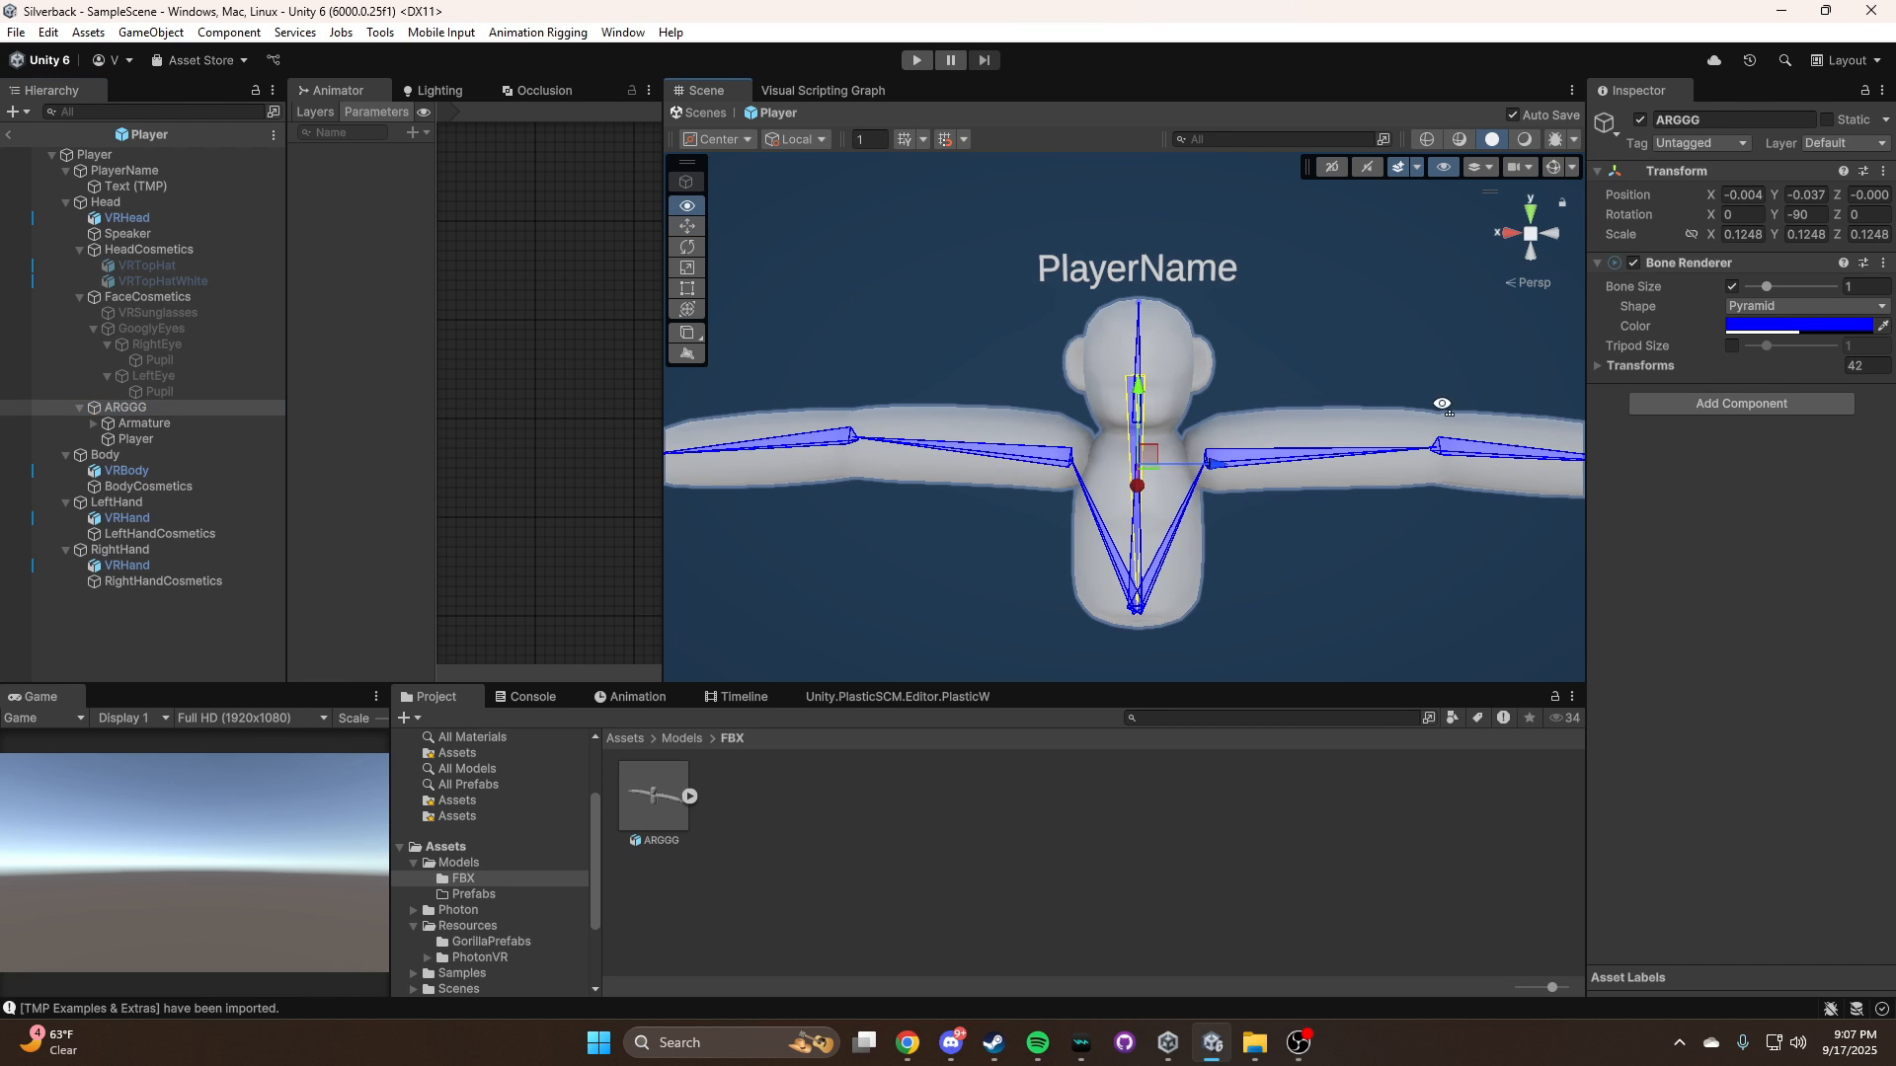
key(w)
right_drag(1442, 404, 1325, 354)
key(a)
key(s)
key(w)
key(d)
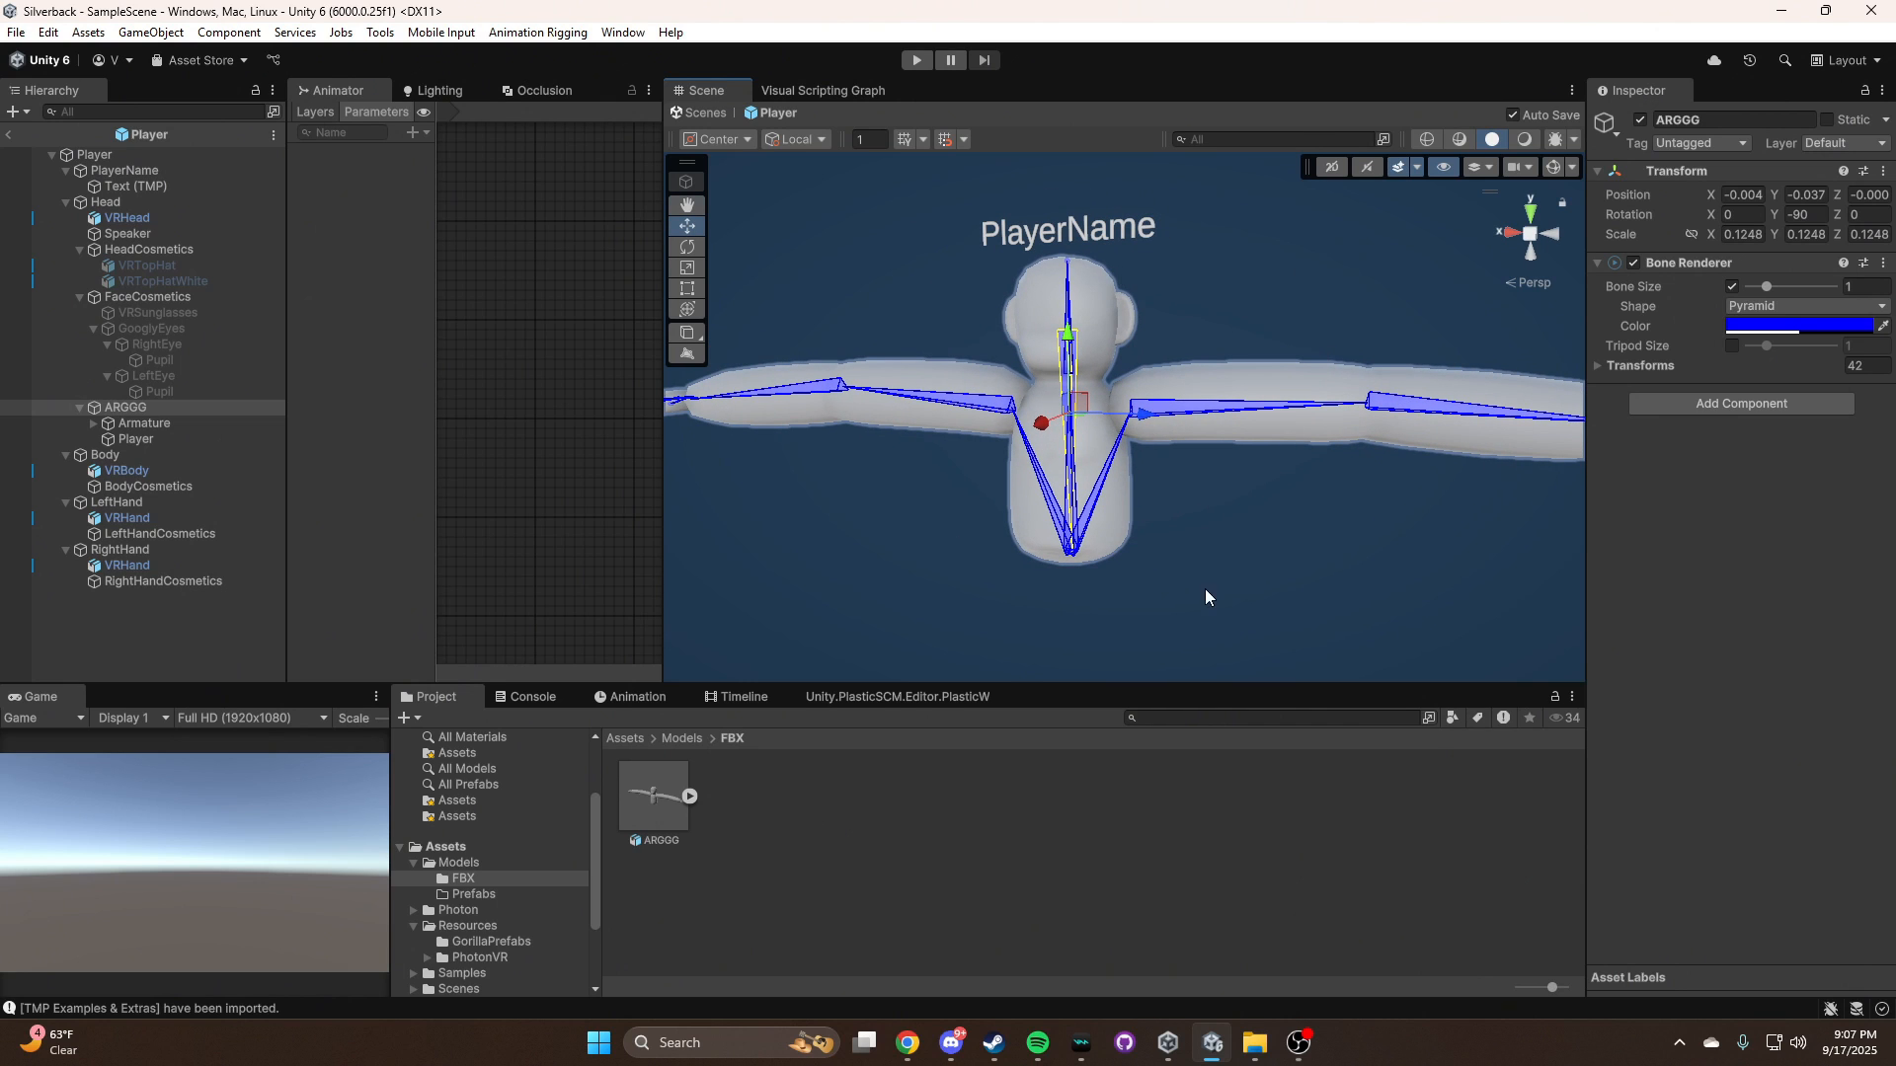
key(a)
right_drag(1353, 518, 1476, 515)
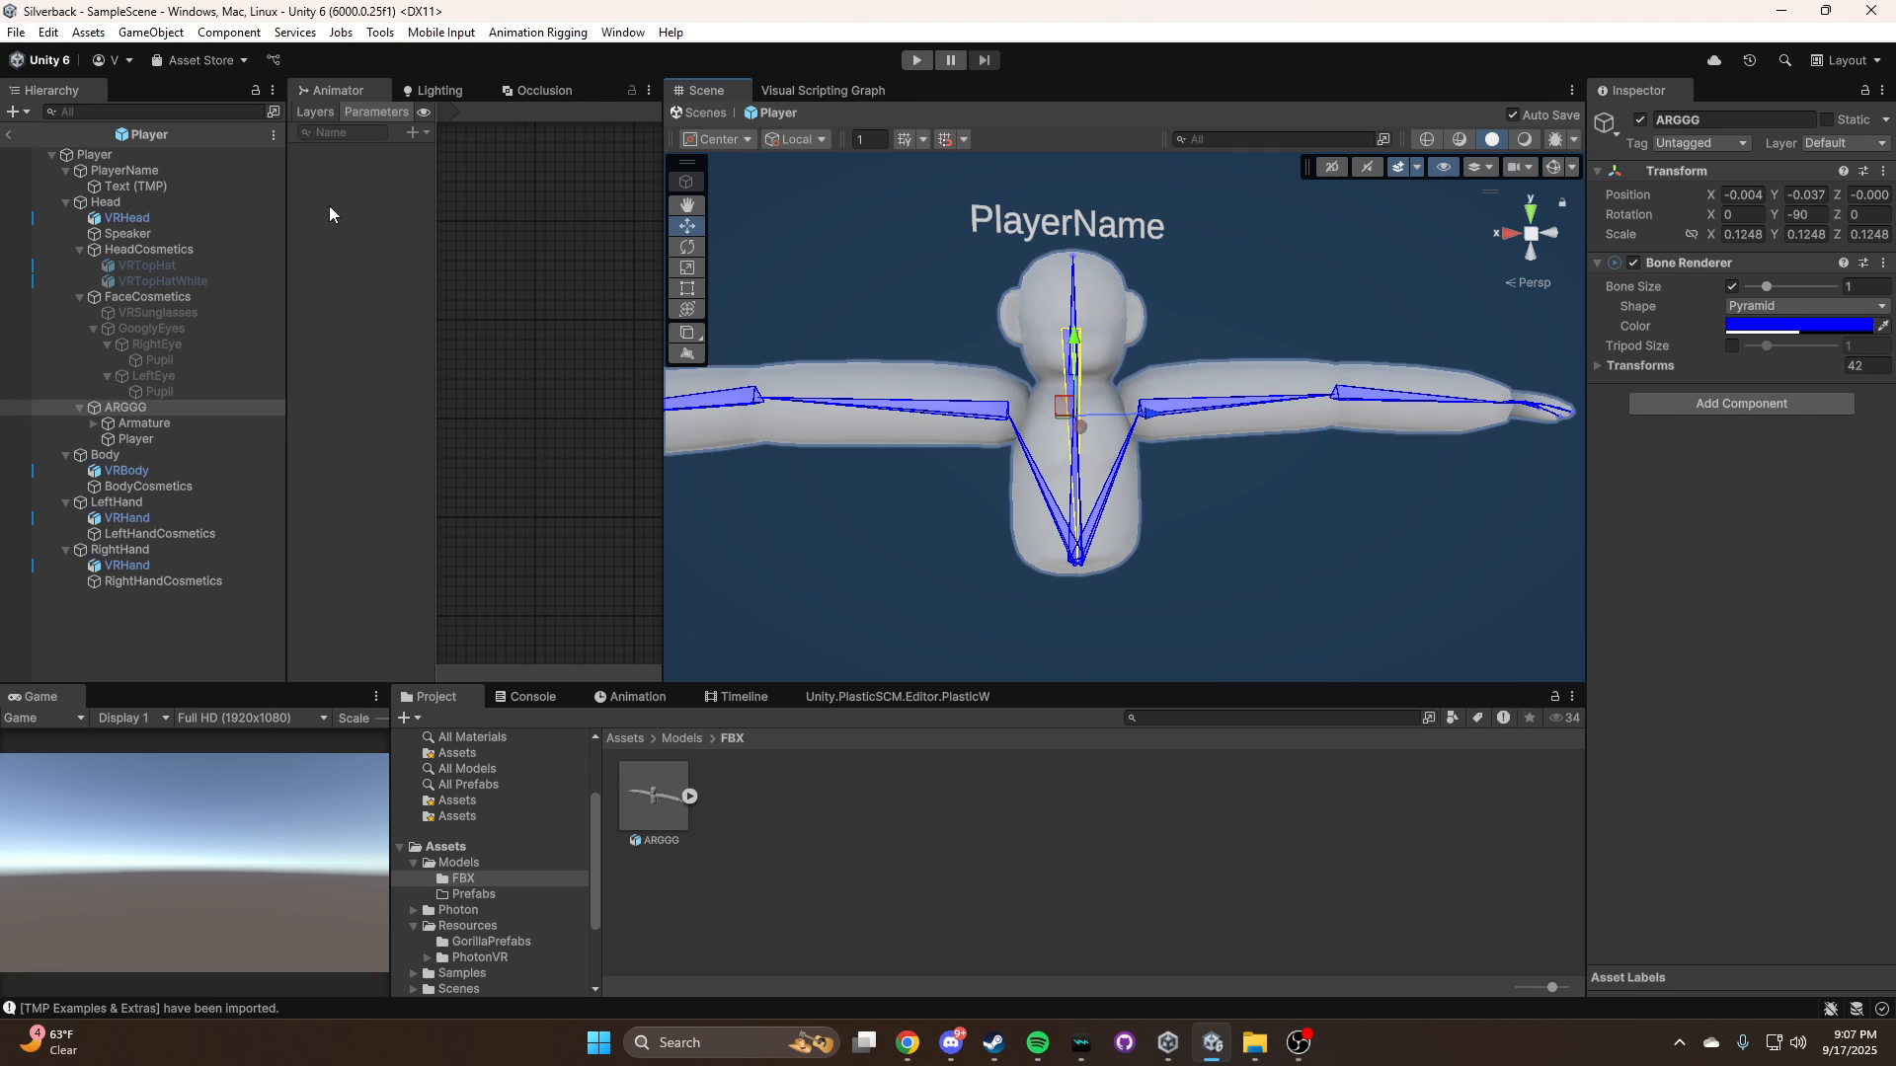
Run Rig Setup on the ARGGG object
click(543, 33)
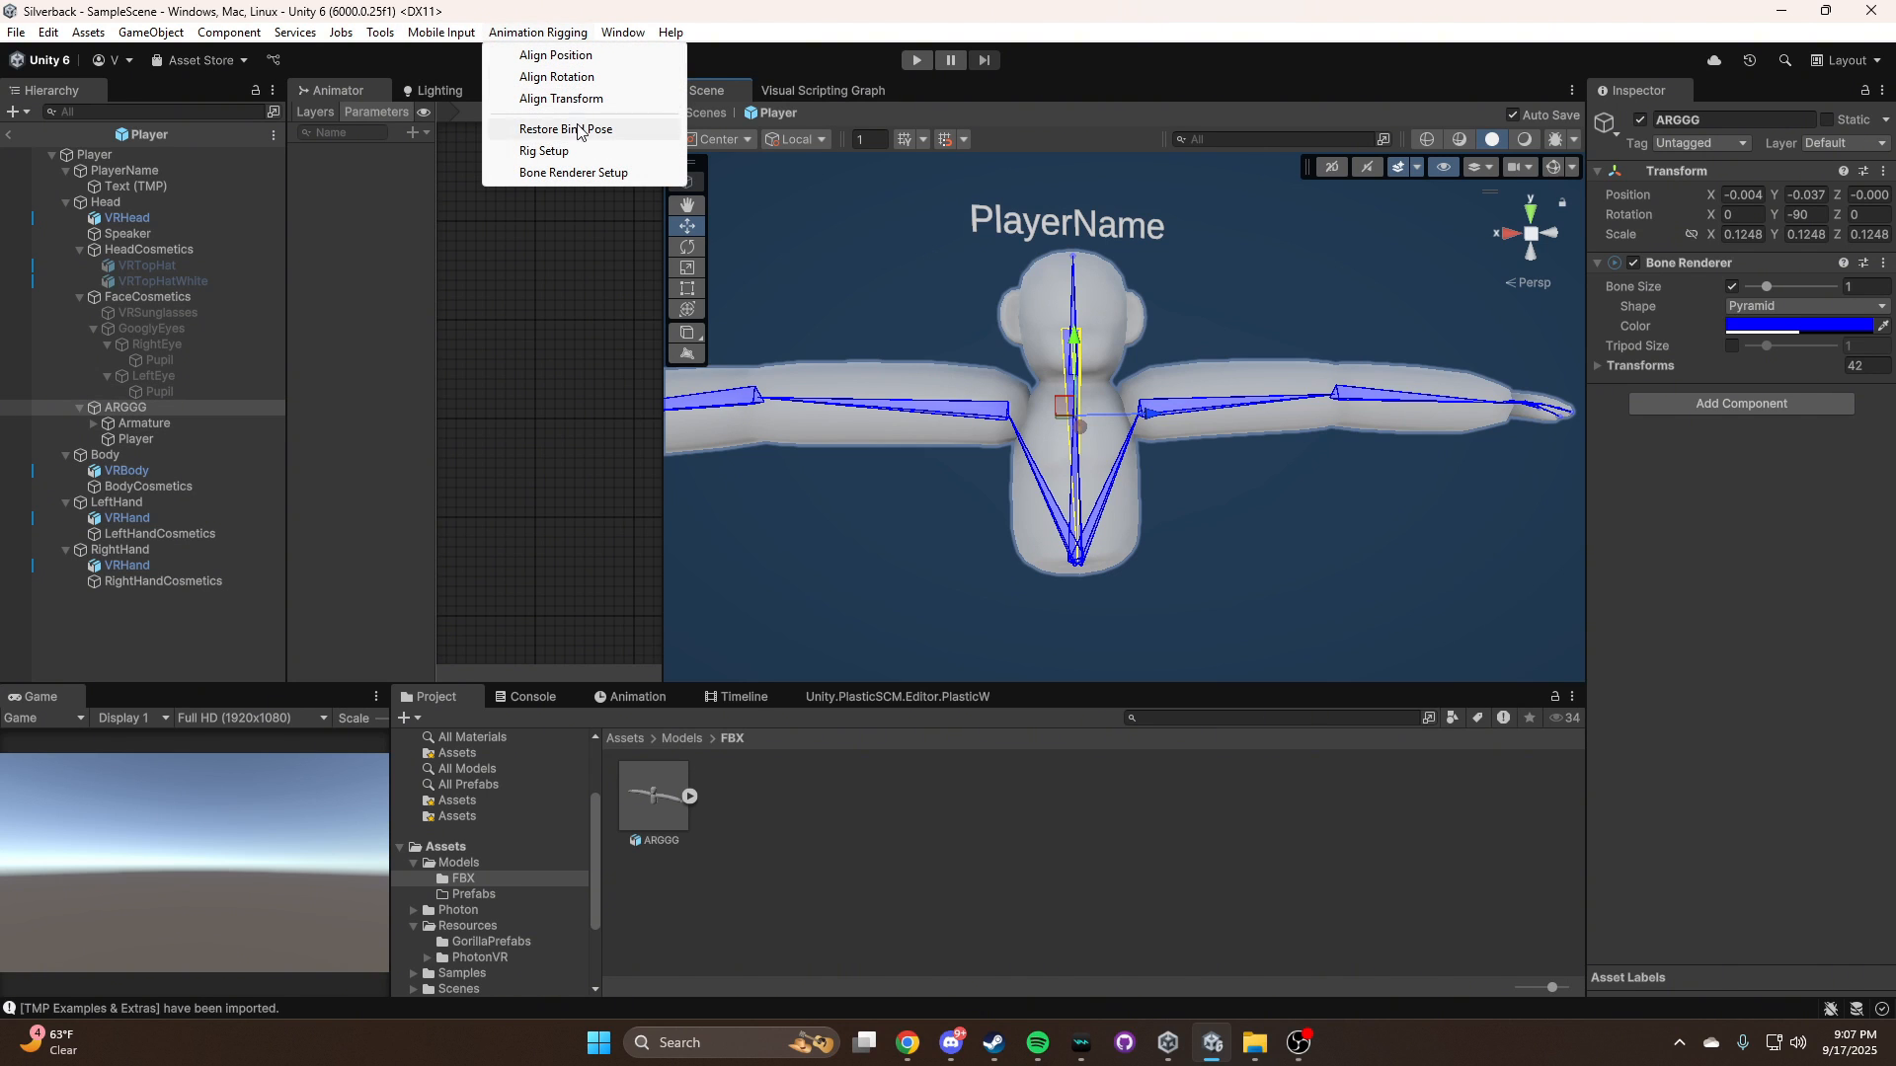
click(549, 151)
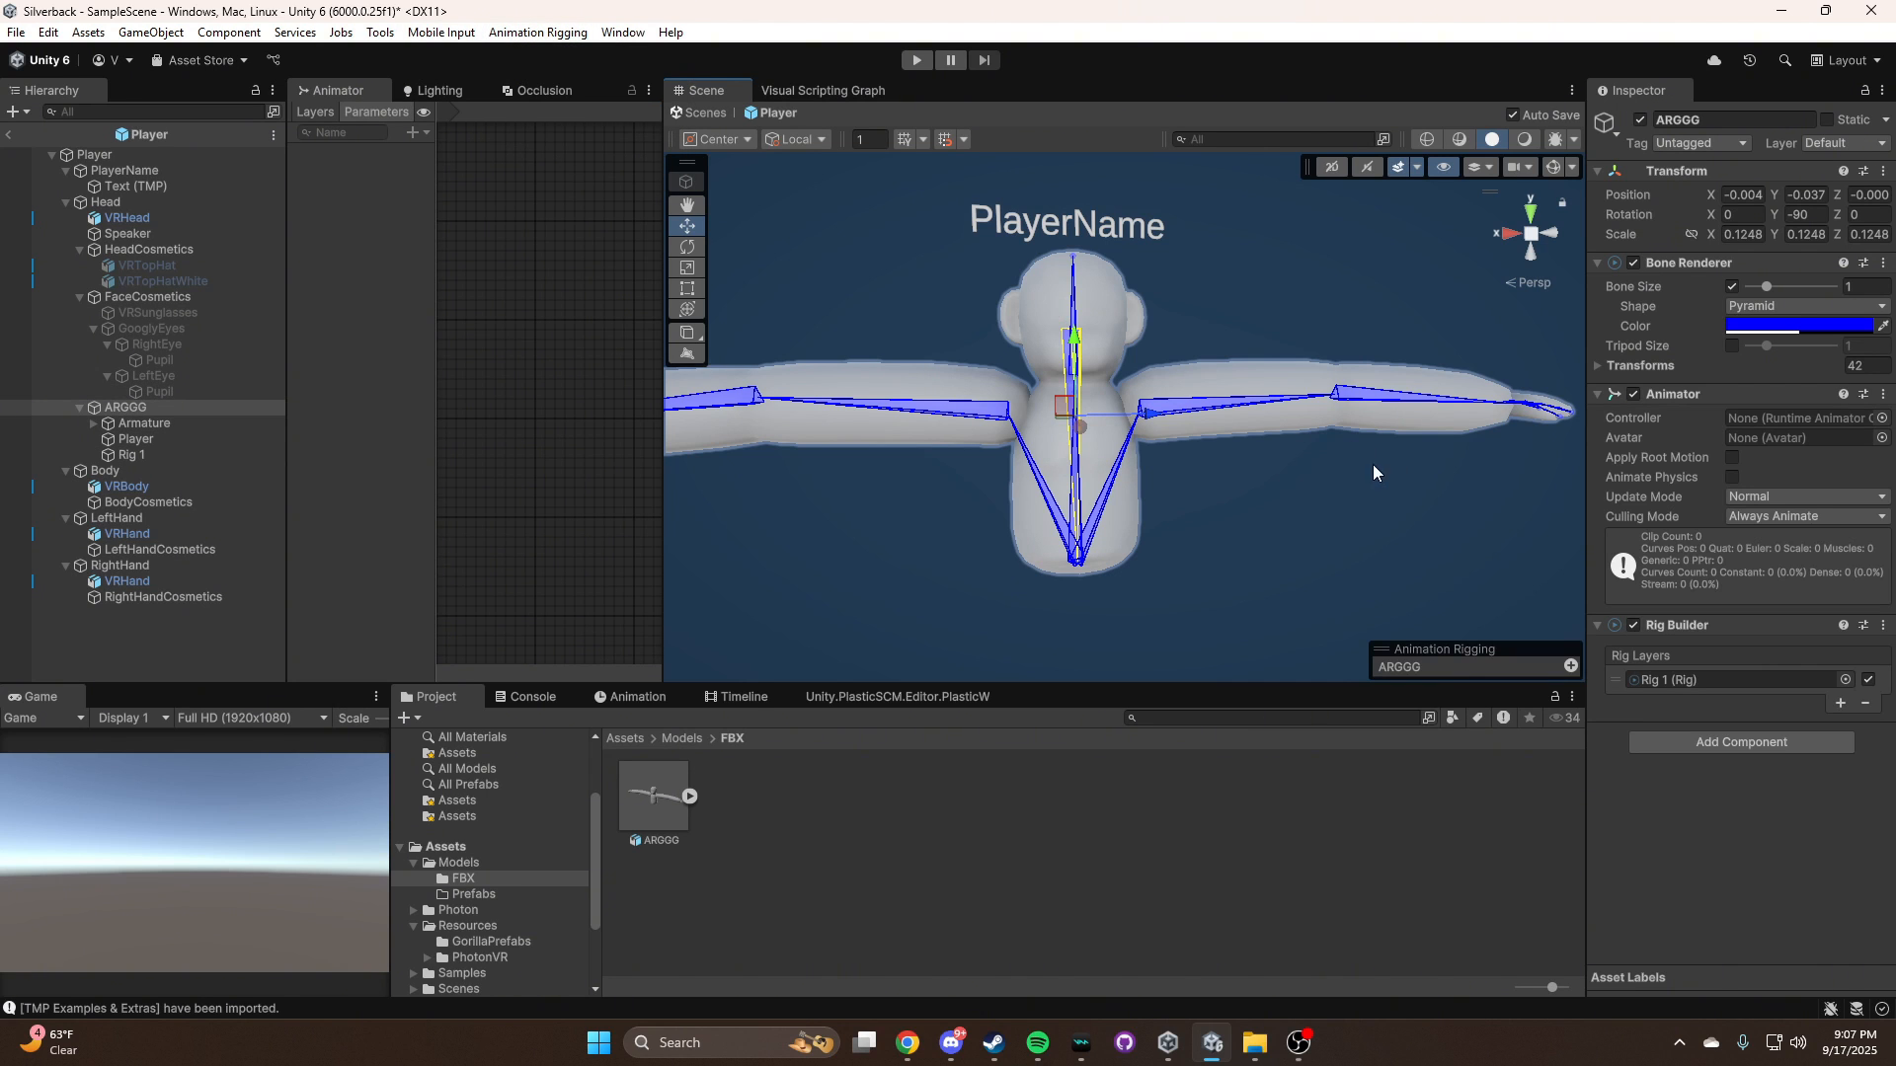
right_drag(1373, 464, 1303, 486)
Create an empty child object named LeftHand under Rig 1
click(183, 454)
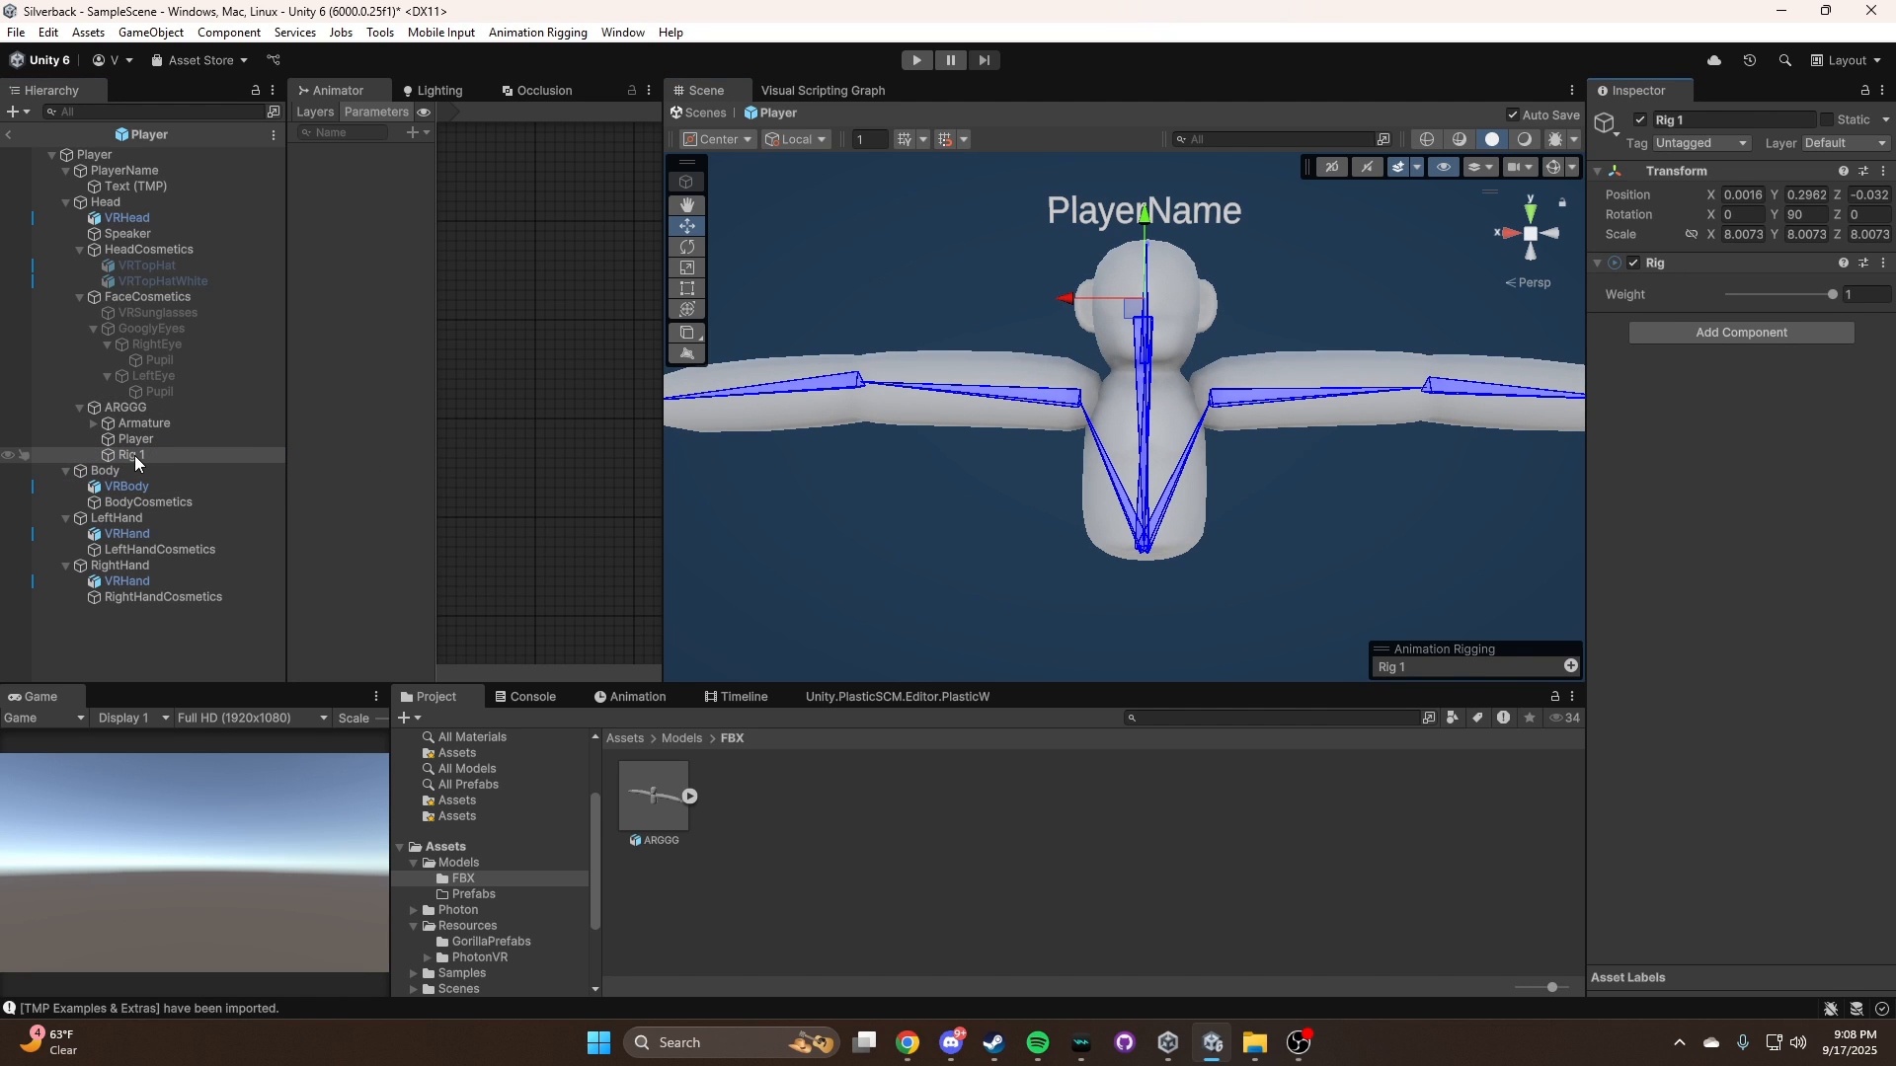
right_click(134, 454)
click(237, 518)
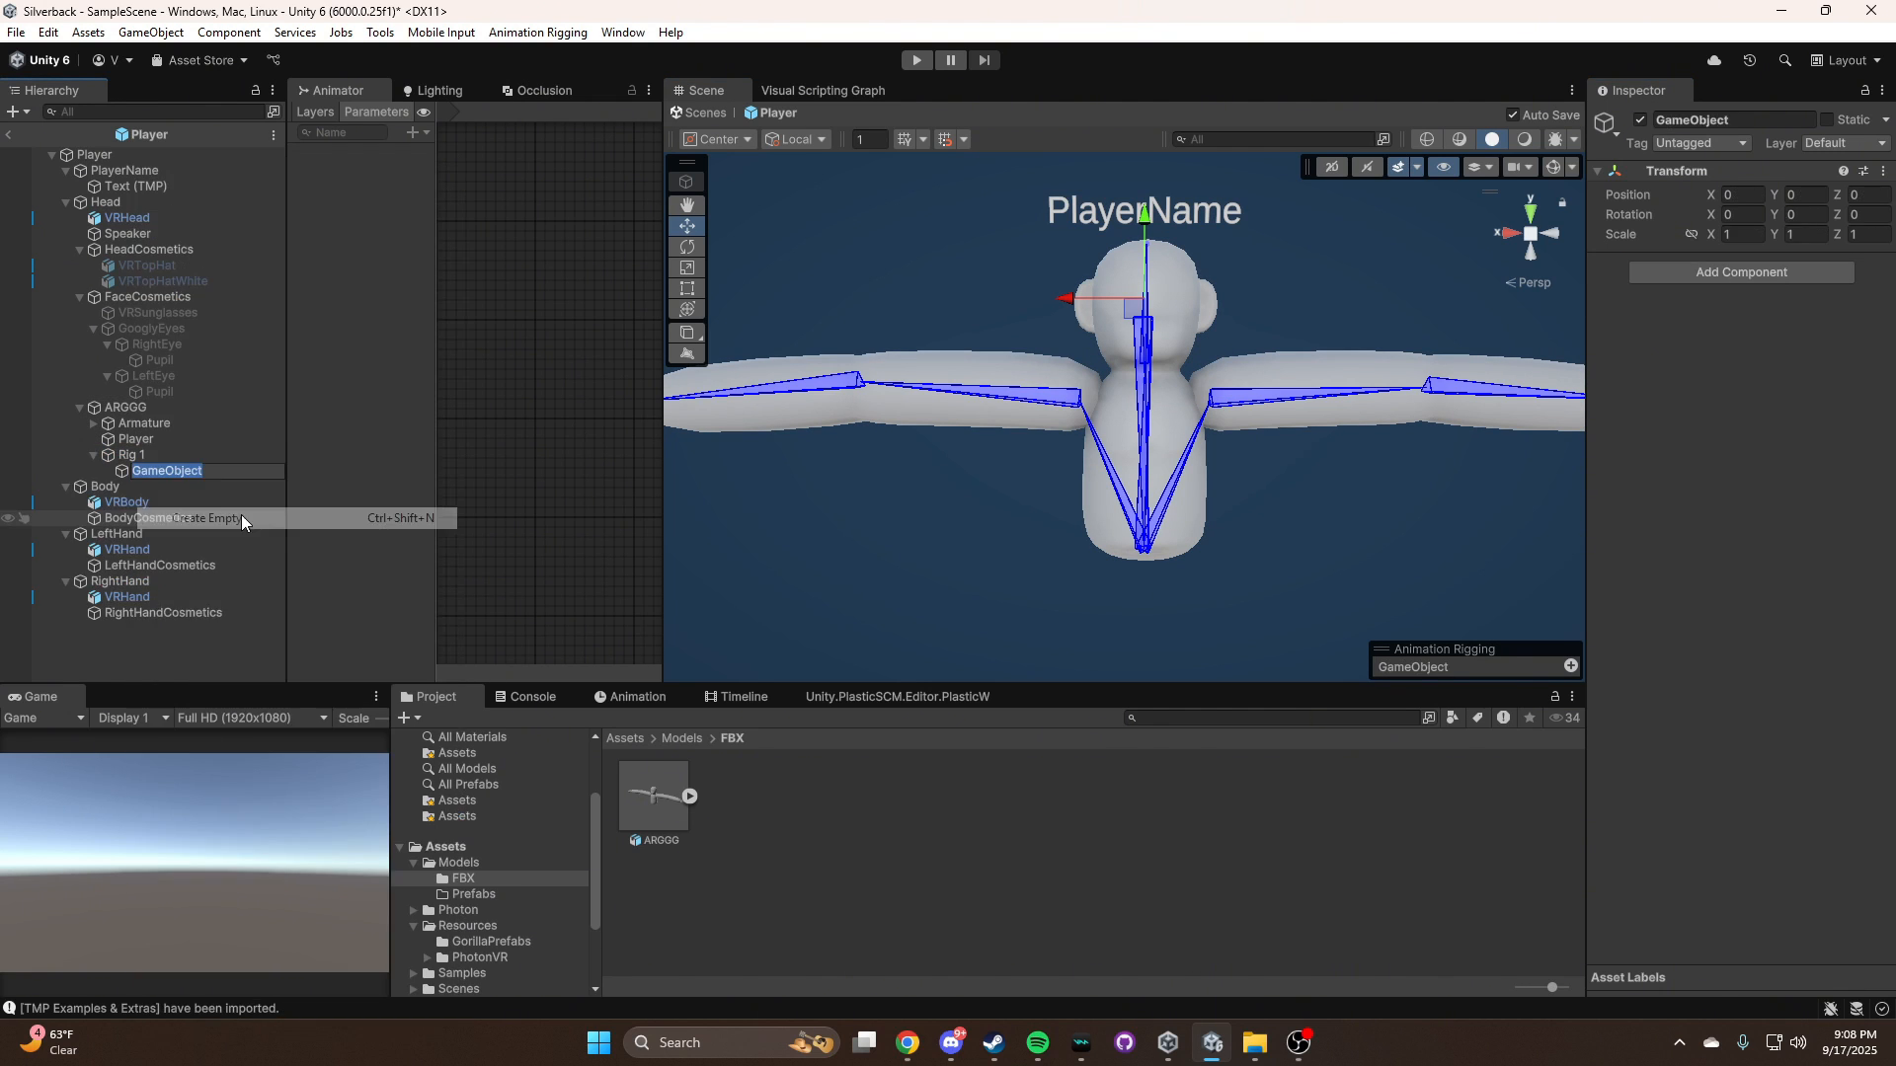
text(LeftHand)
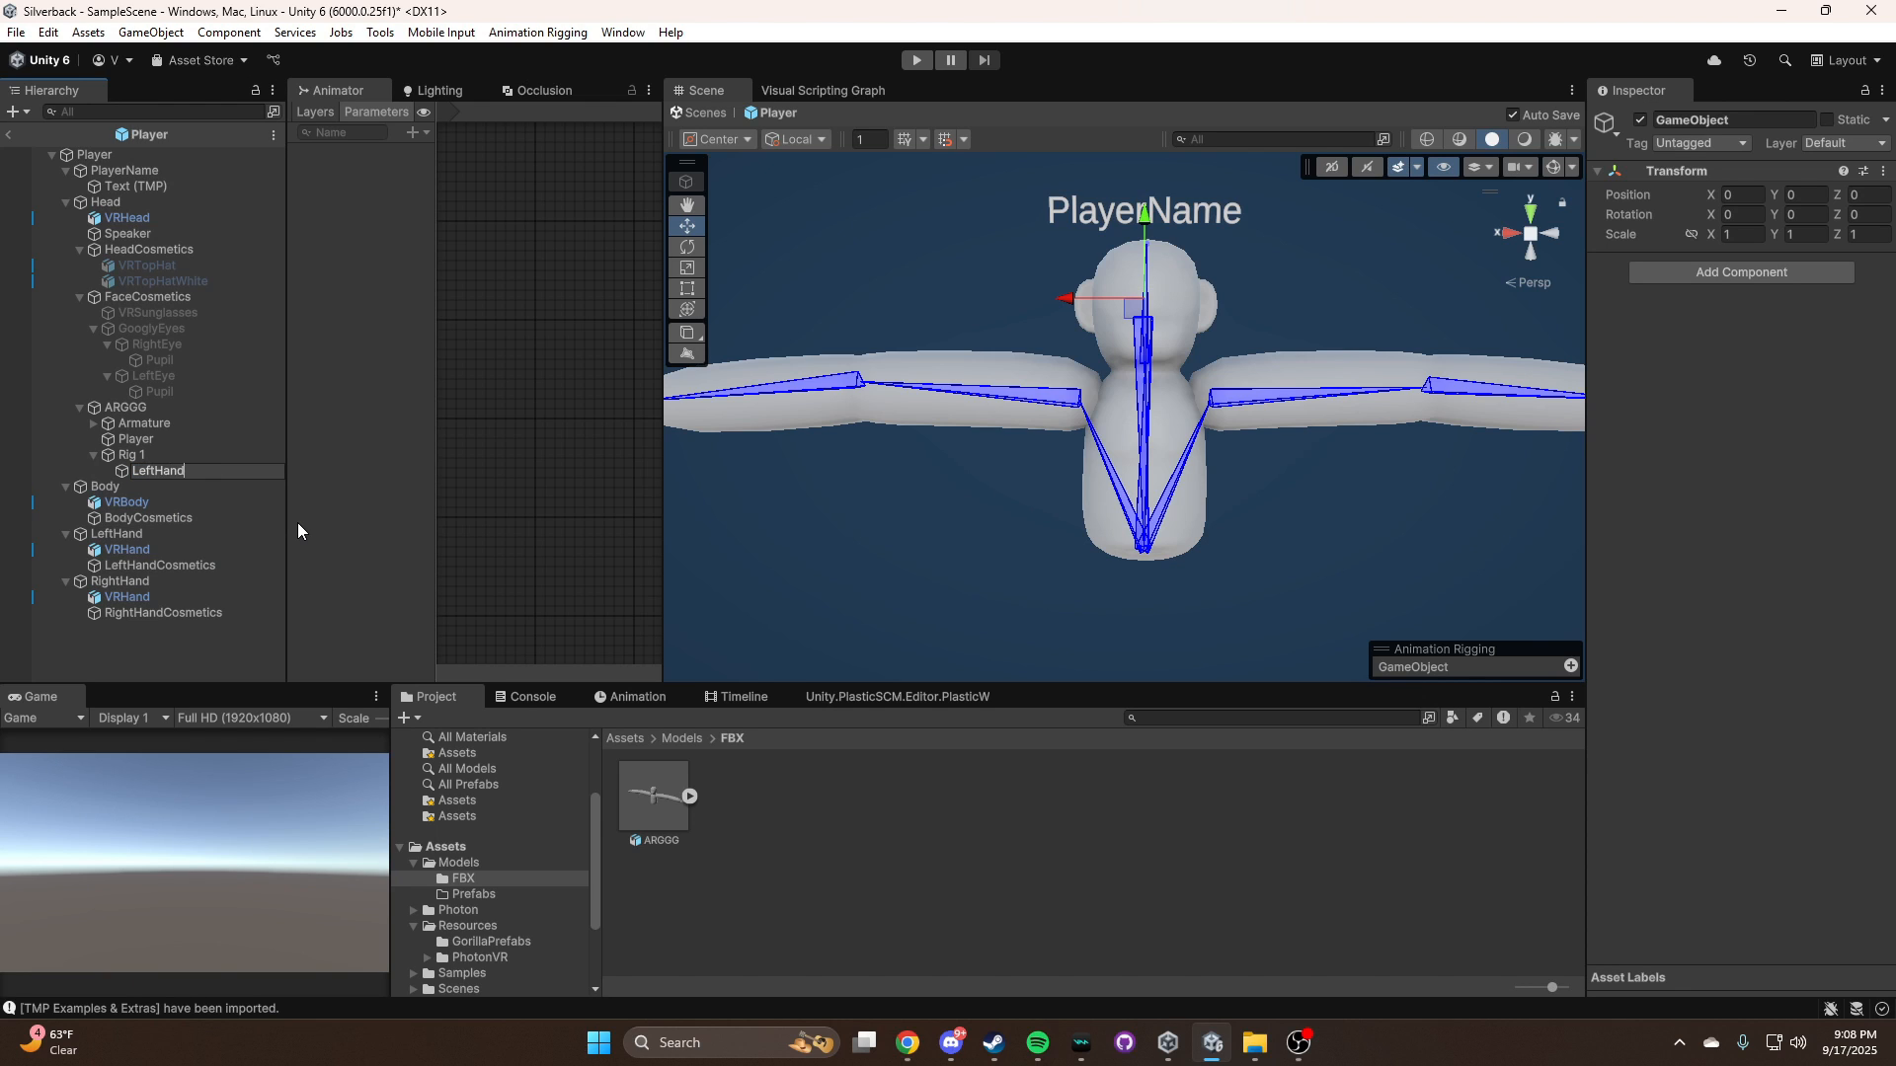
key(Return)
Duplicate LeftHand under Rig 1 and rename the copy RightHand
key(ctrl+d)
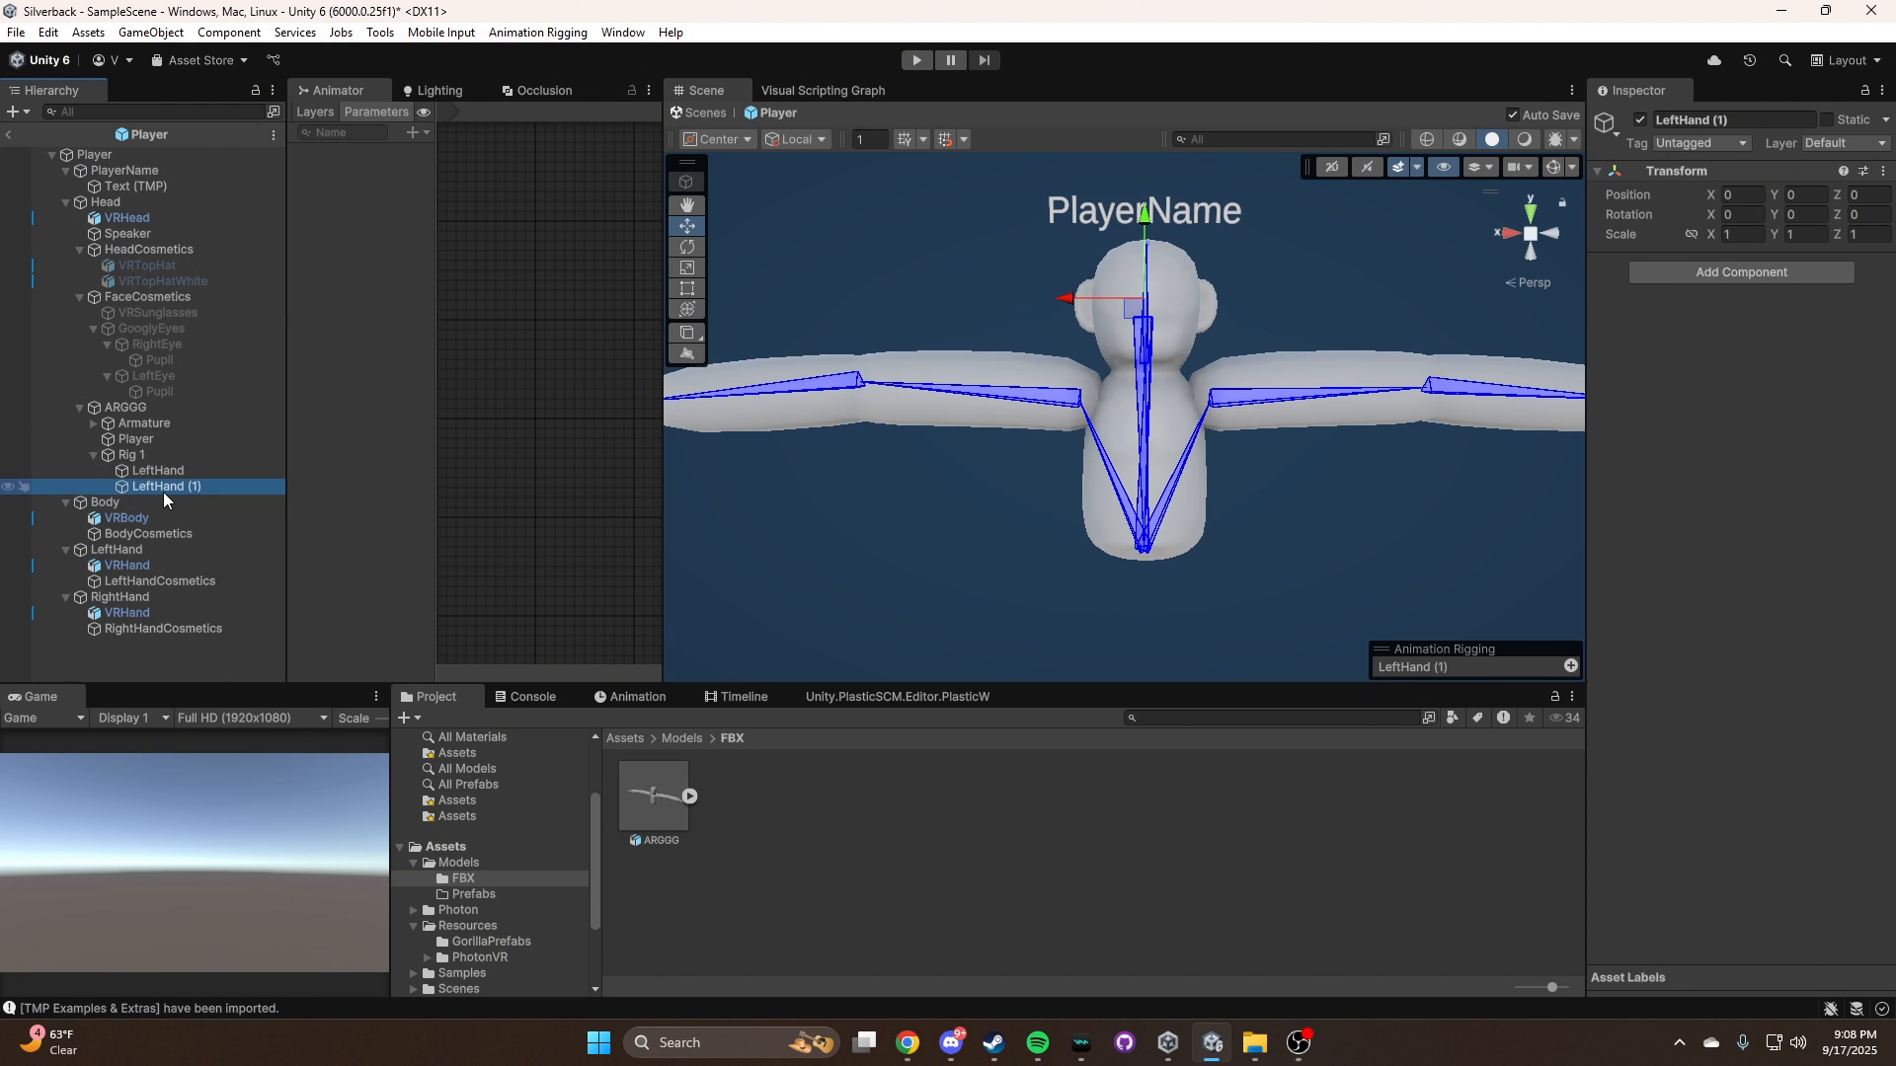
right_click(170, 487)
click(258, 263)
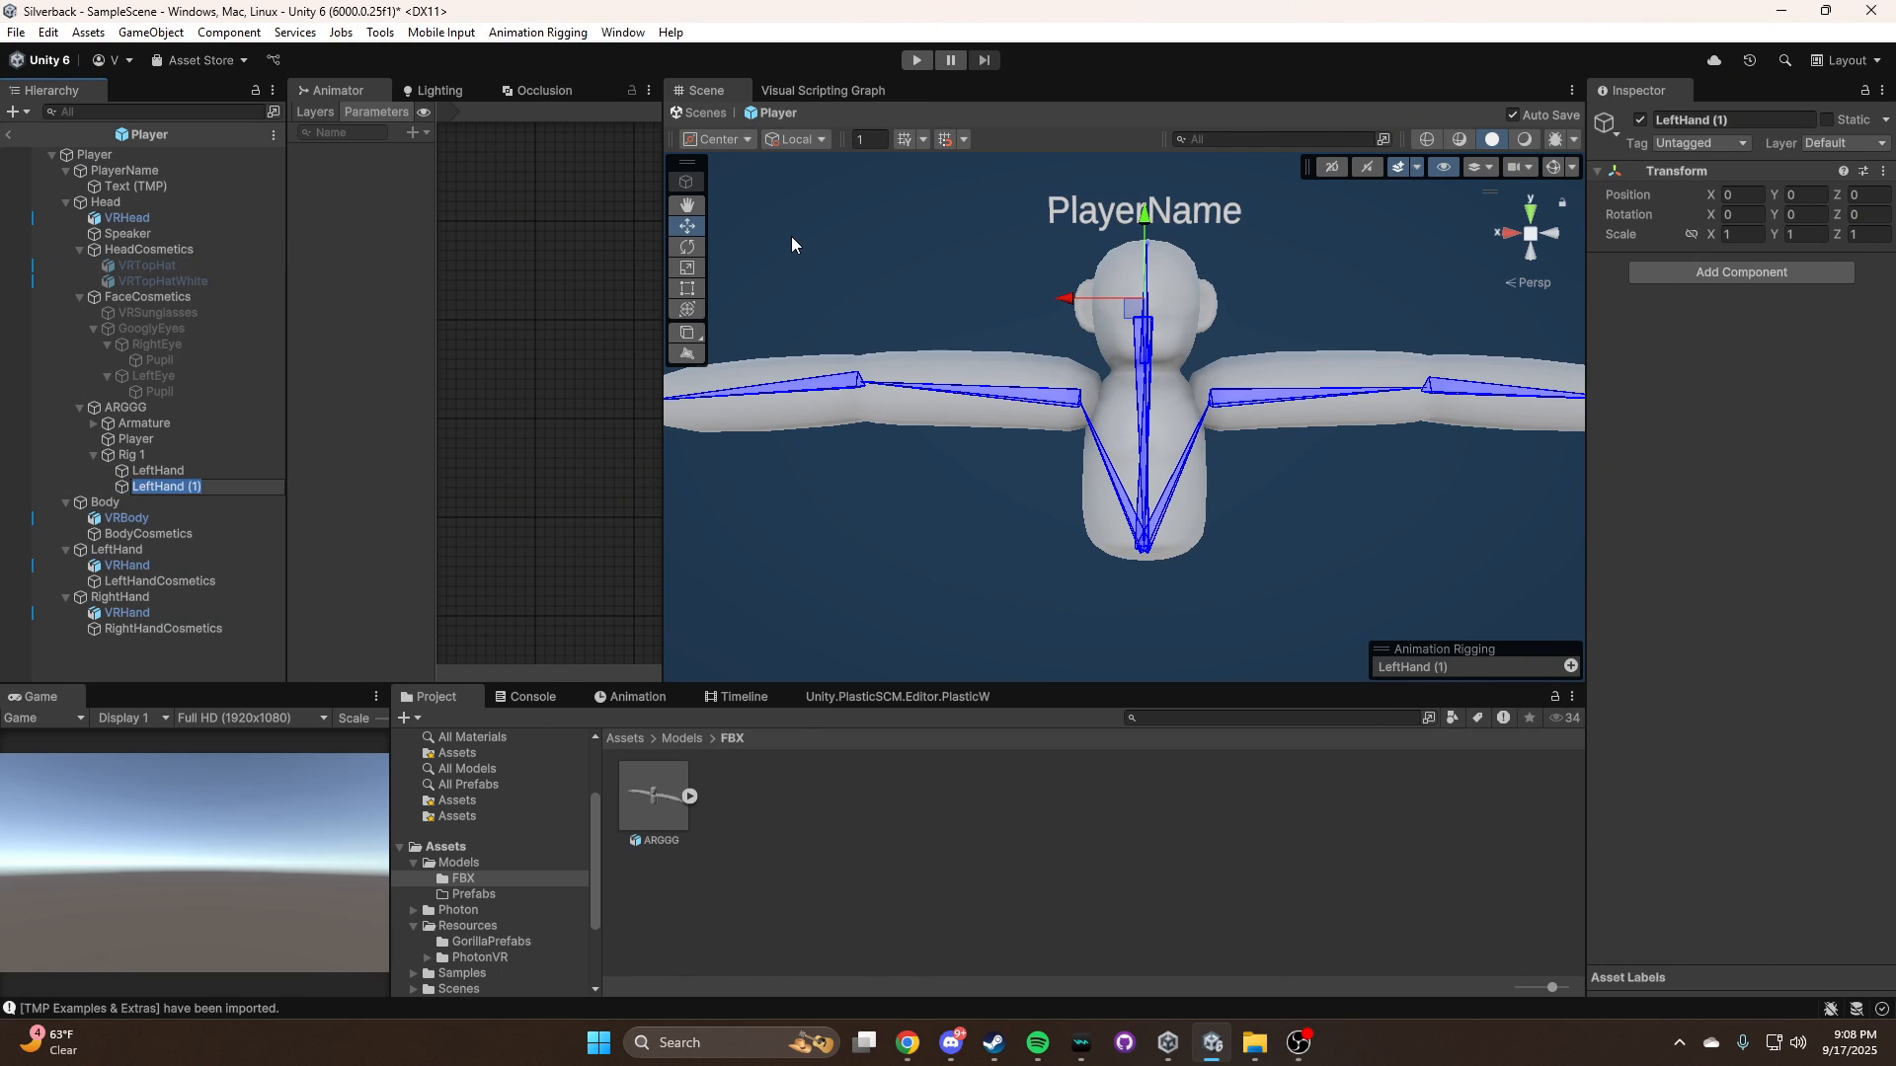
text(RightHand)
key(Return)
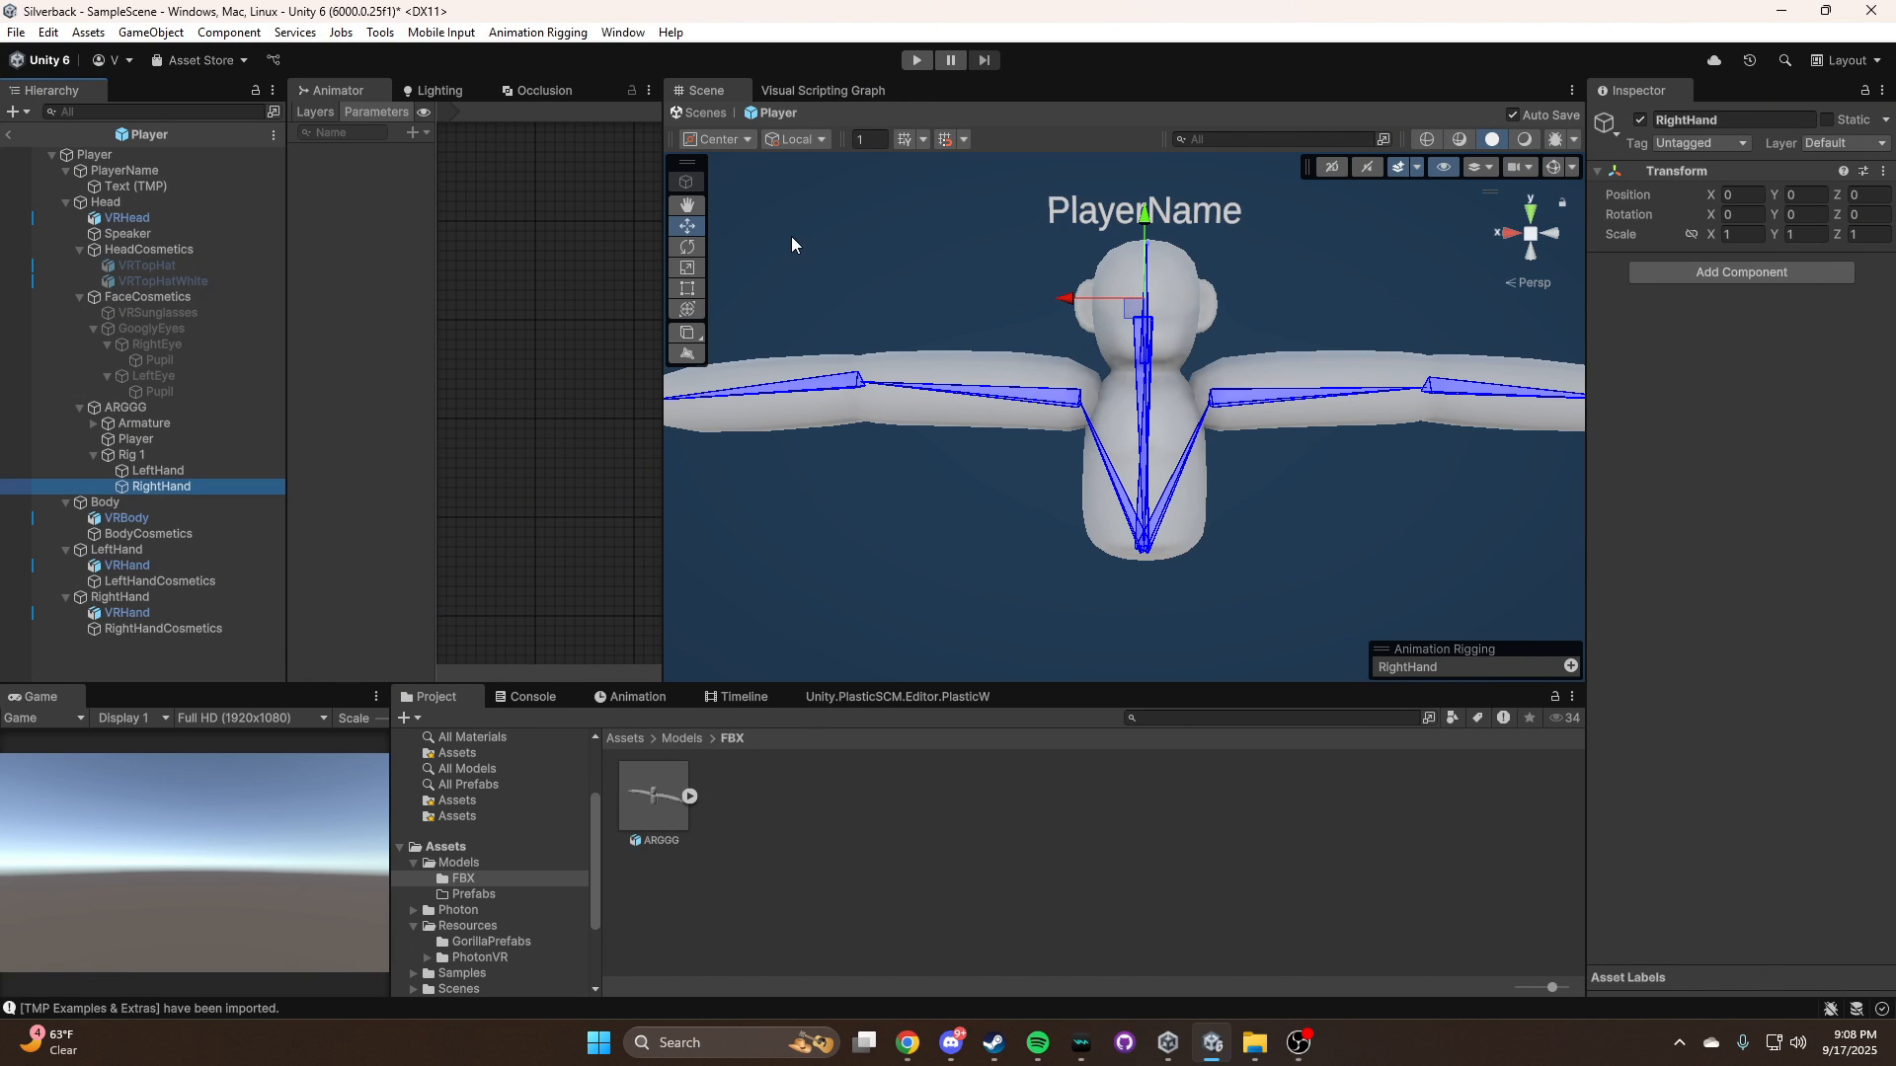
Add a Two Bone IK Constraint component to both LeftHand and RightHand under Rig 1
ctrl+click(174, 470)
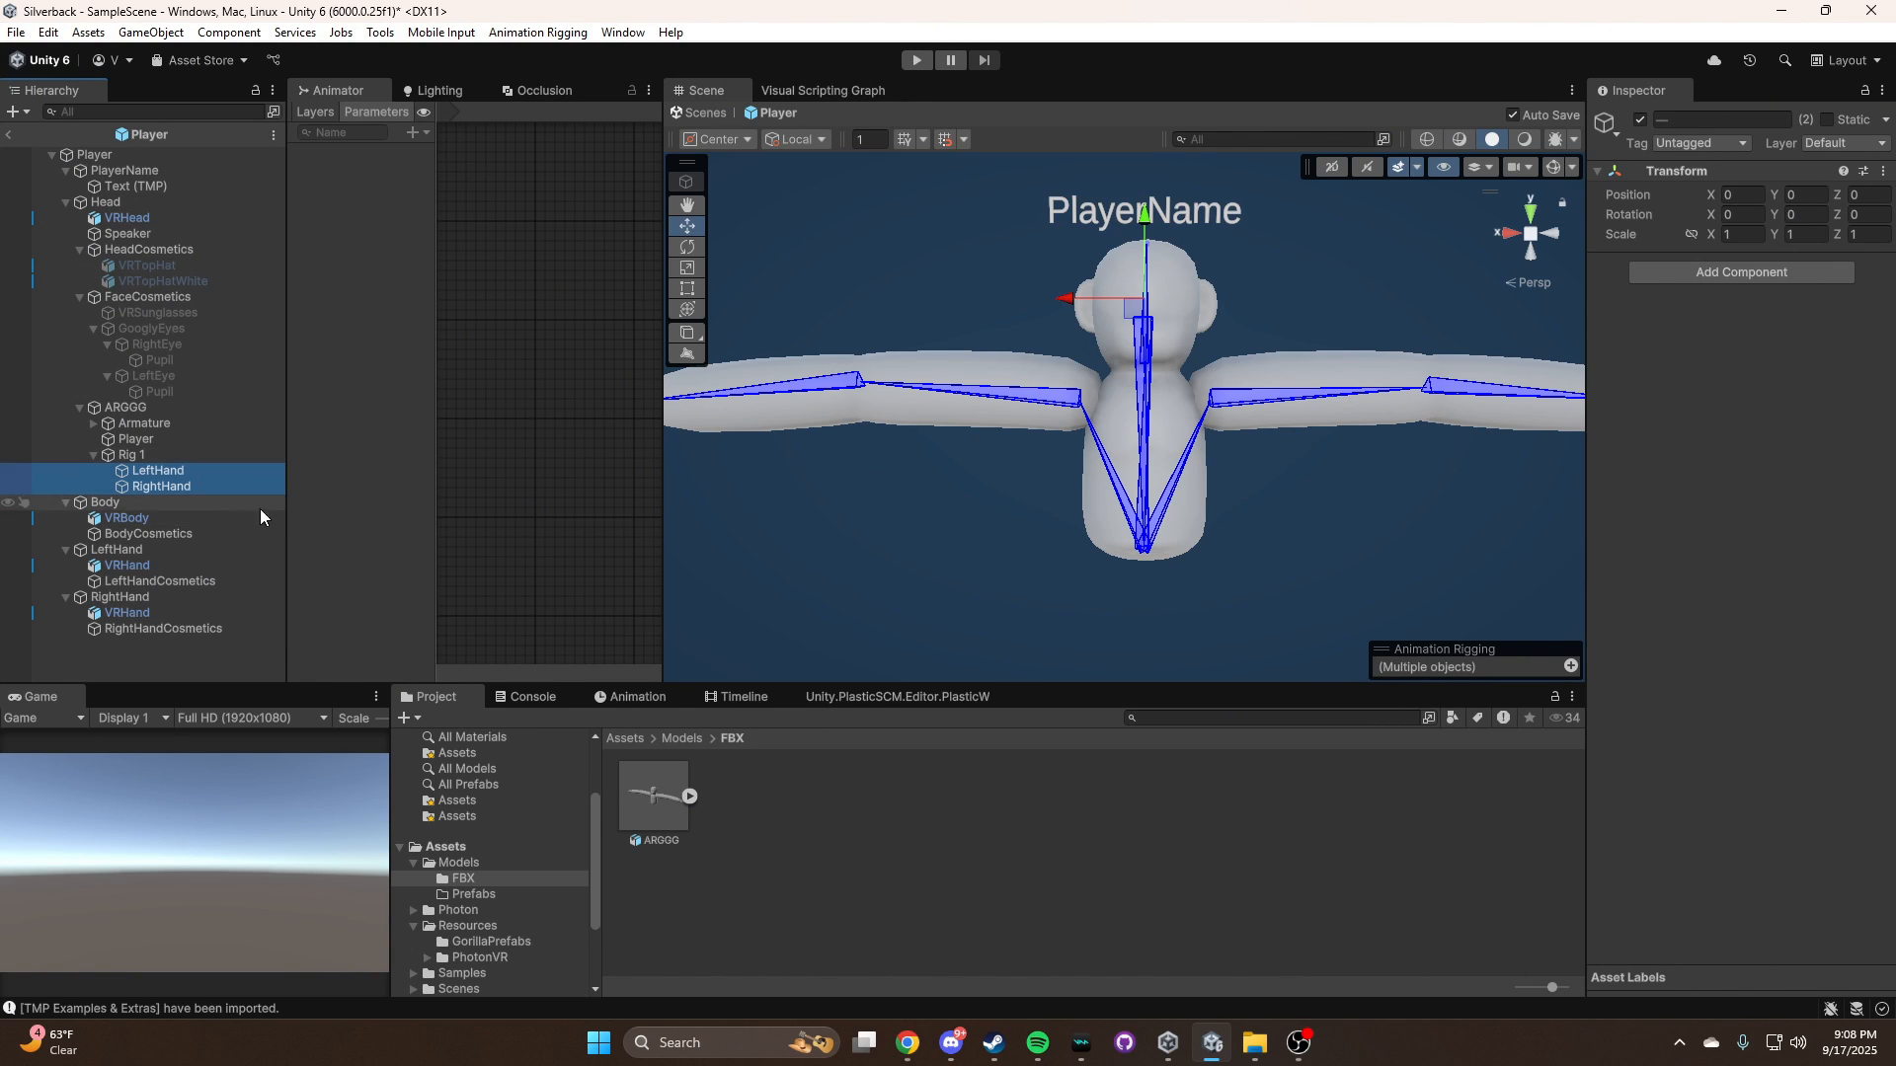
click(1792, 277)
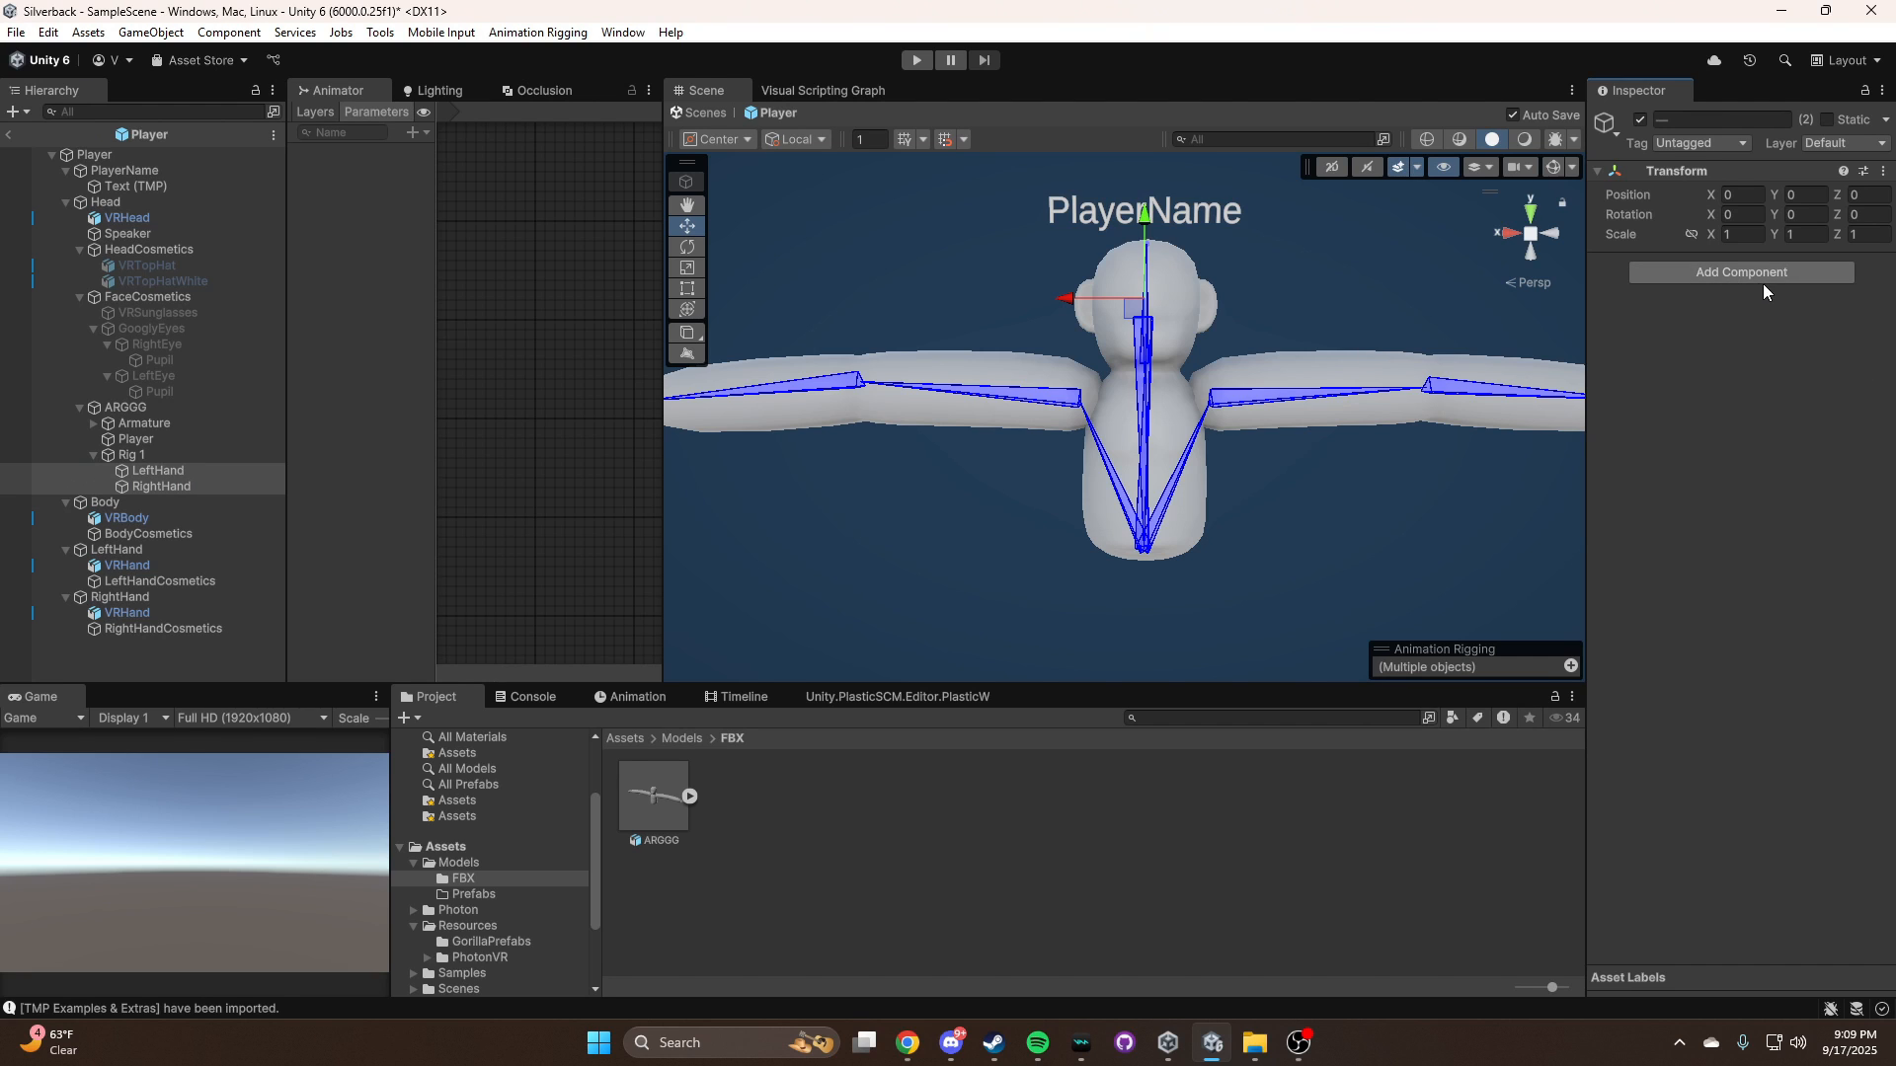
click(1736, 273)
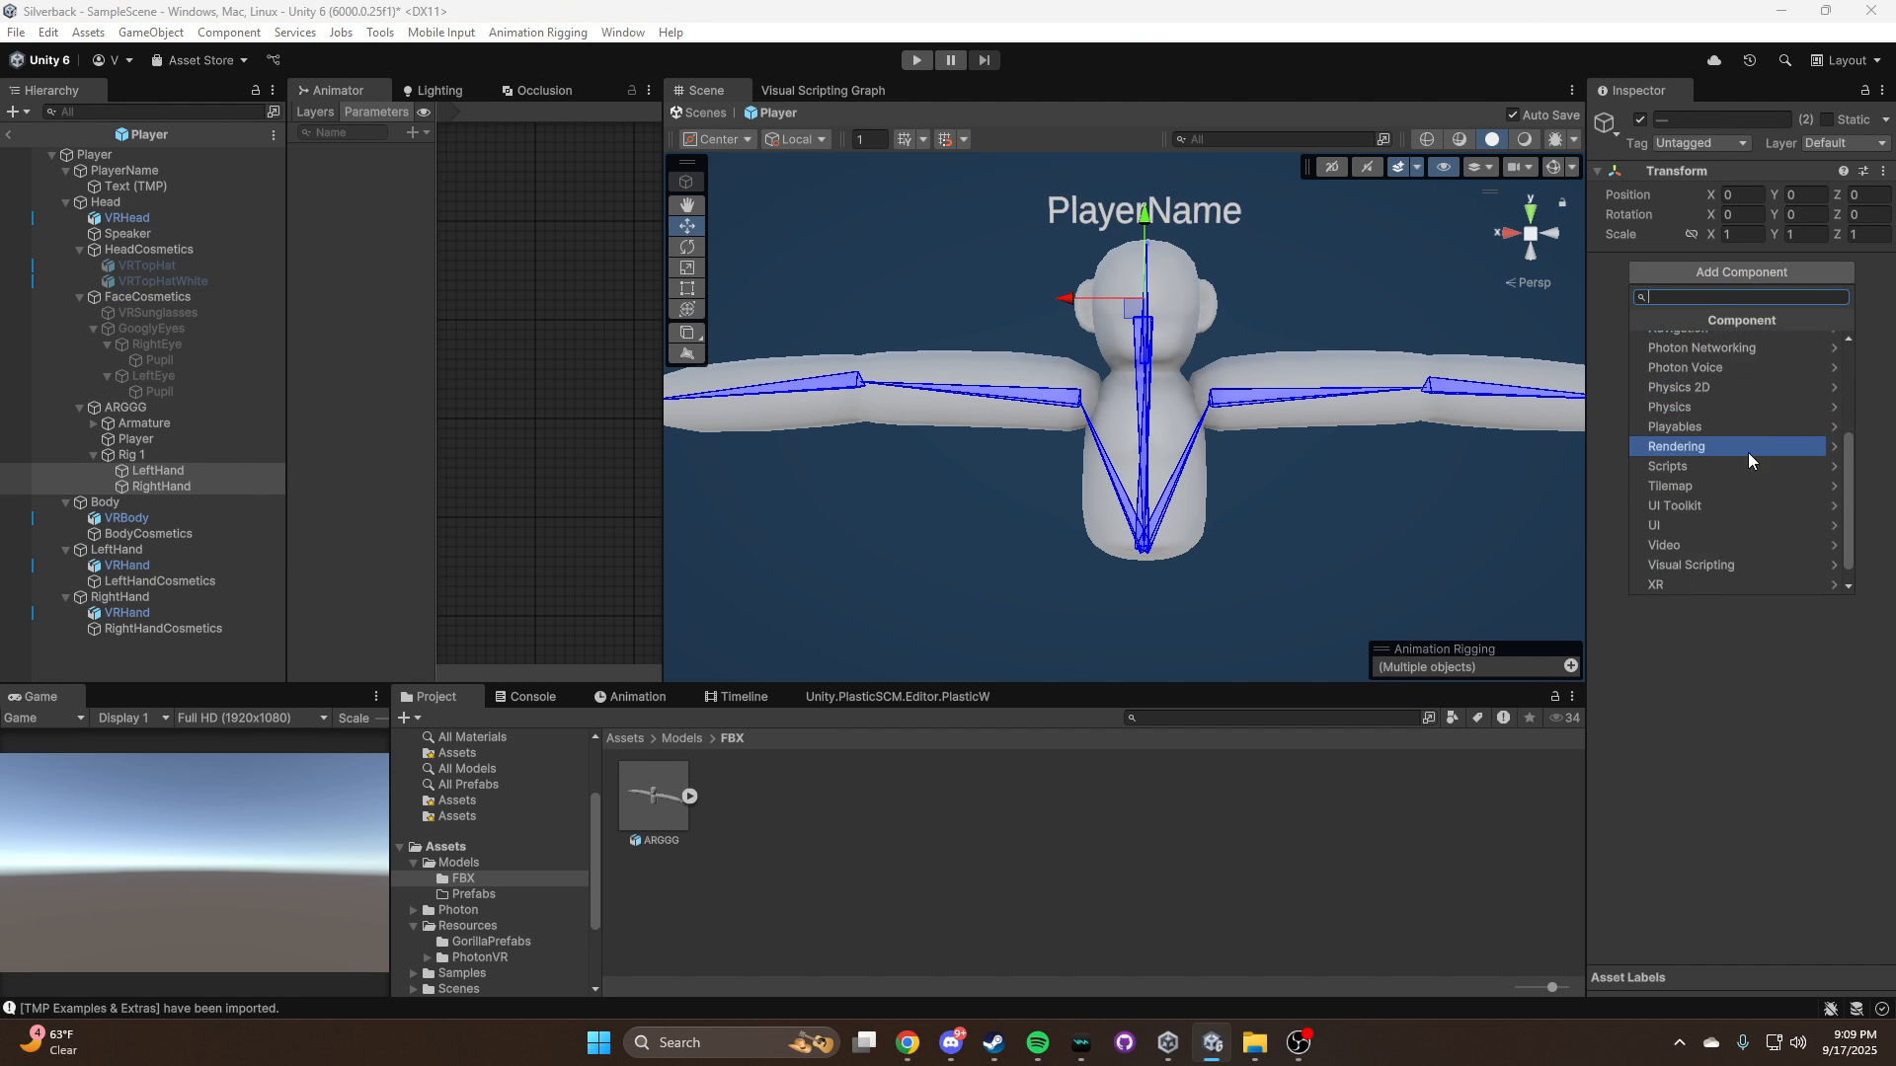
click(1720, 362)
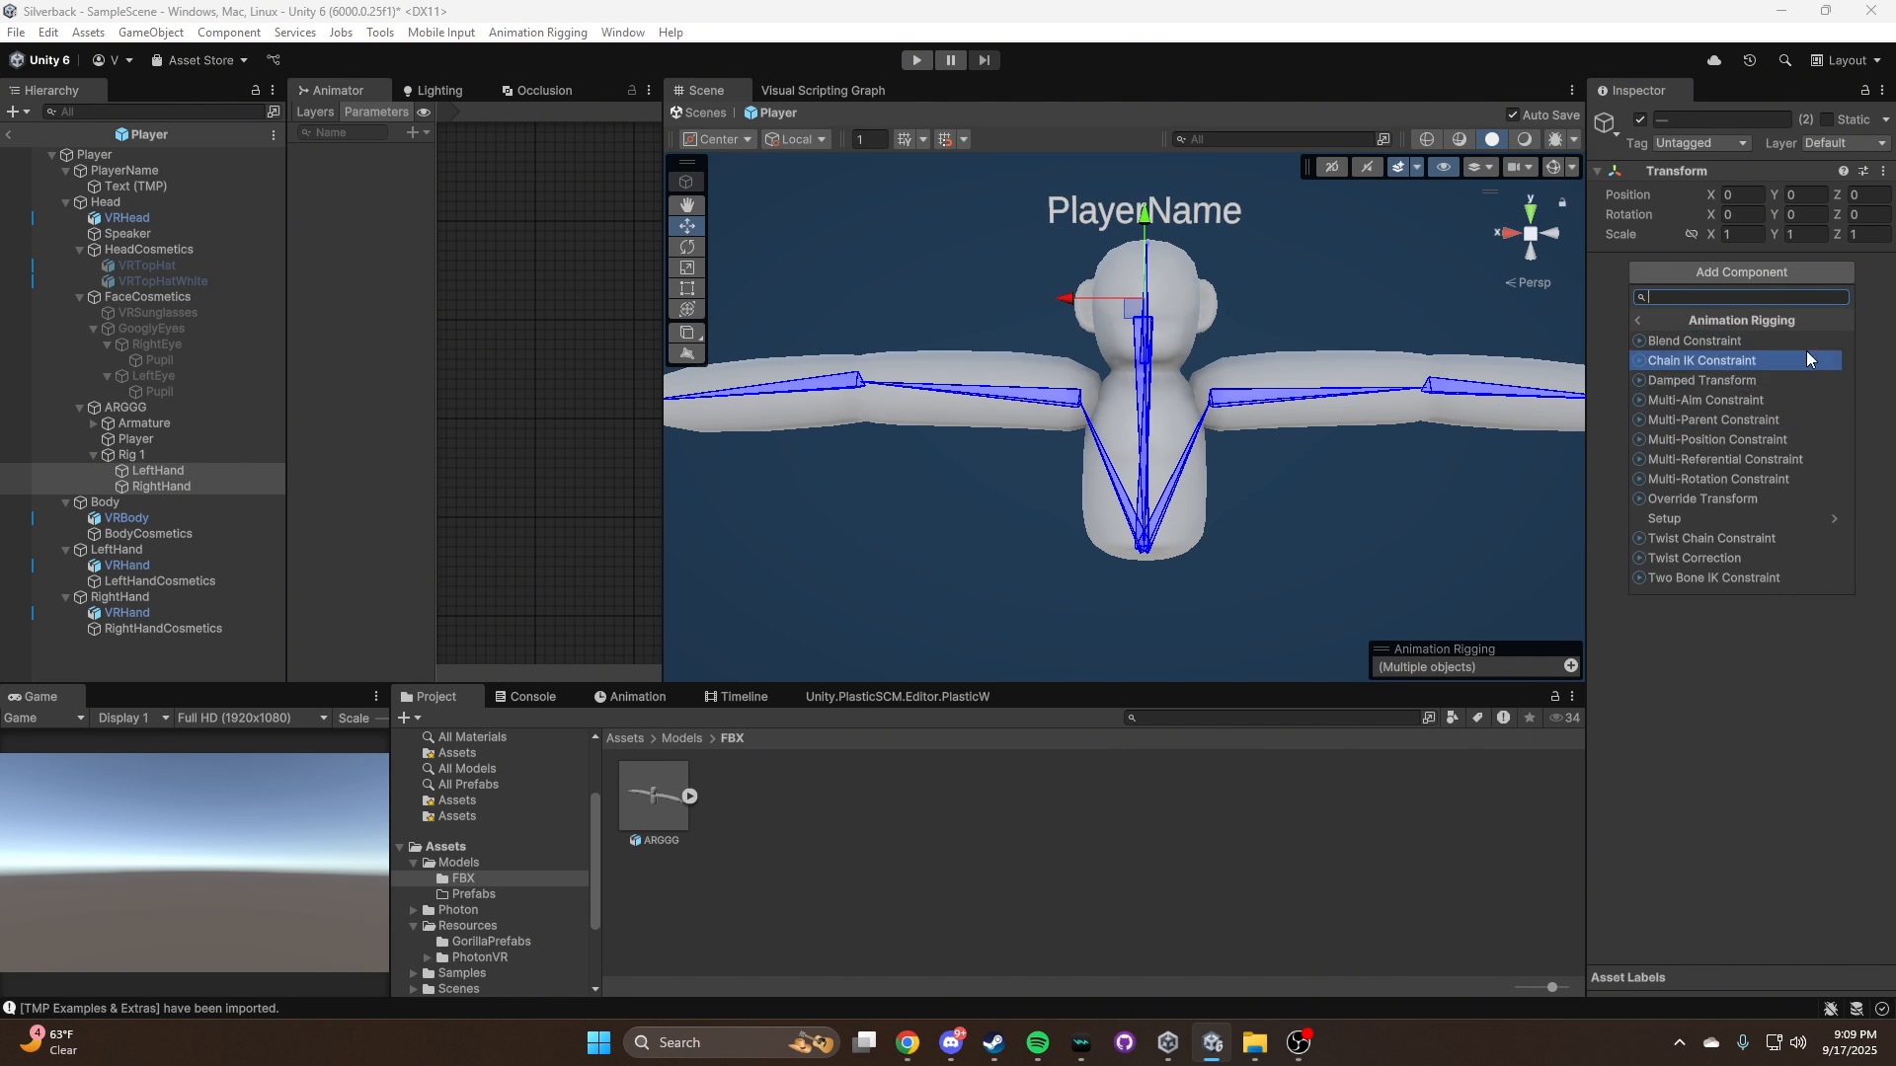
click(1746, 579)
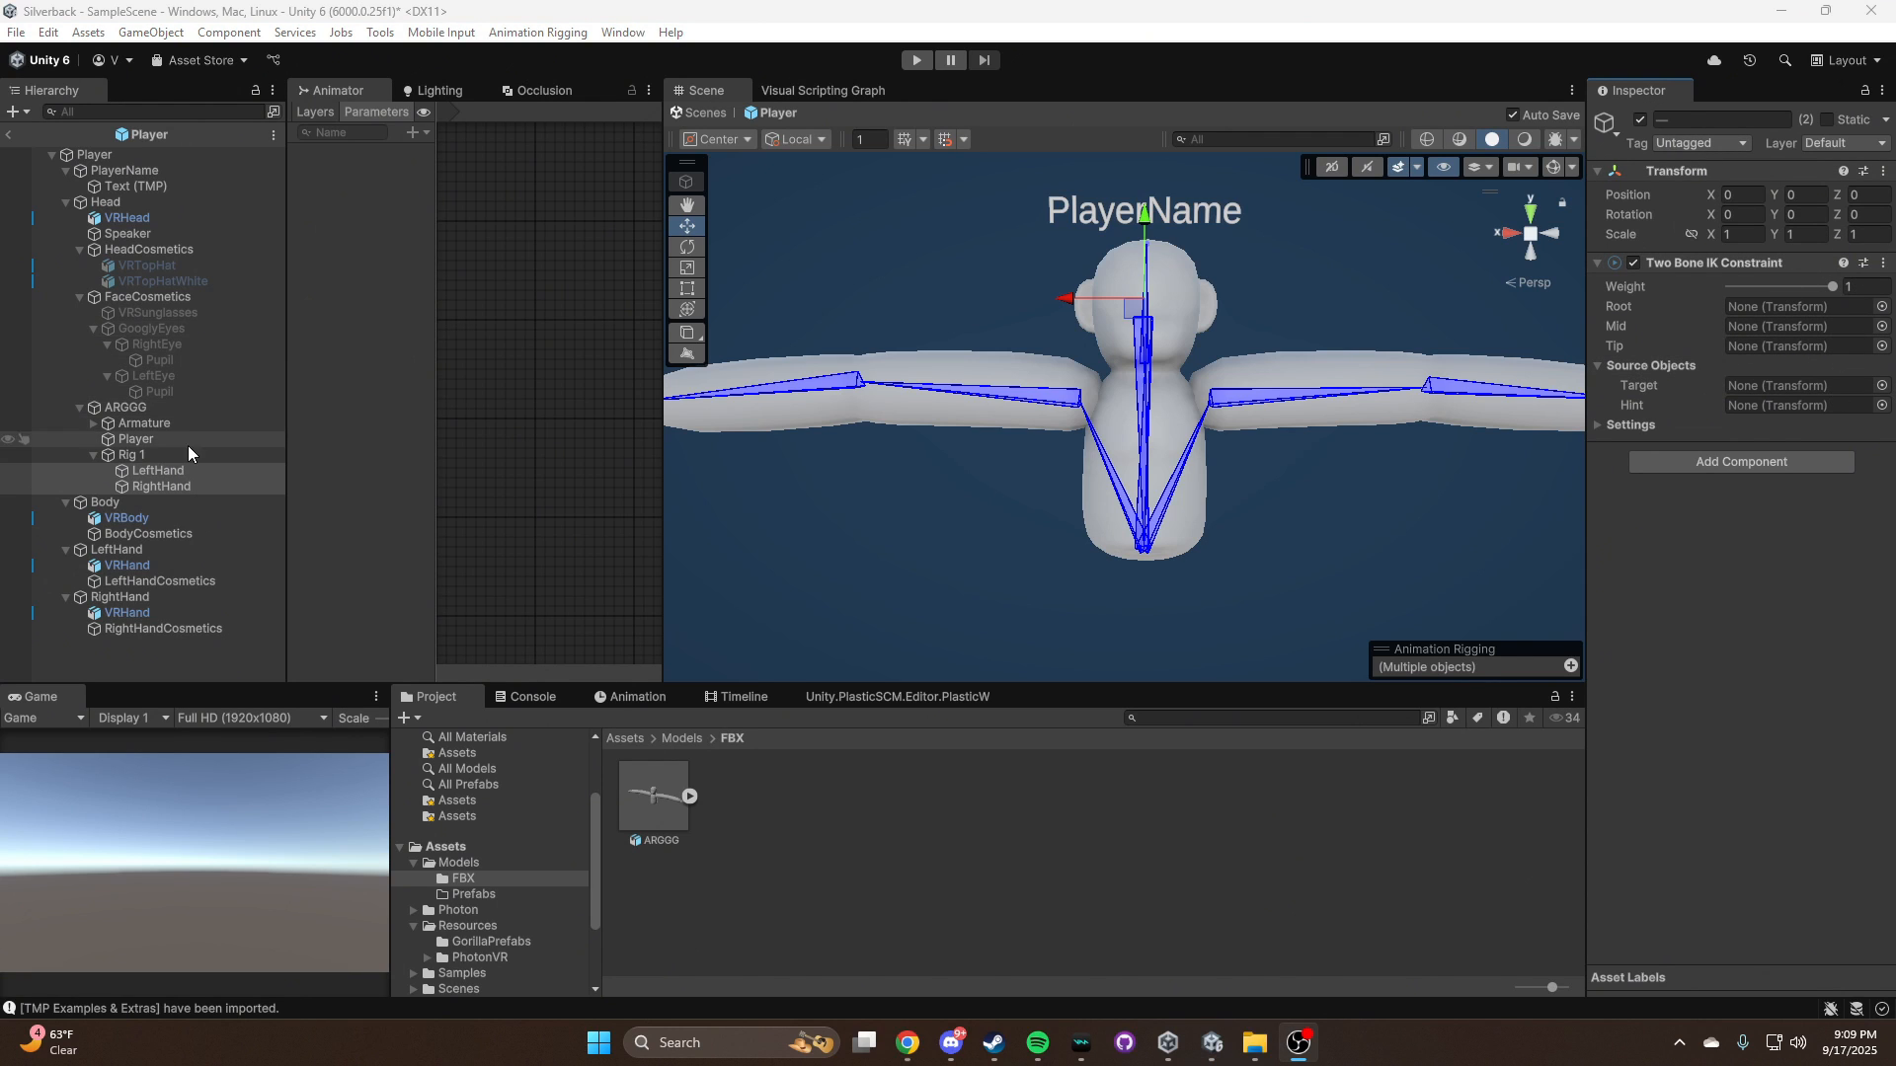
Expand the Armature's arm bone chains and assign Bone.008 as the Tip of the rig LeftHand's Two Bone IK Constraint
click(94, 423)
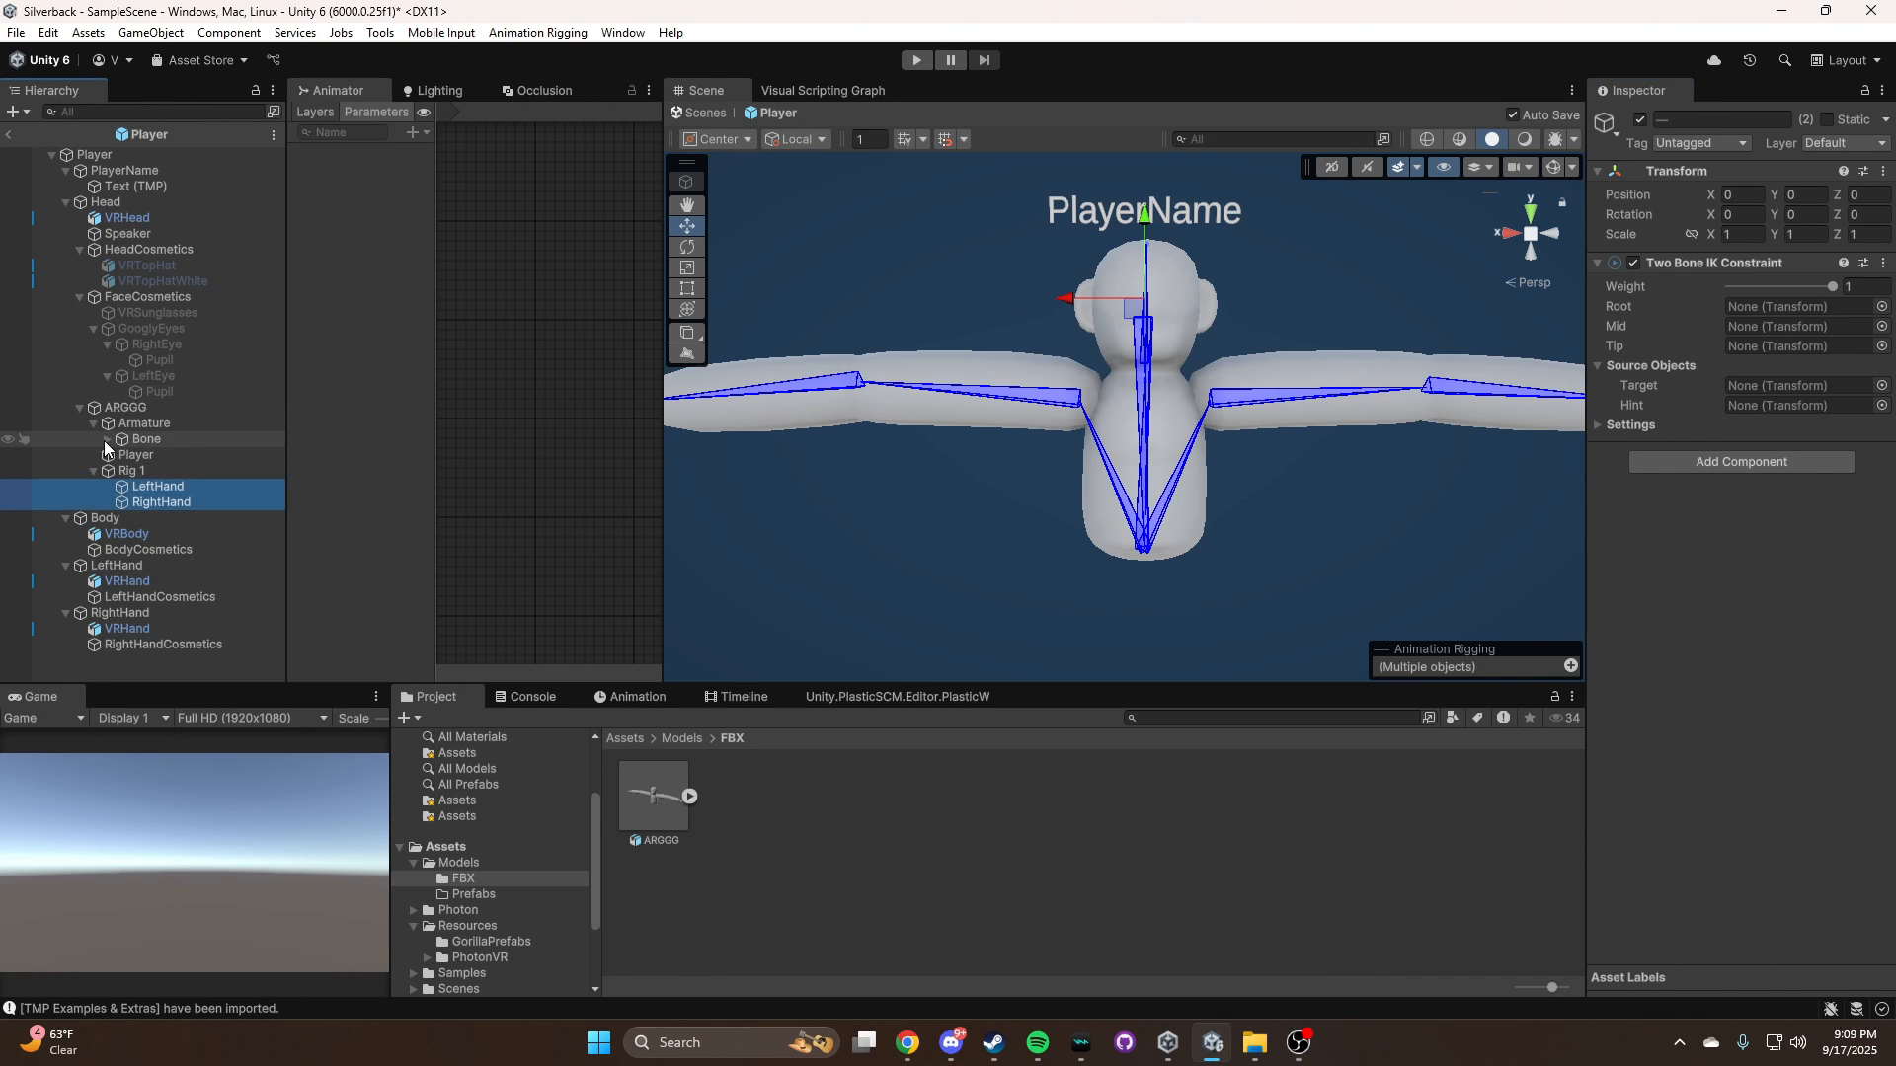
click(107, 439)
click(122, 469)
click(137, 485)
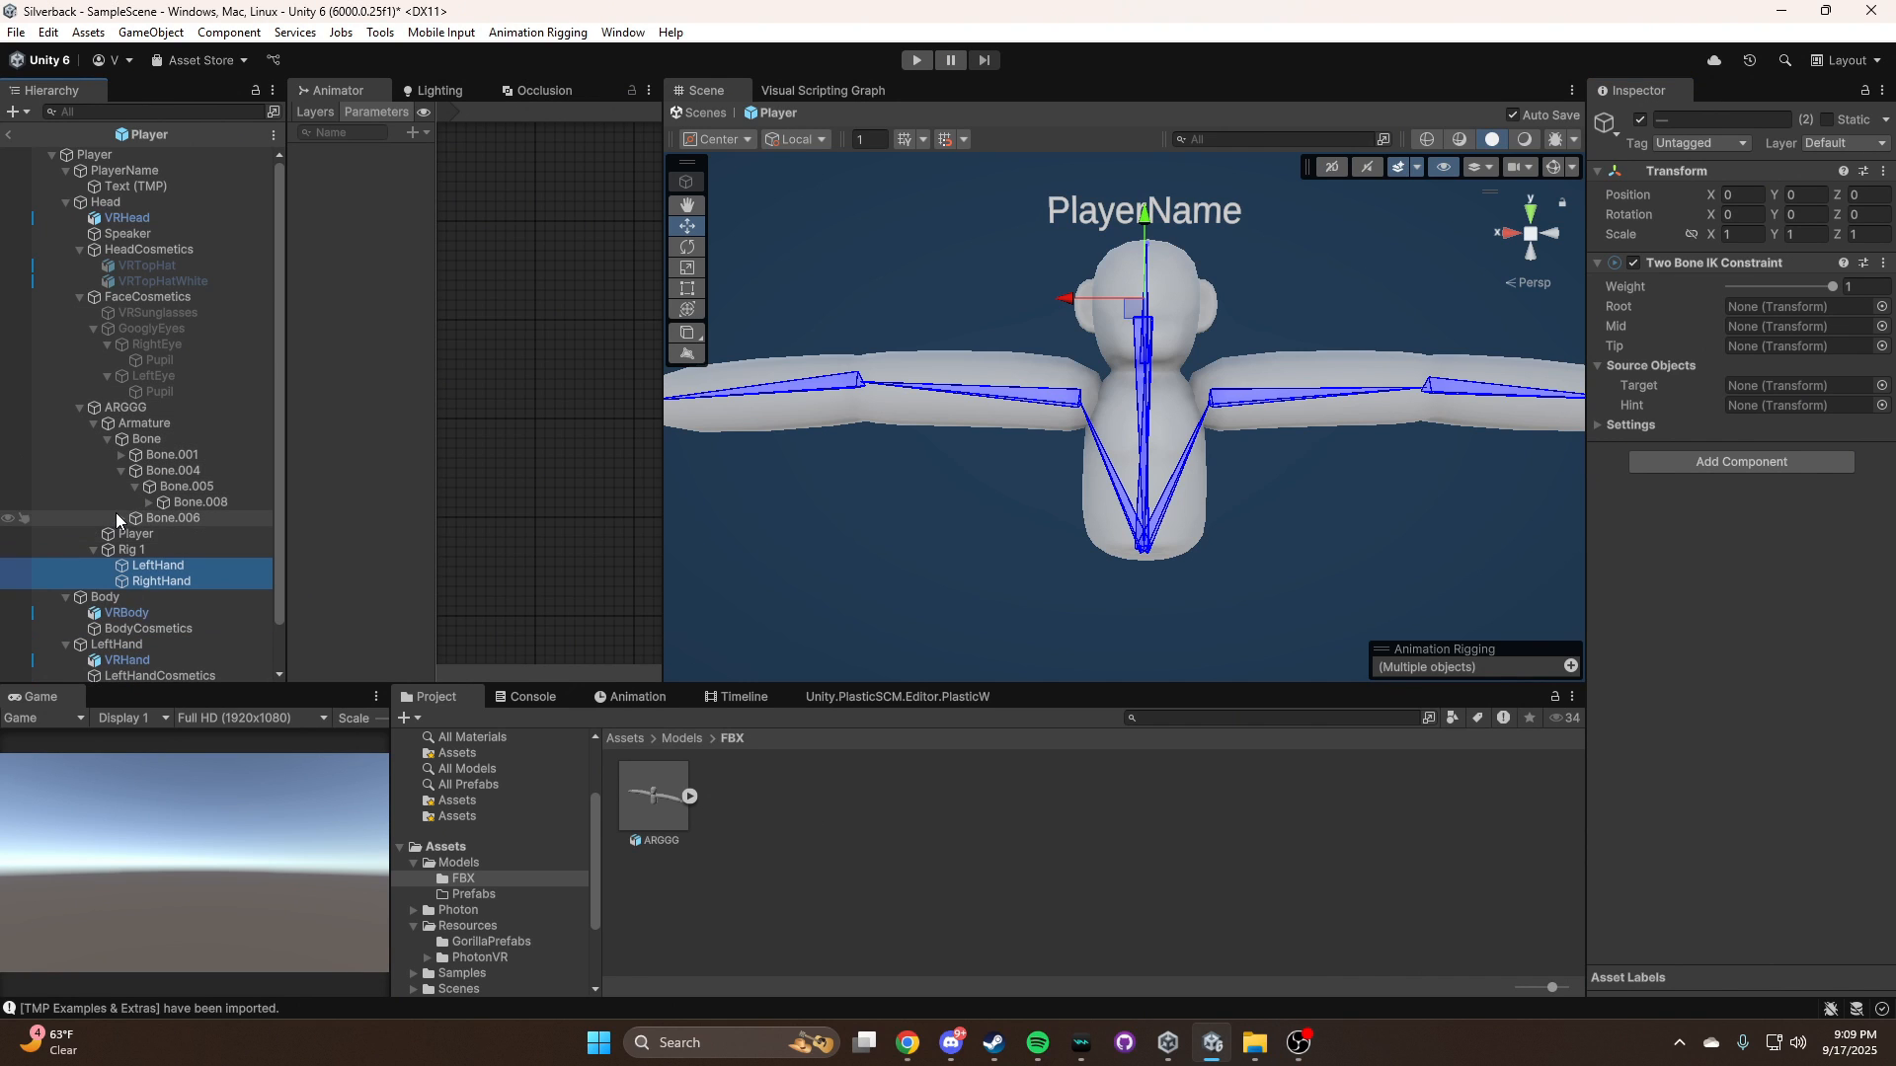
click(120, 518)
click(136, 534)
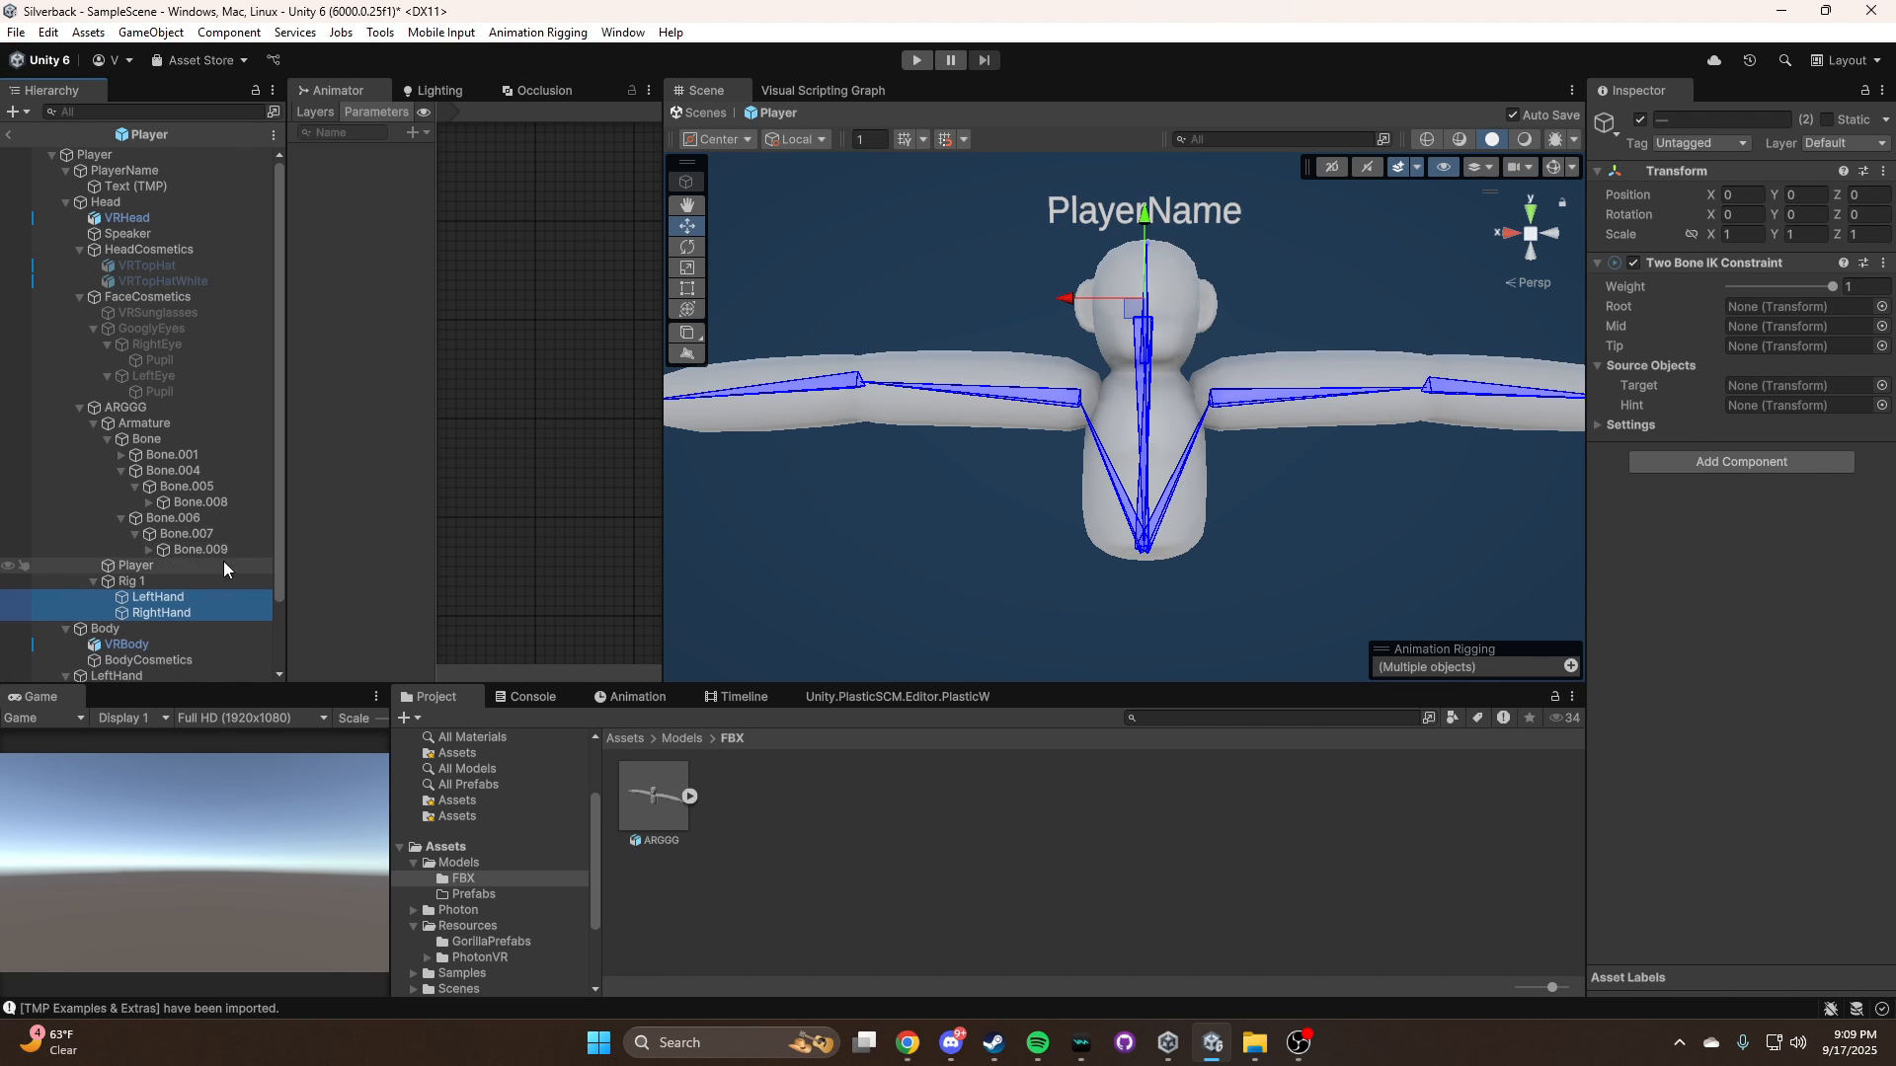
click(178, 597)
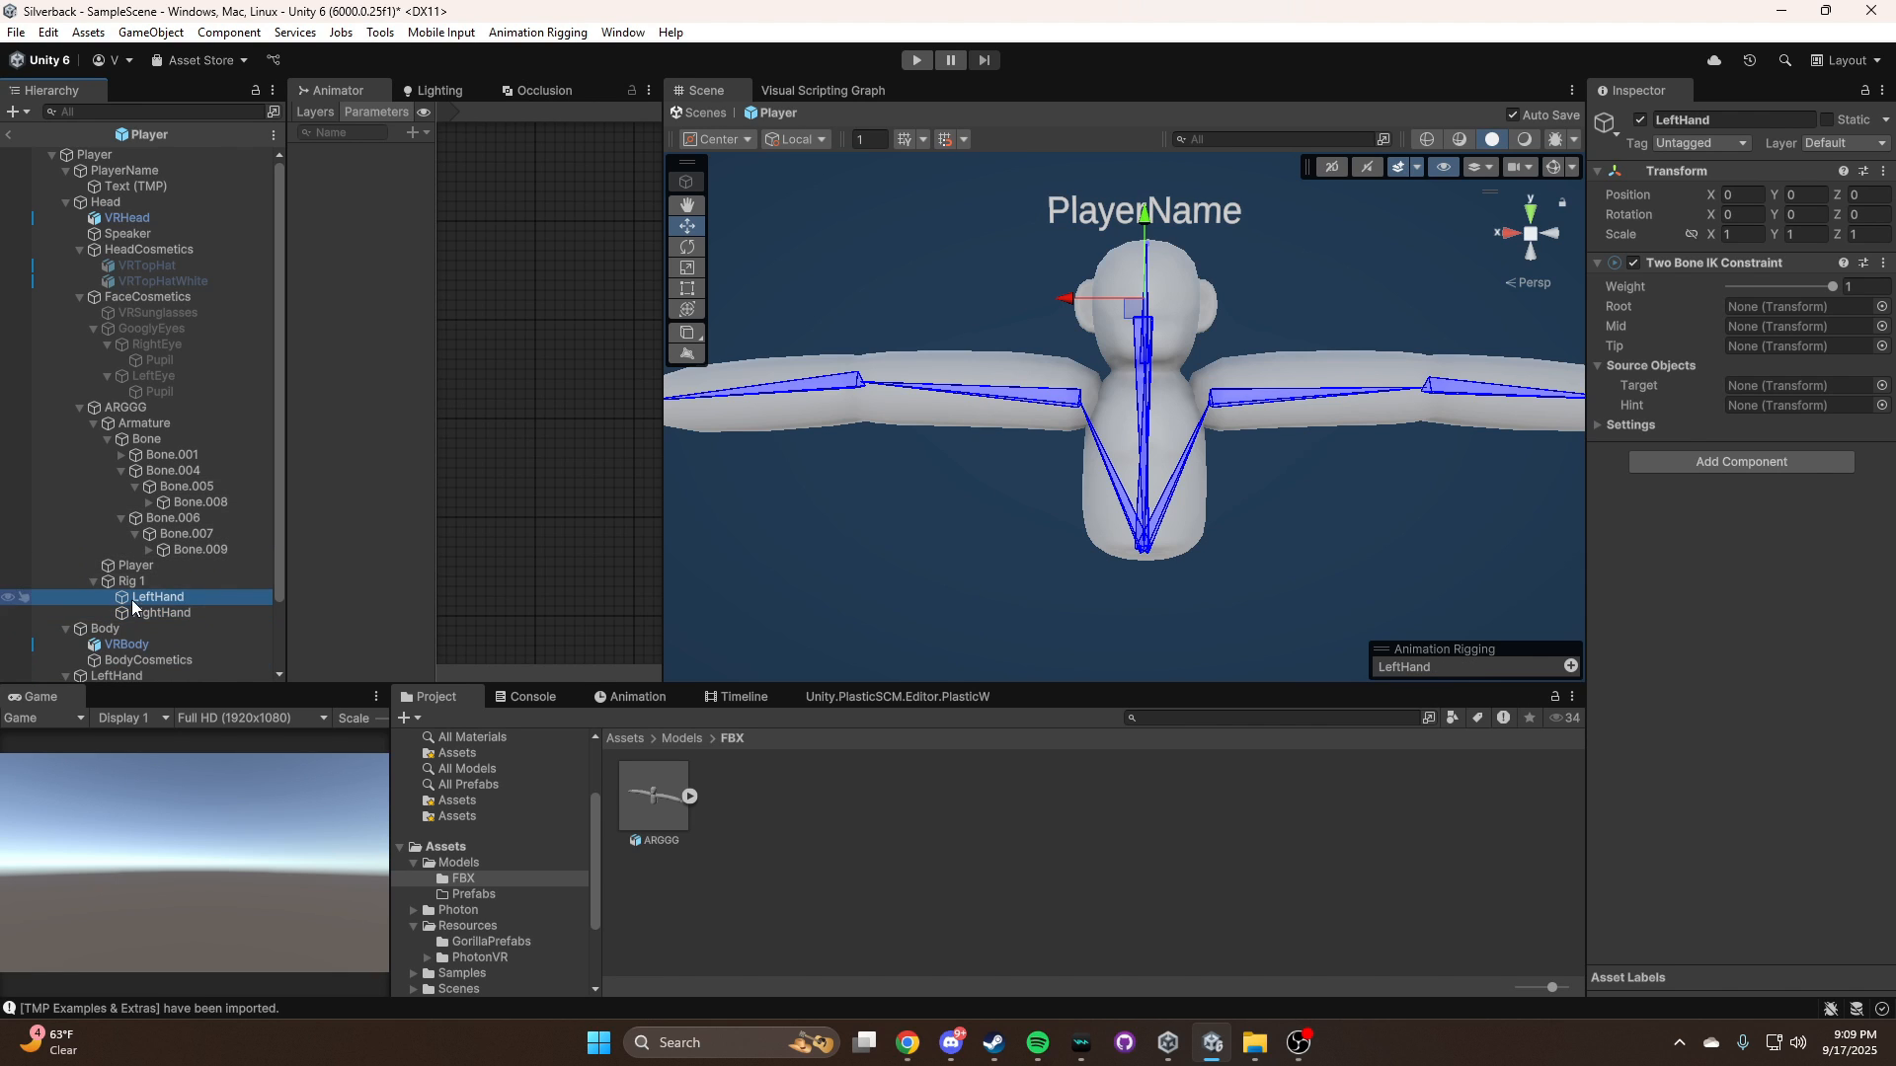
drag(169, 509, 1787, 347)
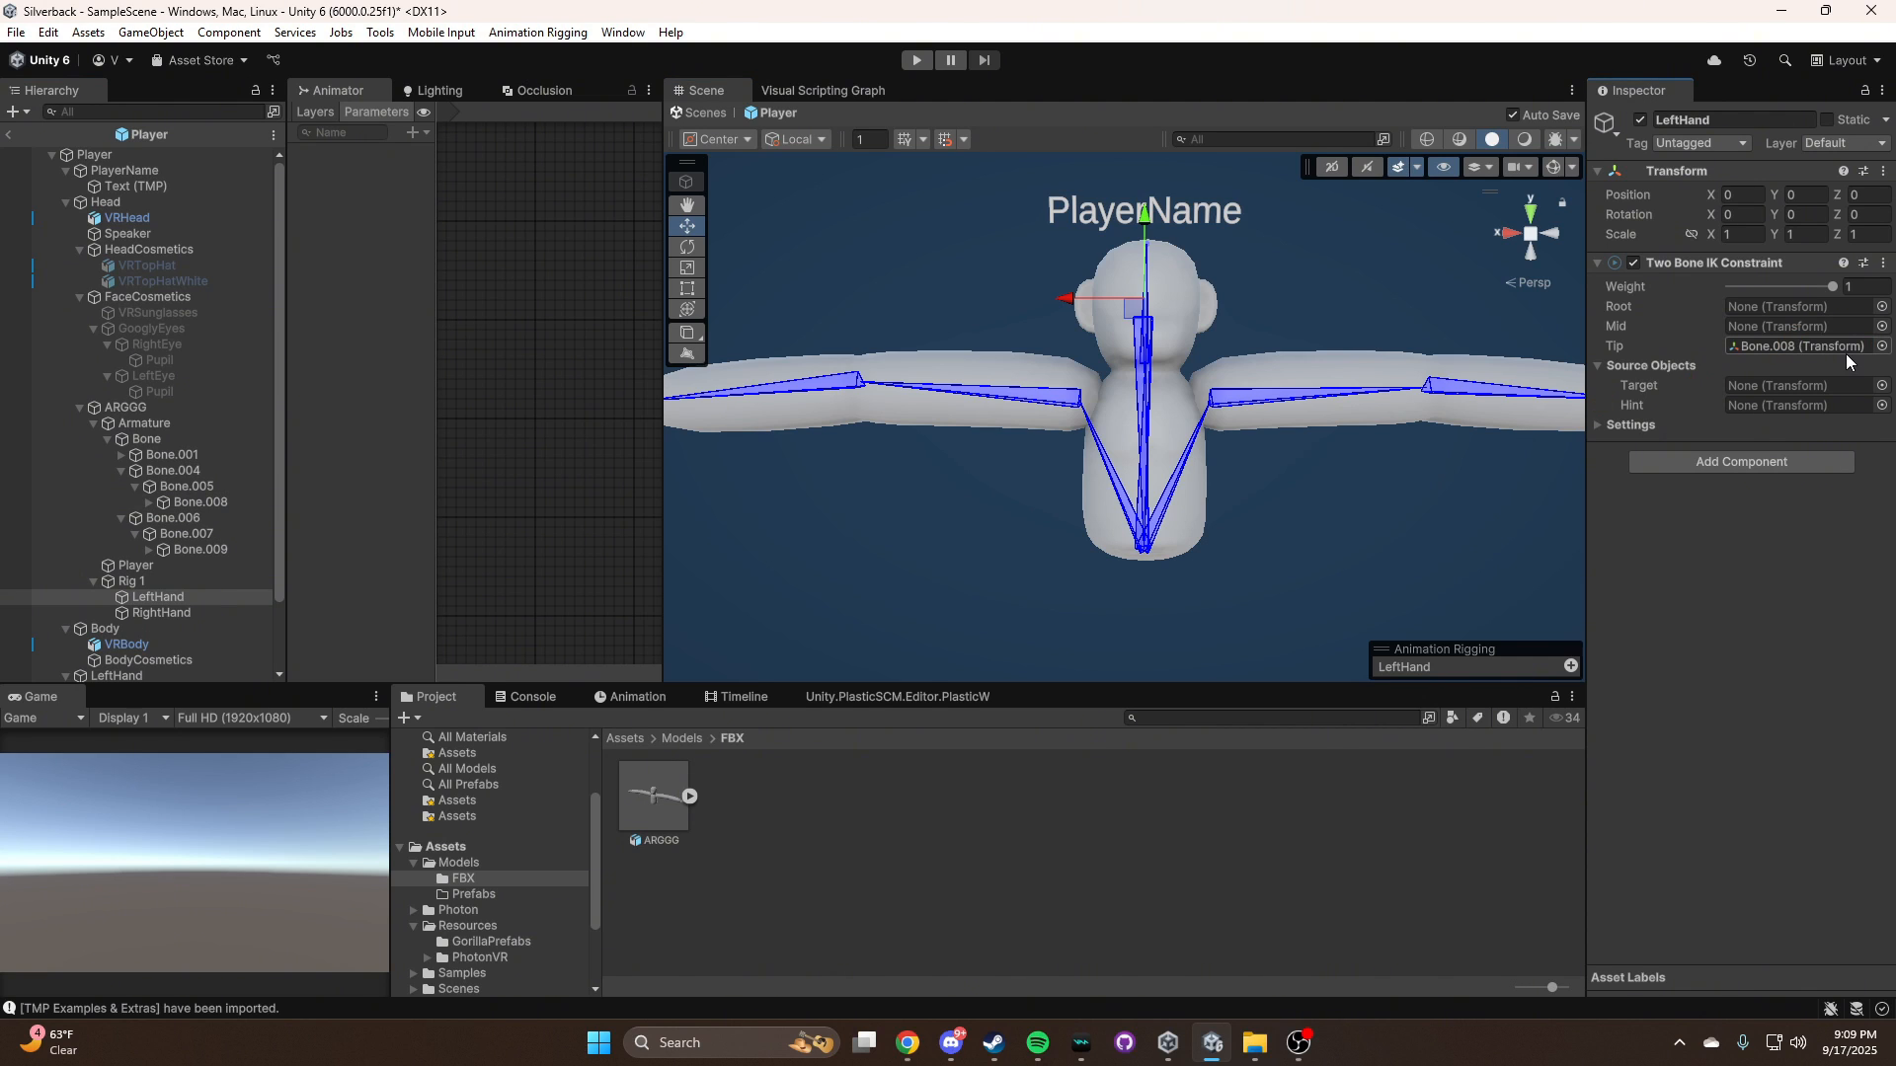
Run Auto Setup from Tip Transform on the rig LeftHand's Two Bone IK Constraint and check the effector at the hand
click(1883, 263)
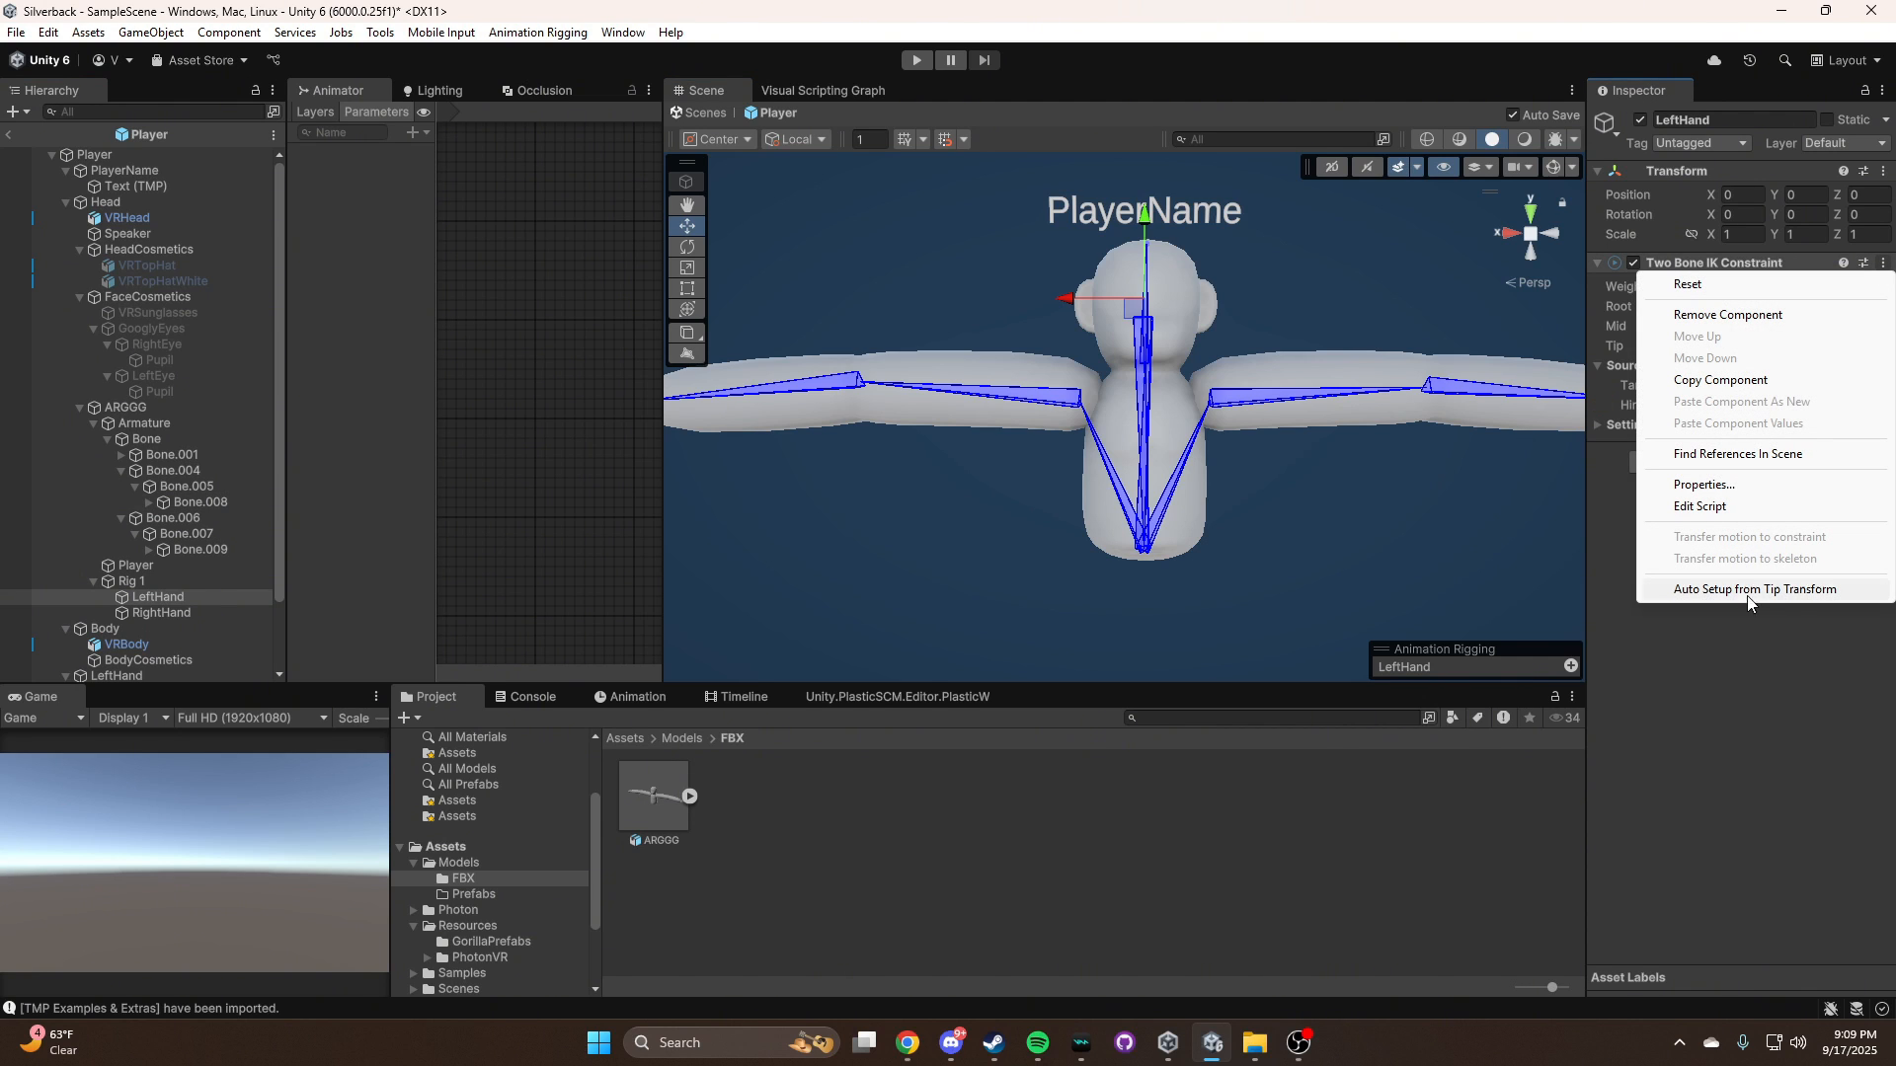
click(1795, 590)
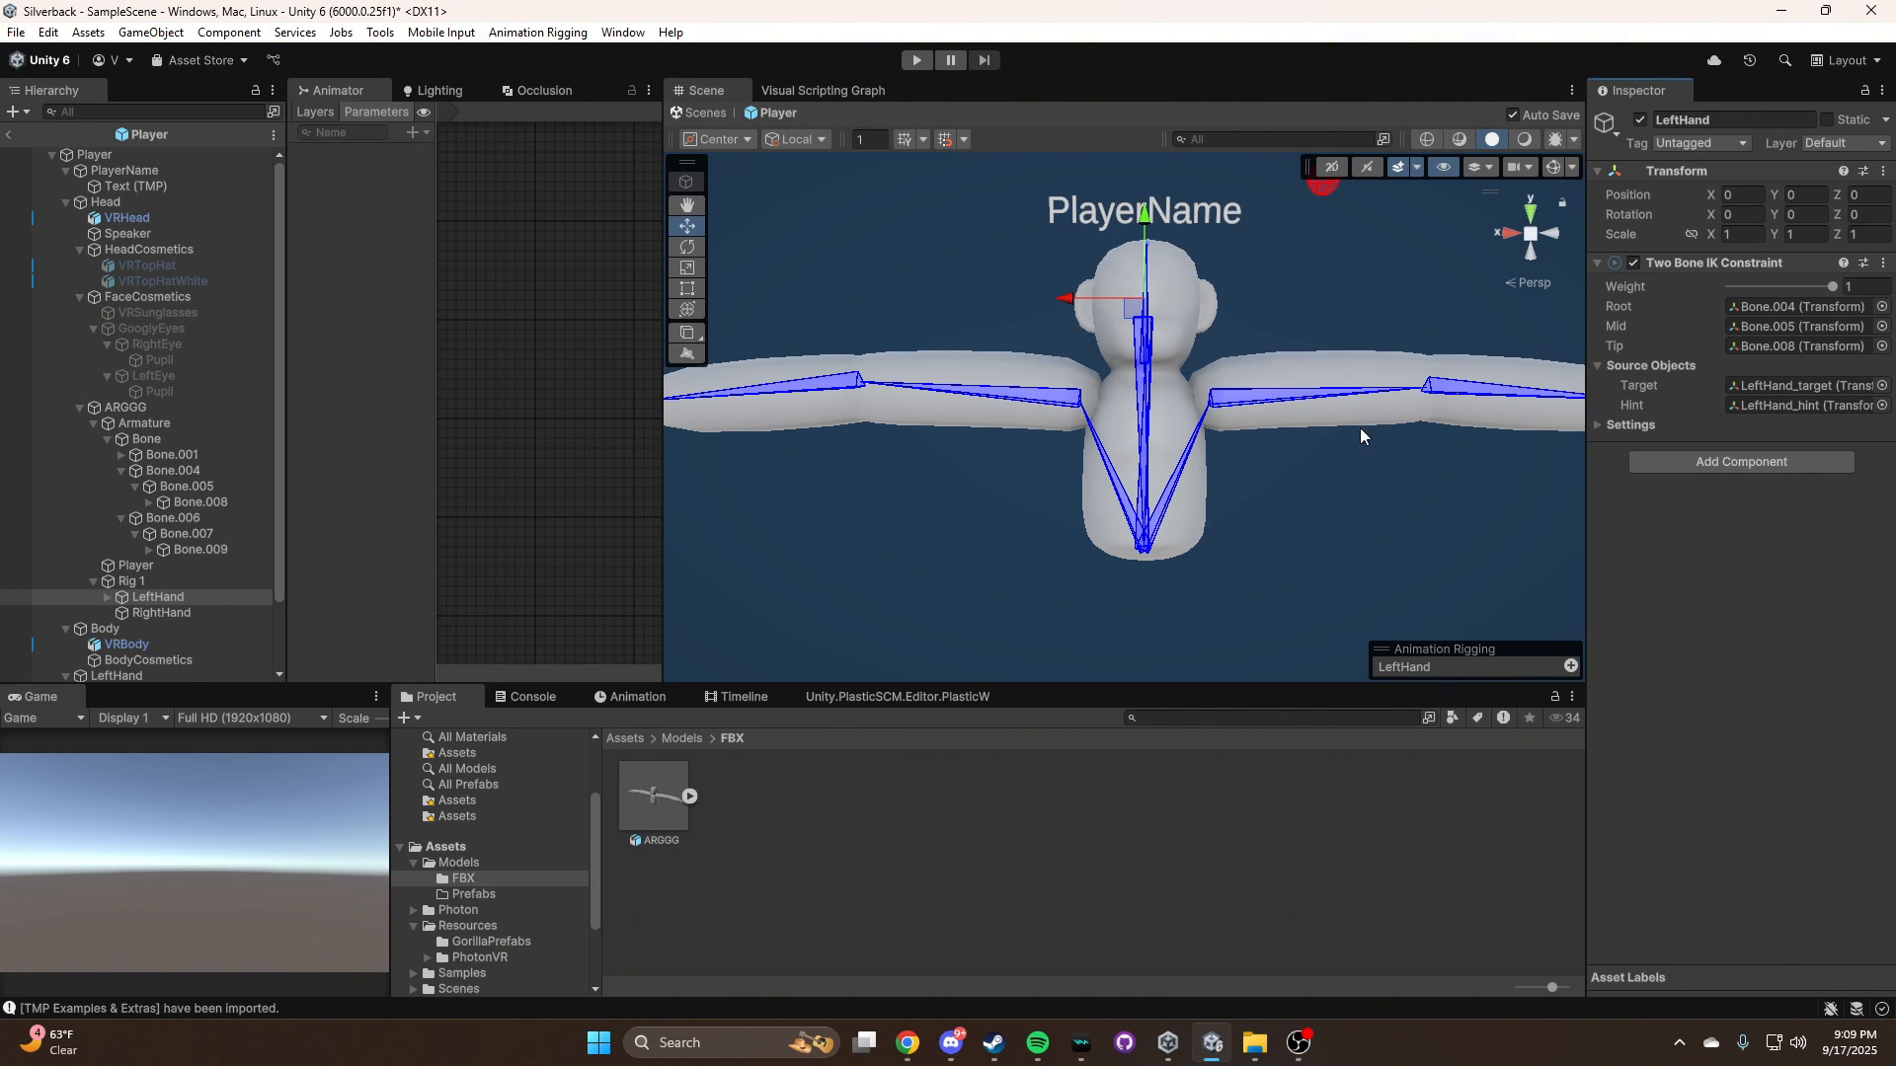
right_drag(1223, 326, 1250, 264)
right_drag(1329, 326, 1218, 434)
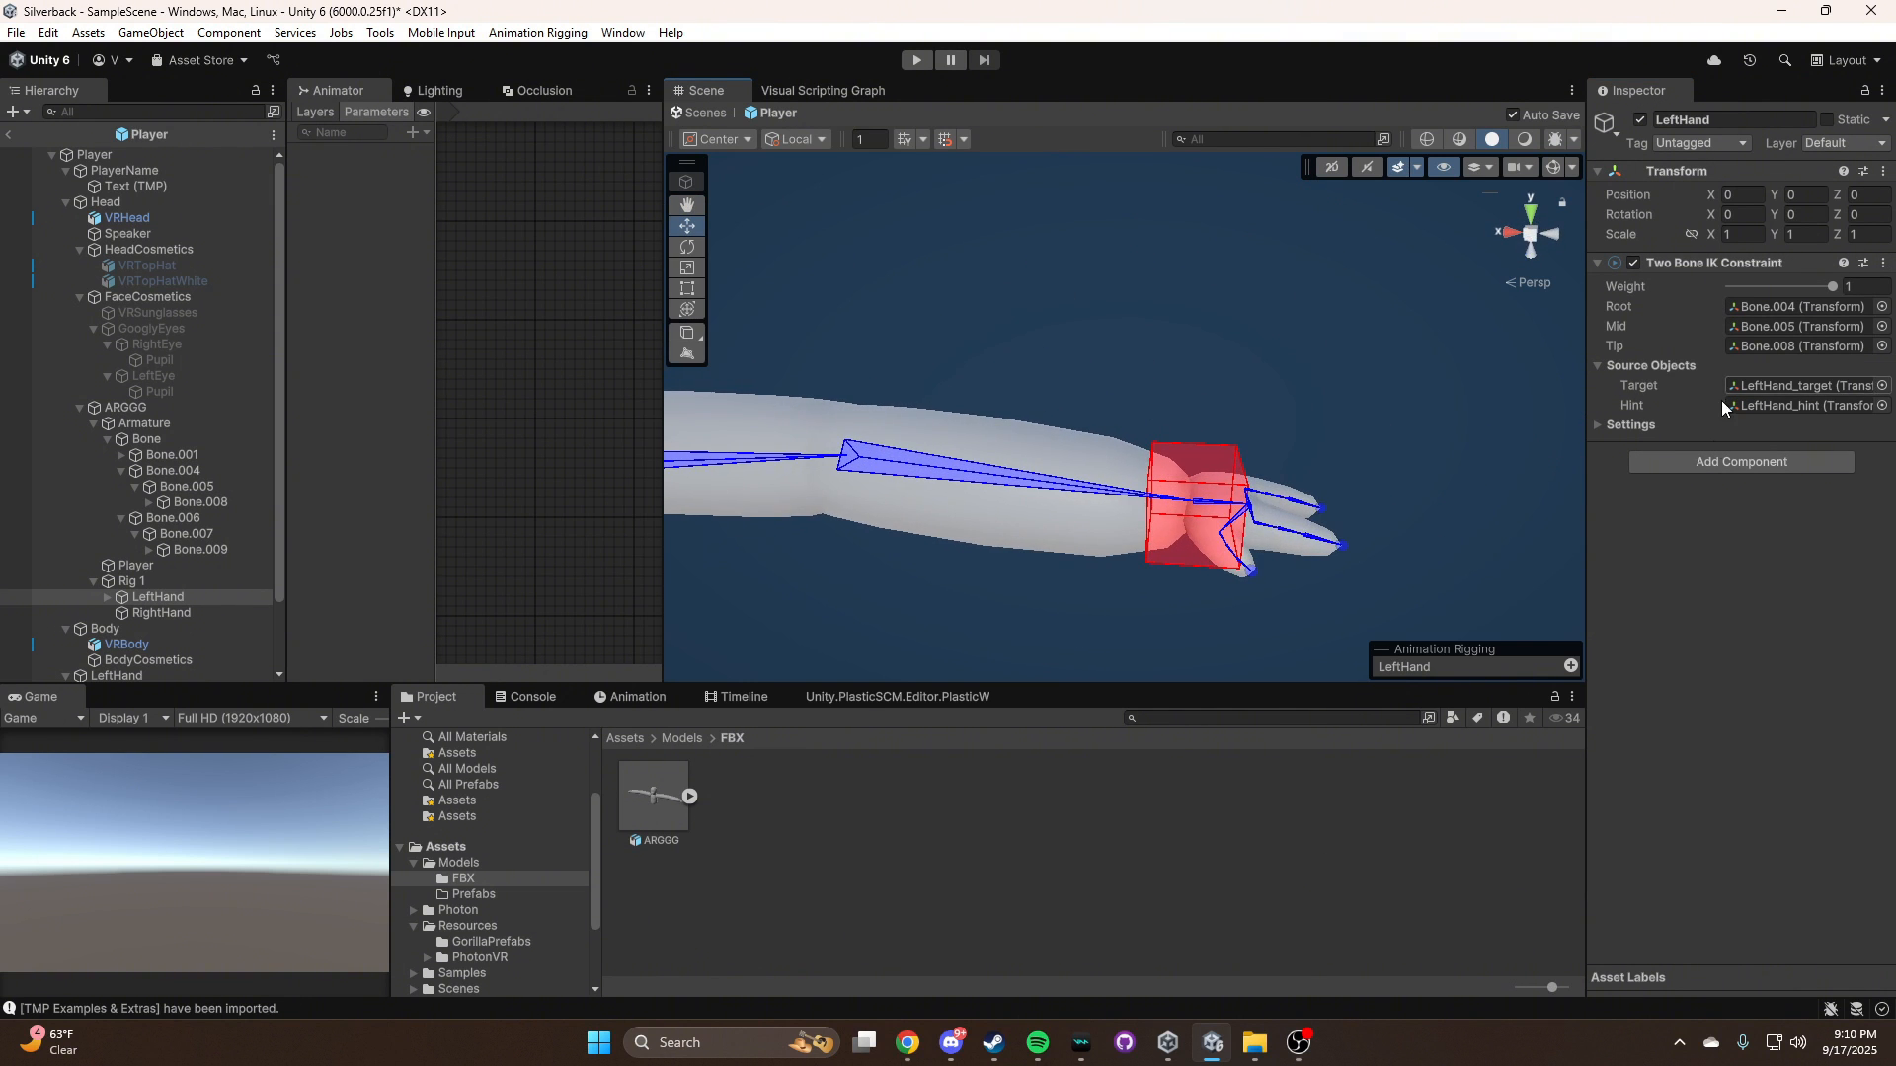
Assign Bone.009 as the Tip of the rig RightHand's Two Bone IK Constraint and run Auto Setup from Tip Transform
click(162, 612)
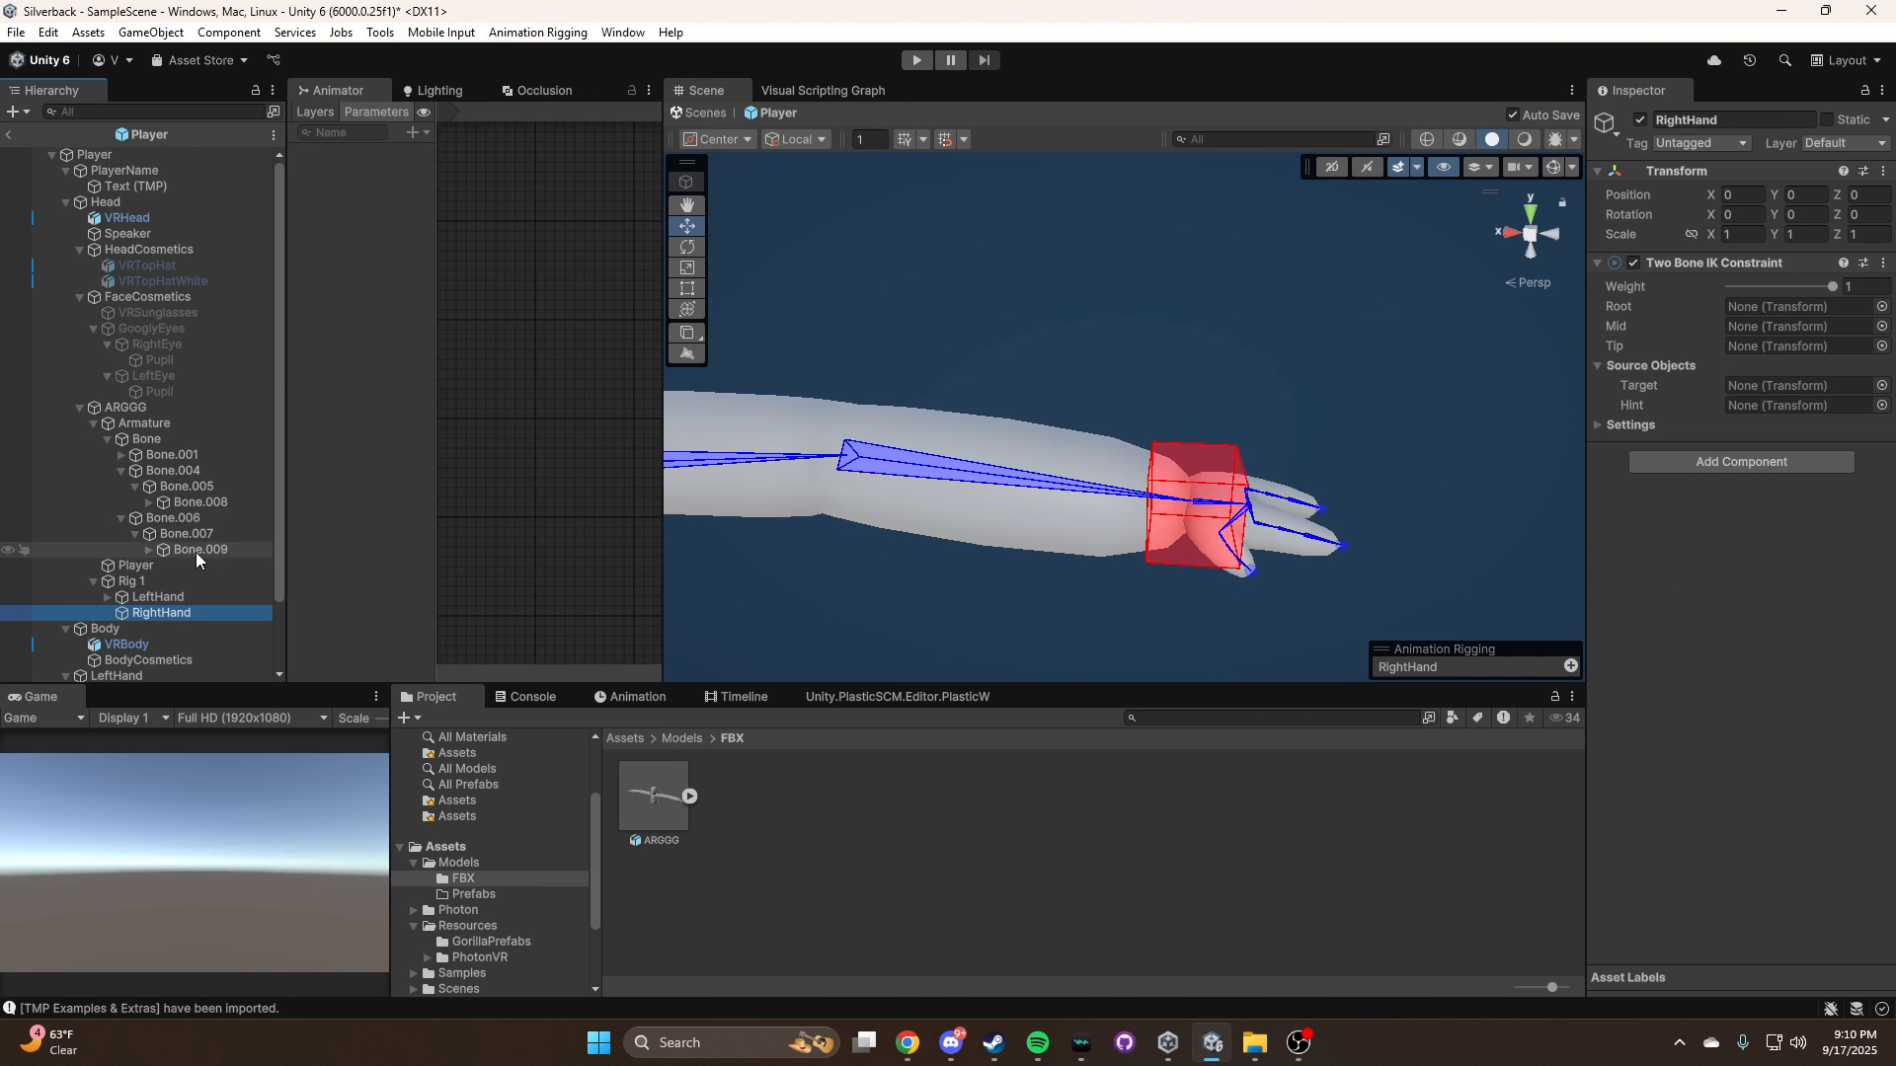
drag(179, 550, 1803, 346)
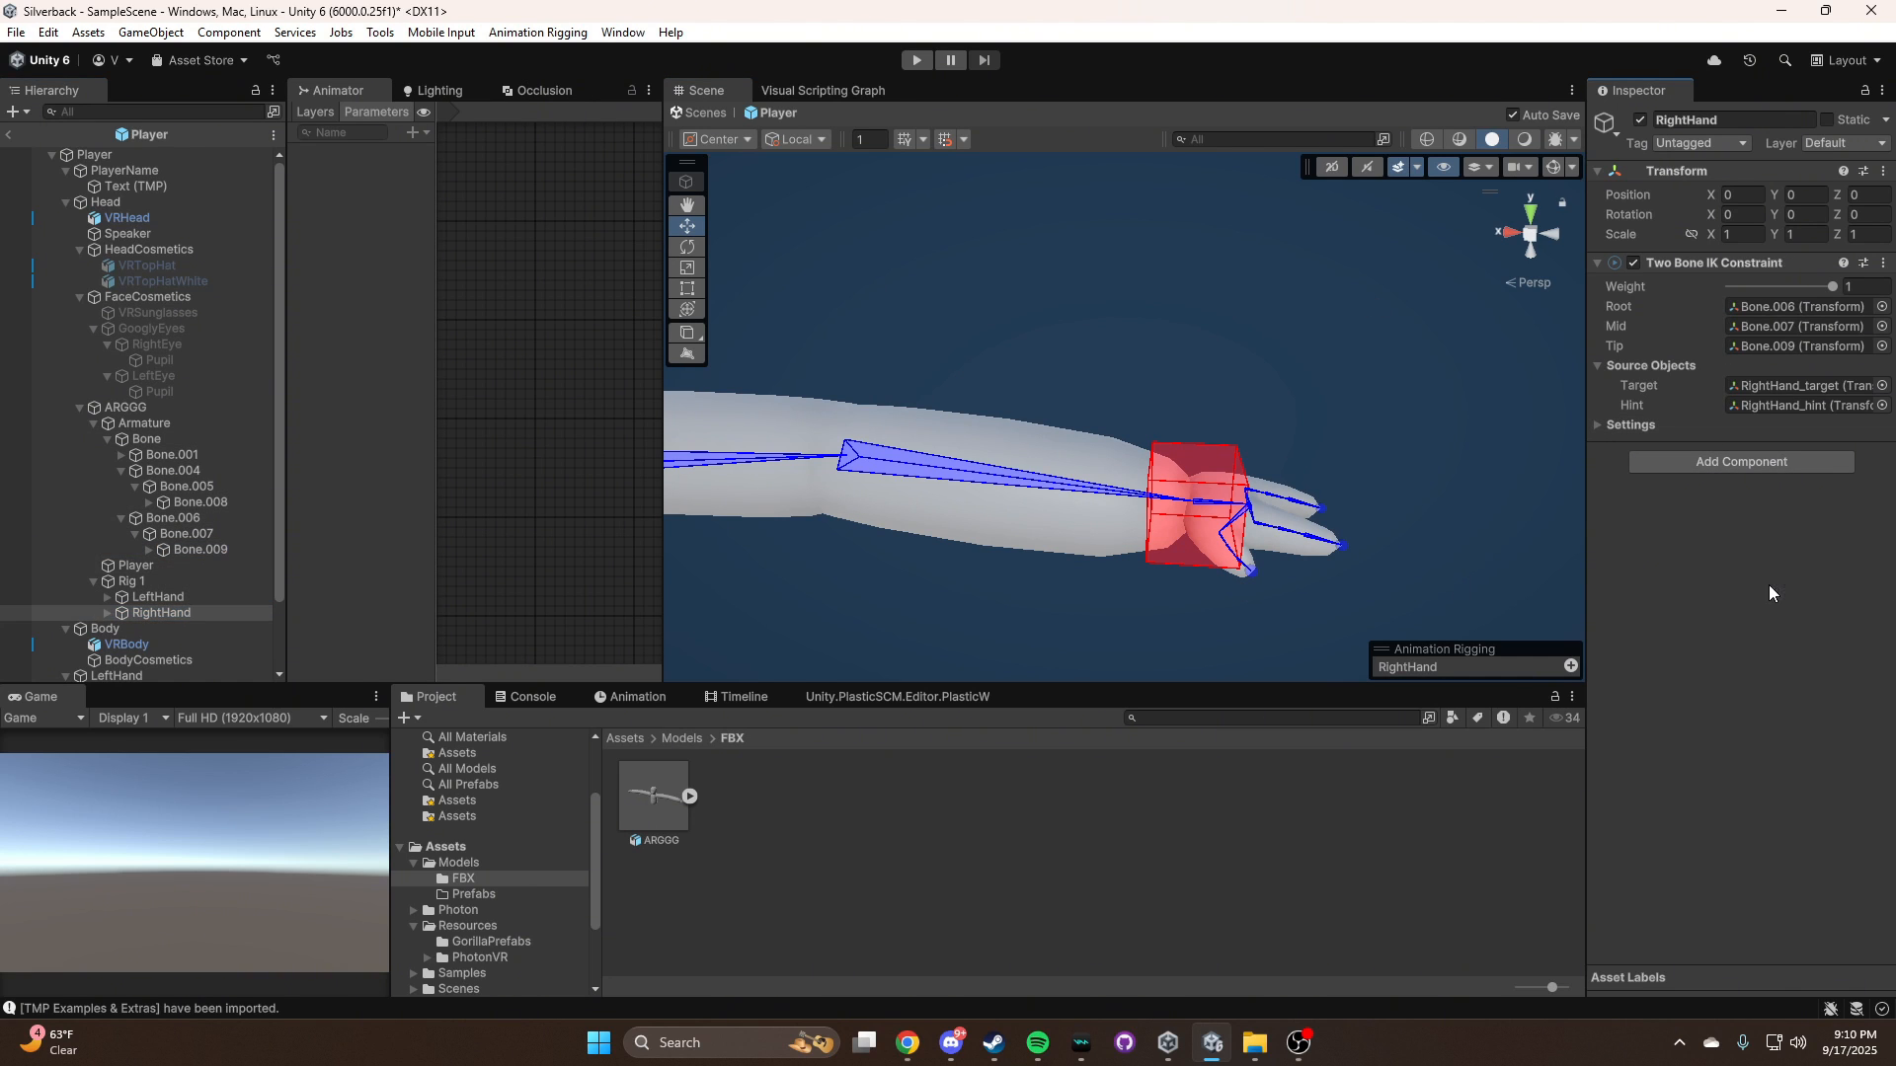
right_drag(1265, 351, 1276, 237)
middle_drag(1290, 357, 1145, 399)
right_drag(1400, 426, 871, 223)
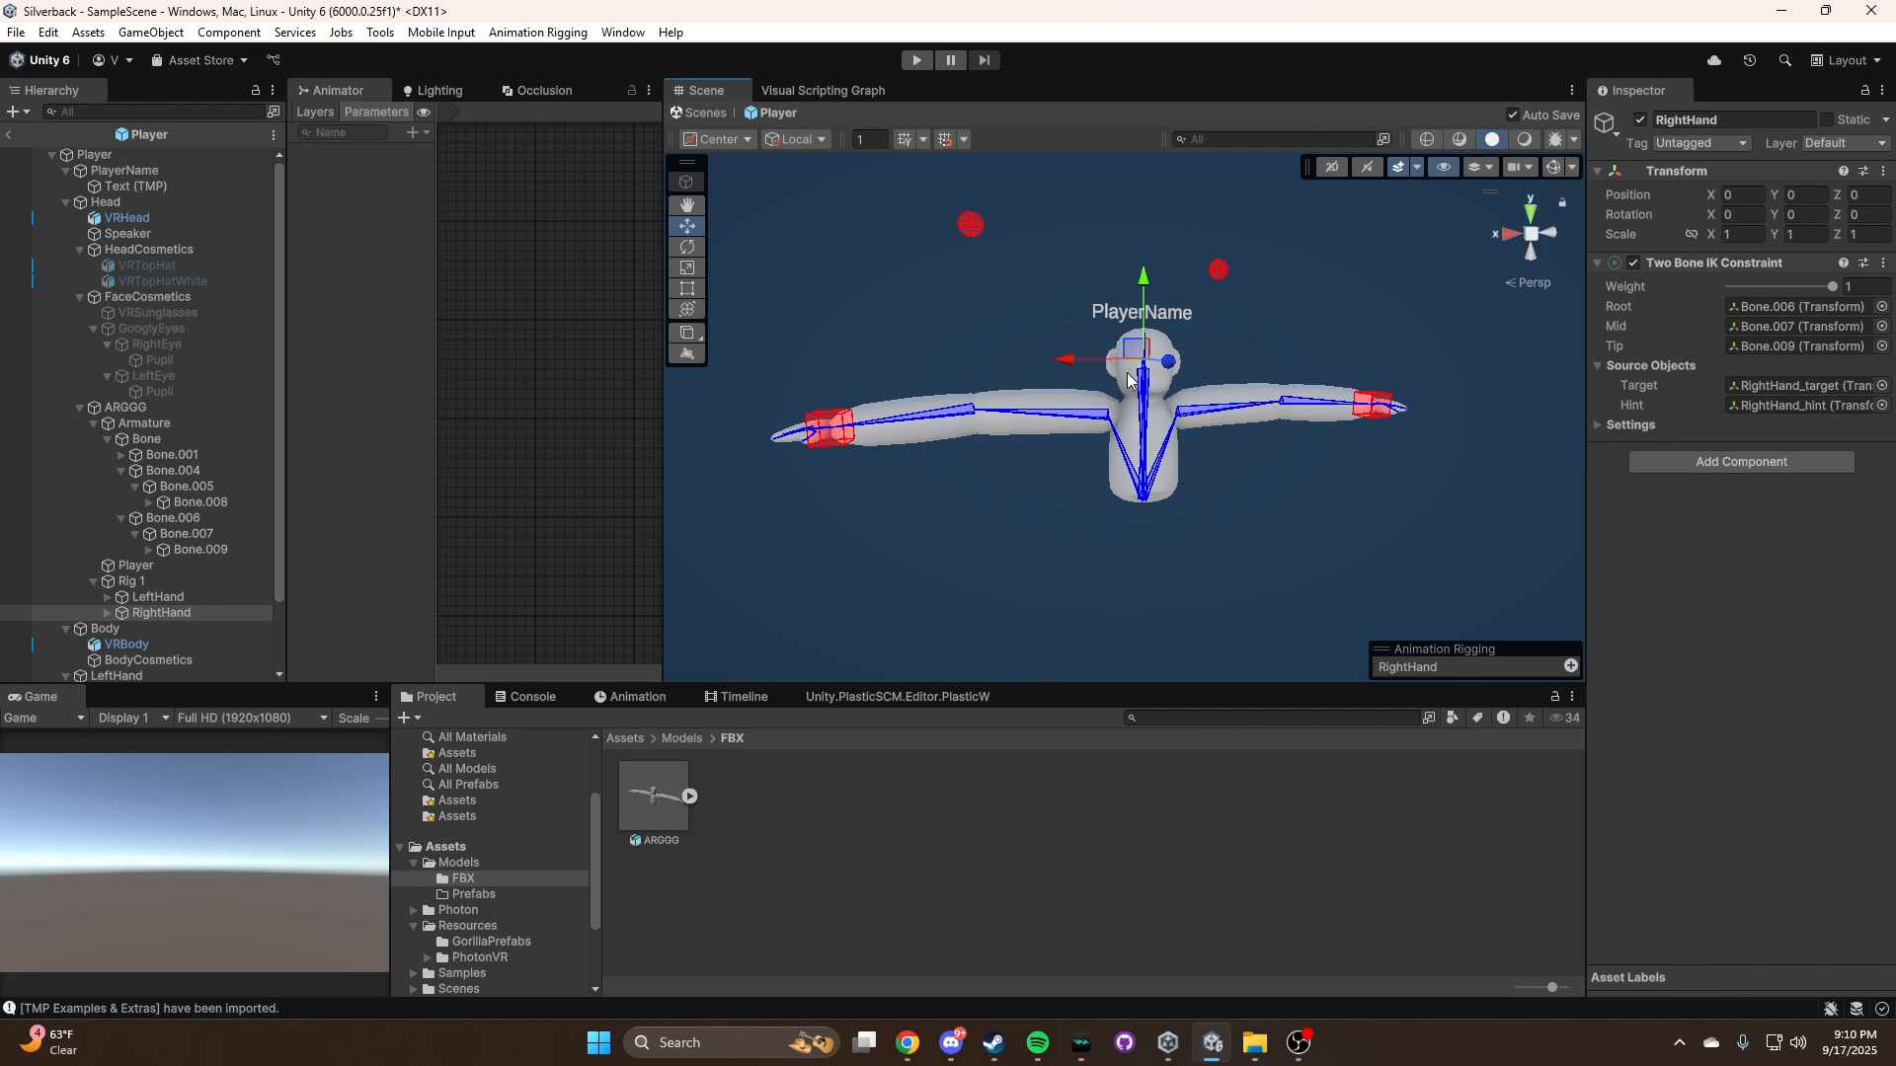
right_drag(1511, 407, 1443, 385)
right_drag(1562, 394, 1252, 467)
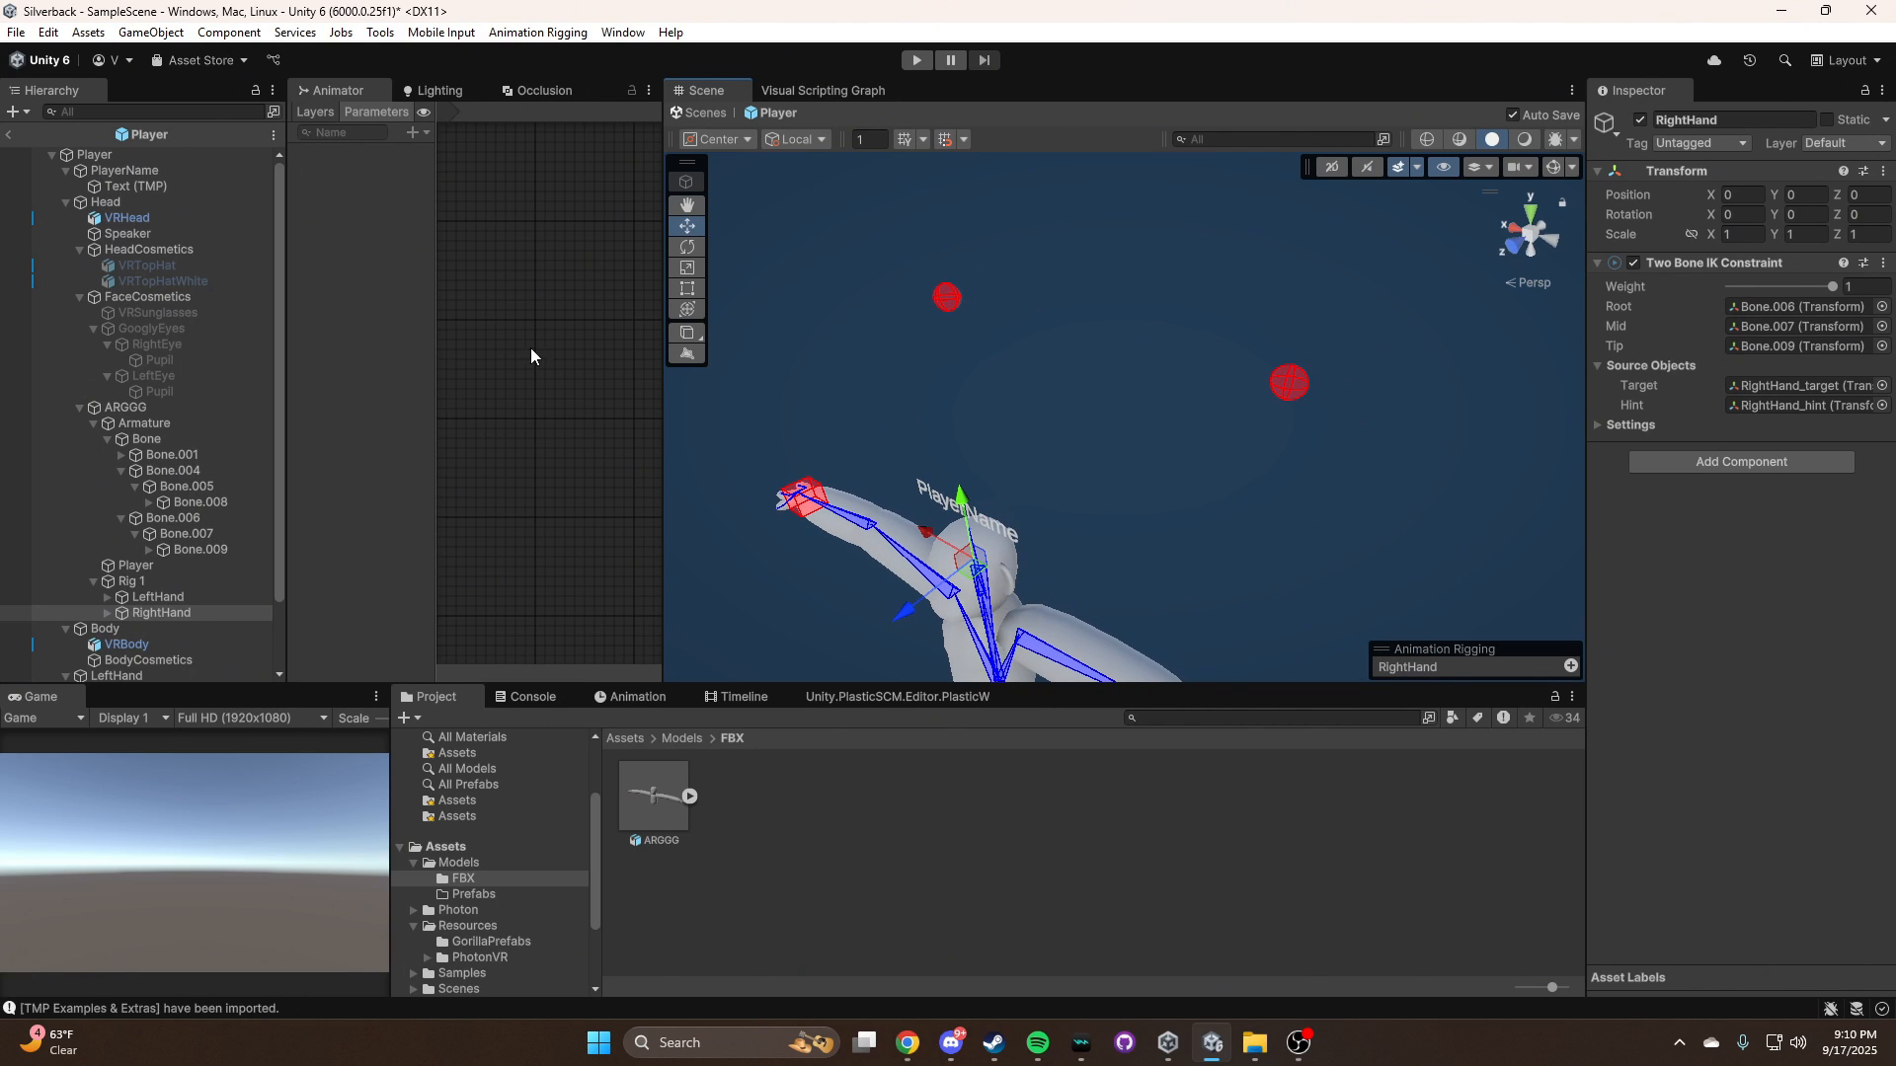
Expand LeftHand and RightHand under Rig 1 and inspect where RightHand_hint and LeftHand_hint sit in the scene
click(153, 553)
click(148, 551)
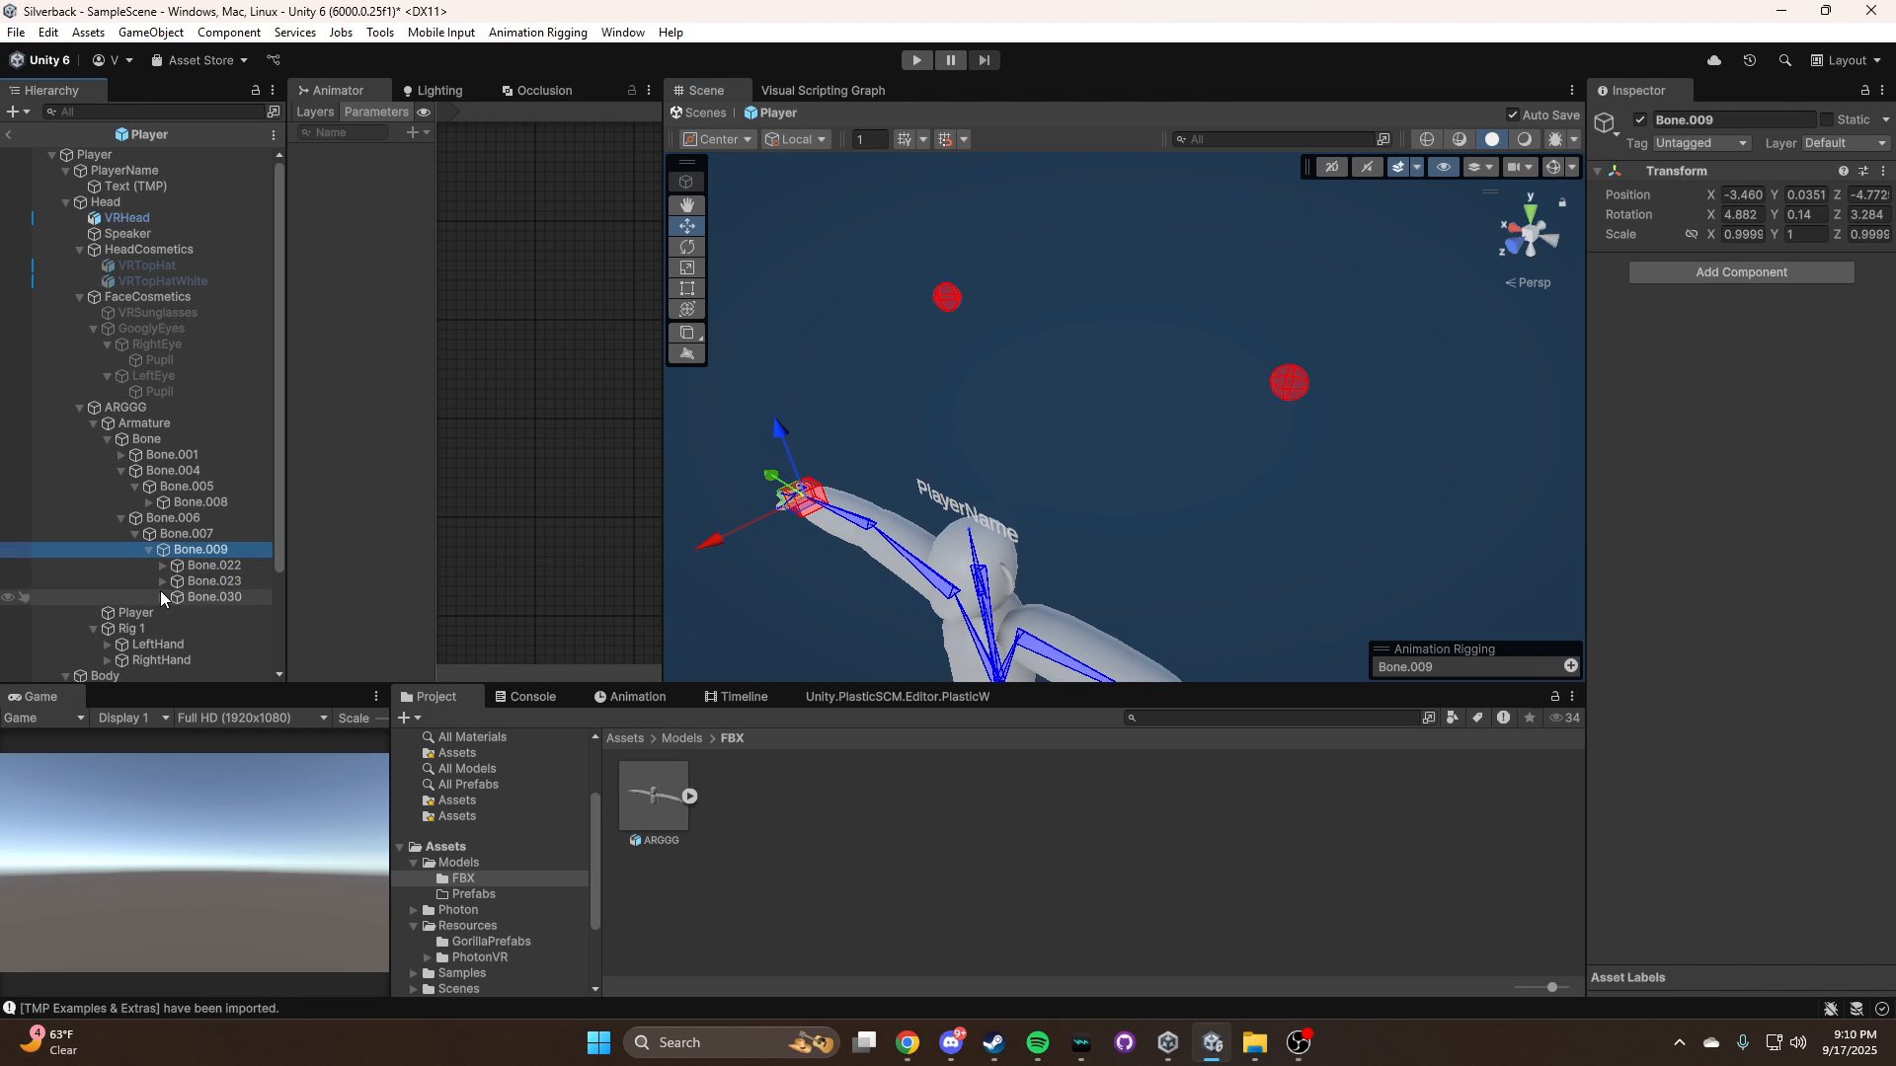
click(147, 551)
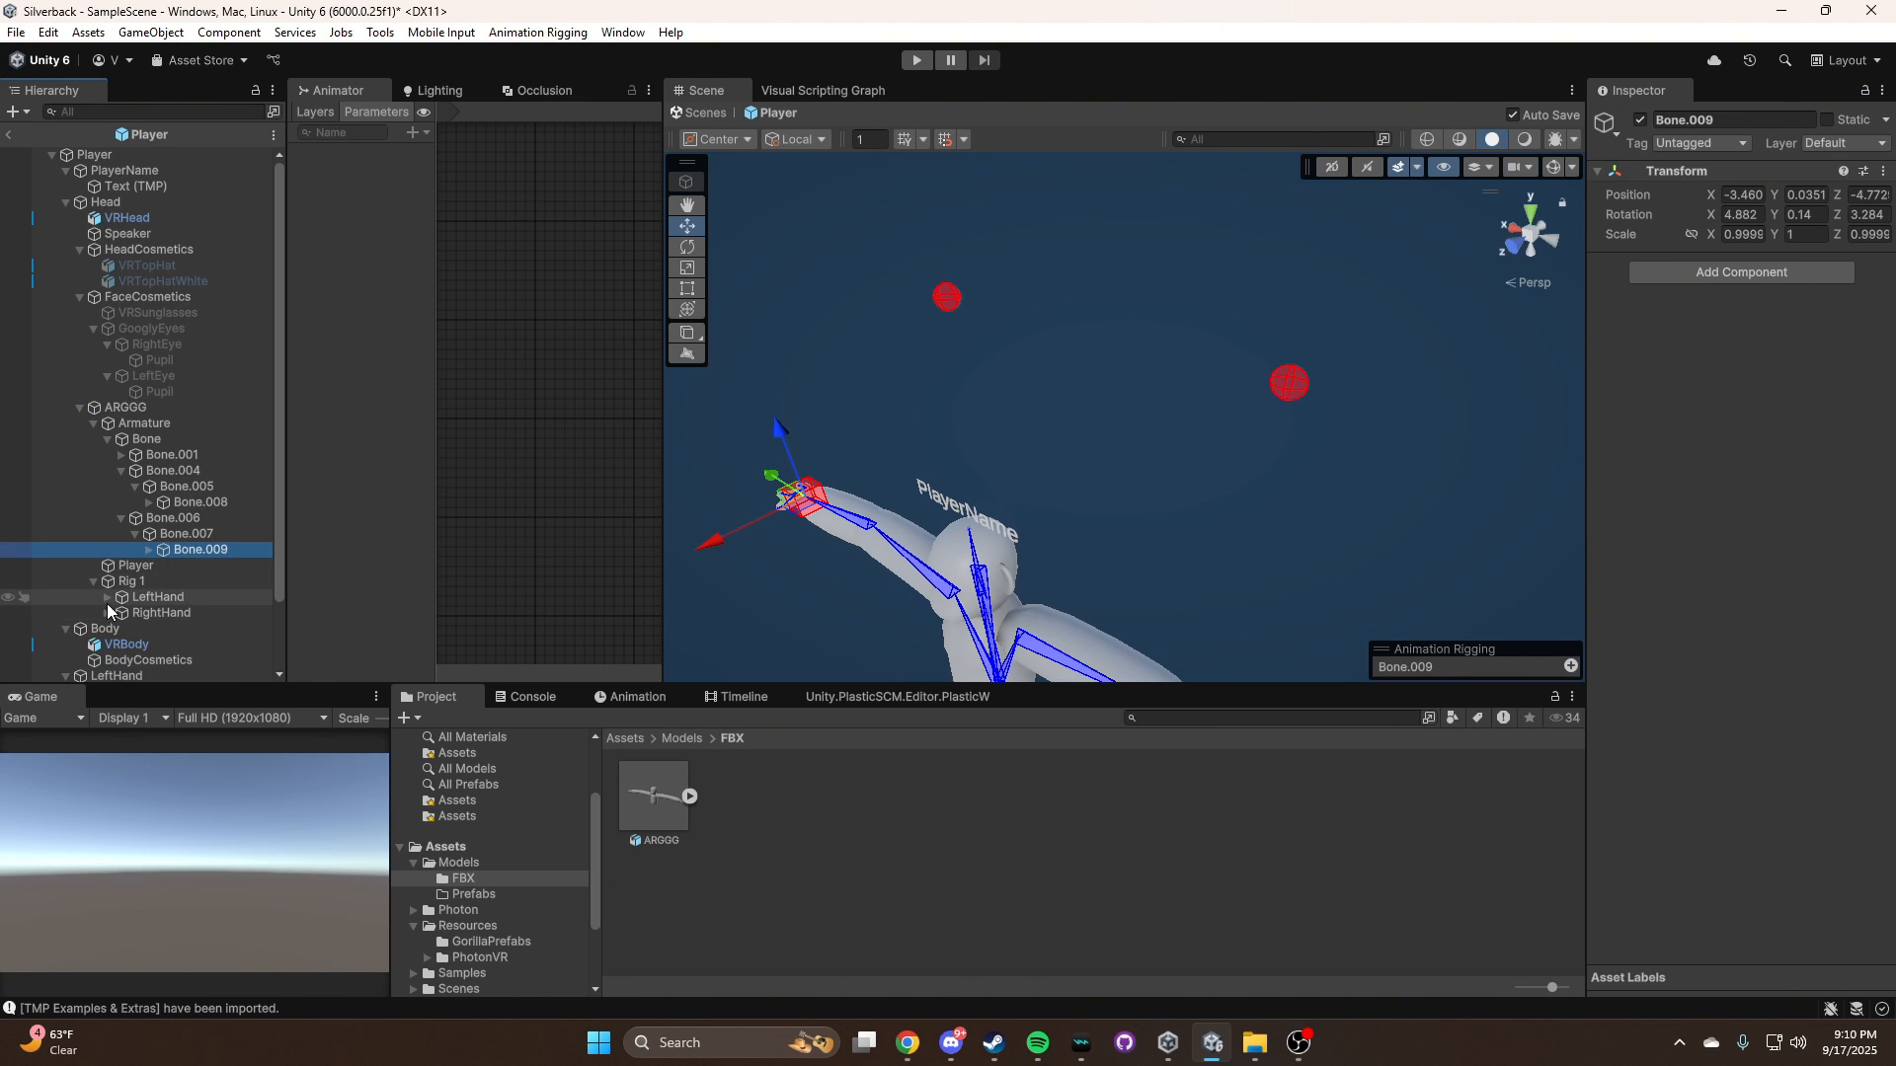
click(106, 612)
click(106, 596)
scroll(188, 582, down, 3)
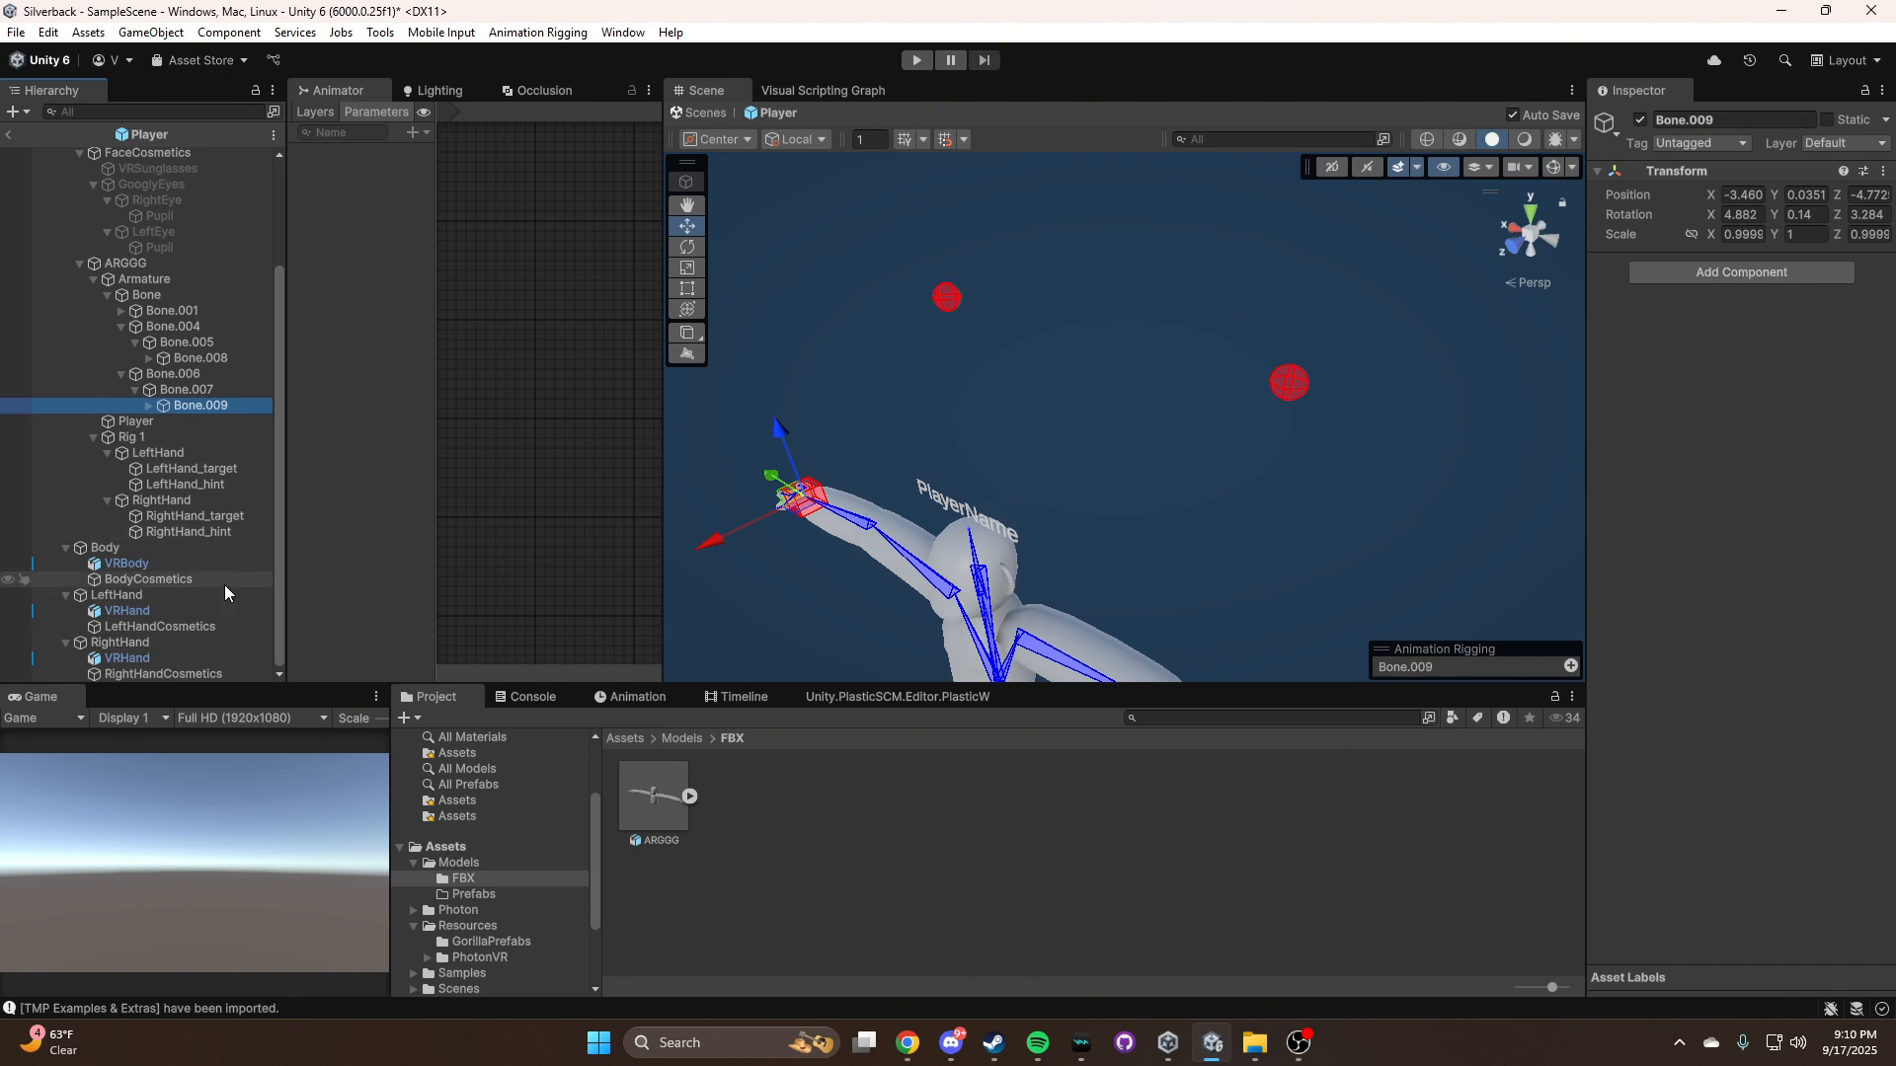
click(197, 532)
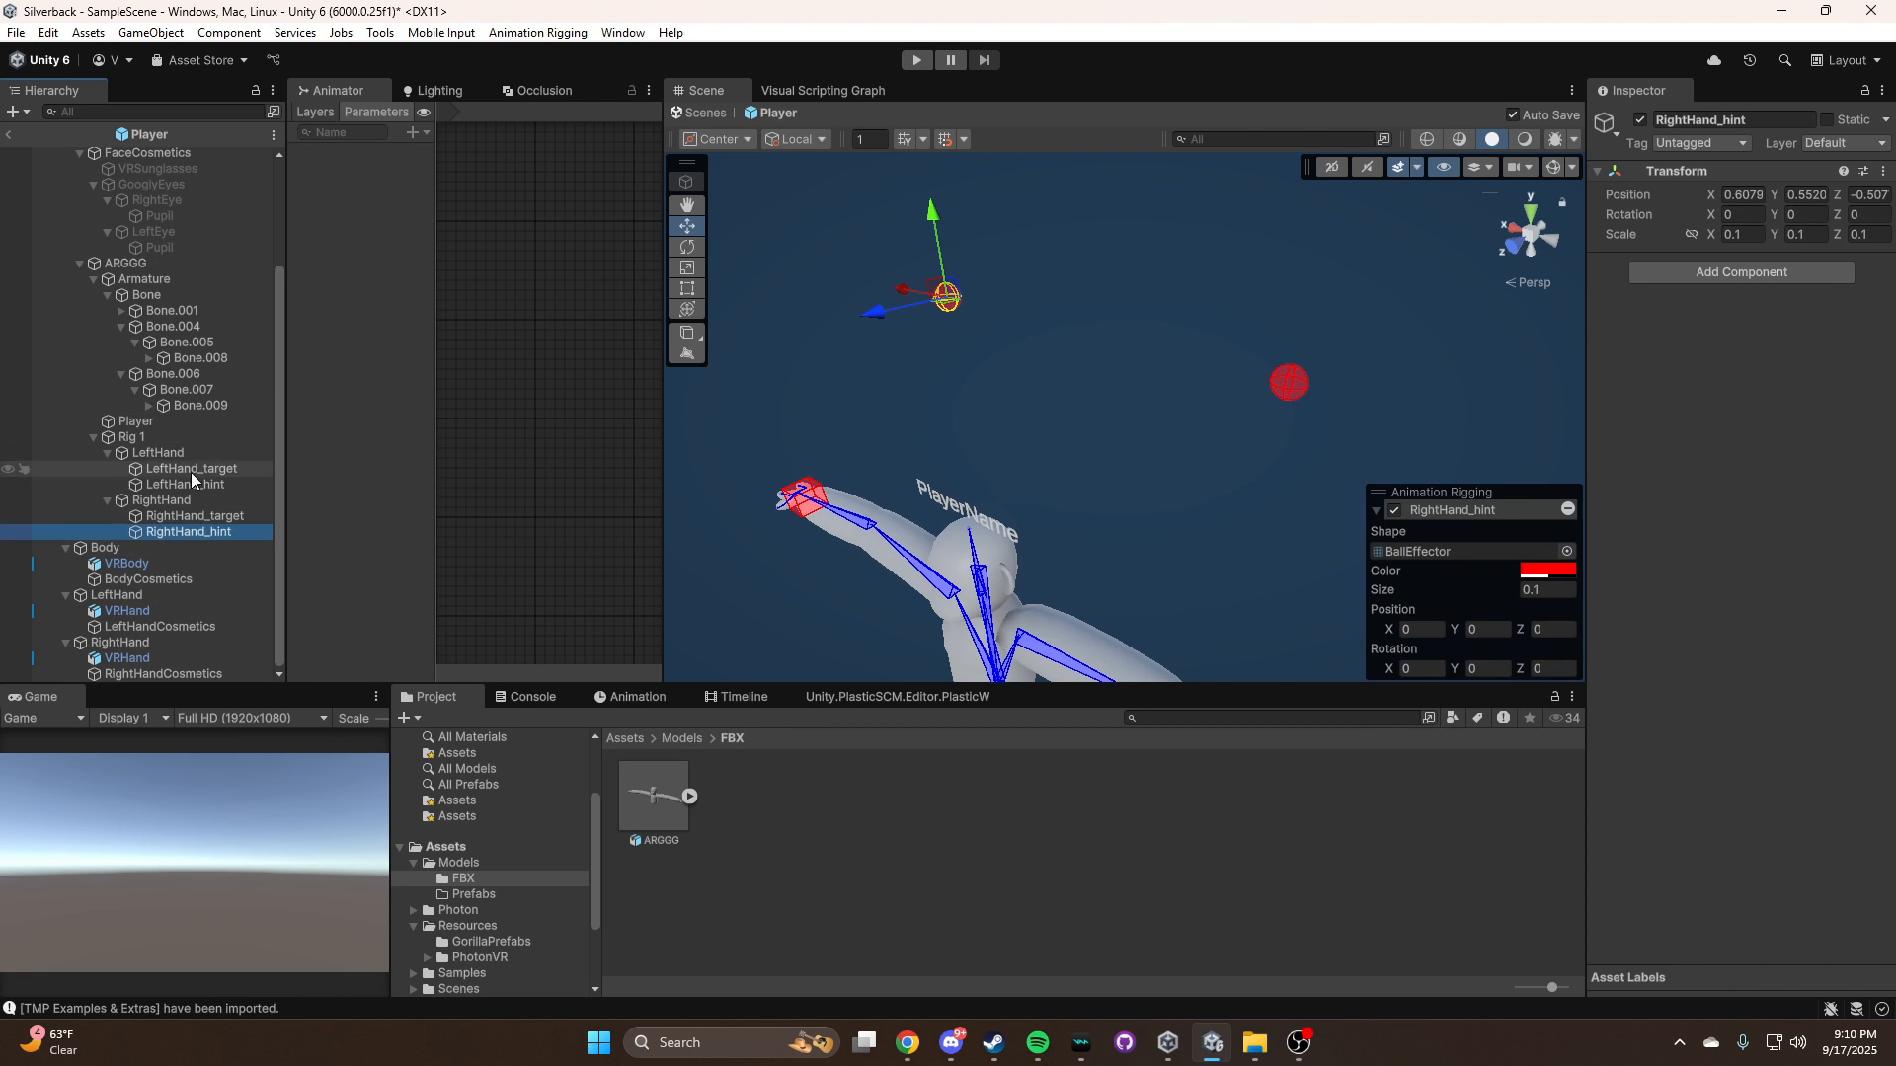
click(155, 485)
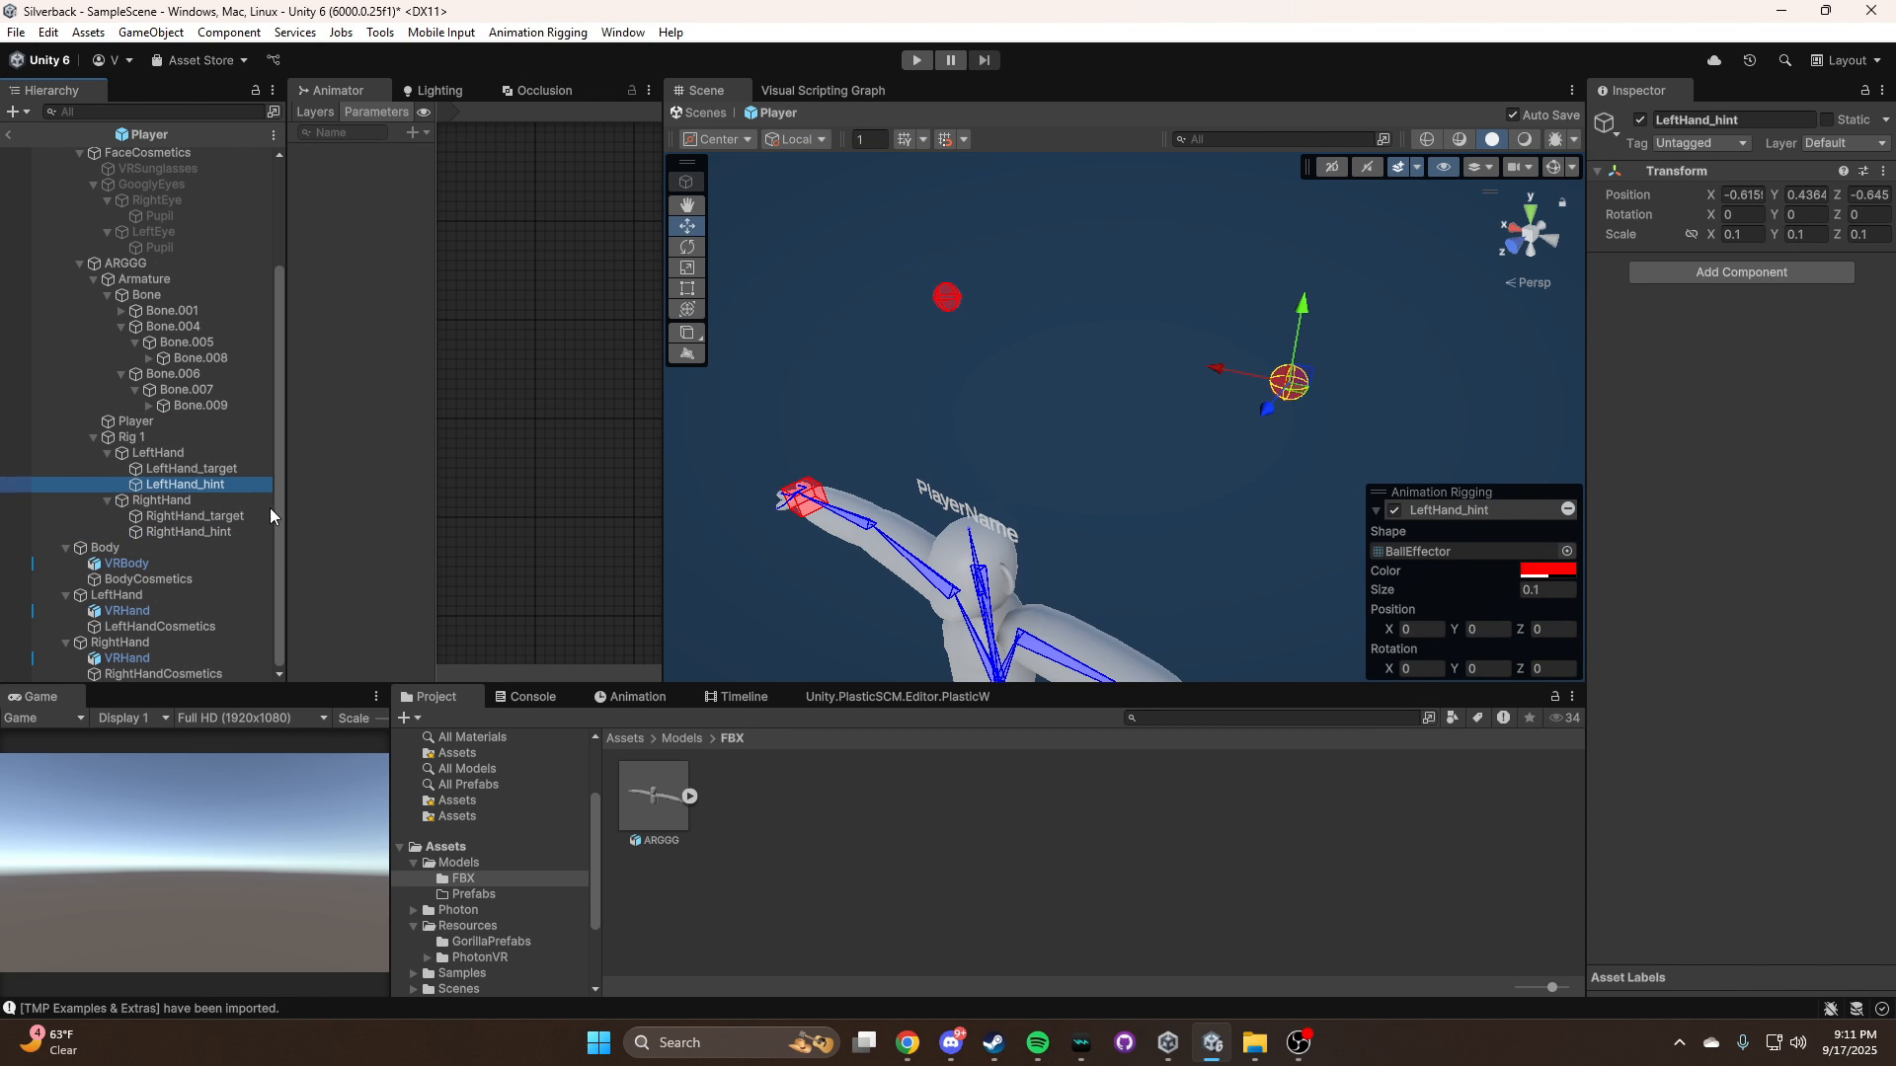
Show the scene grid and move LeftHand_hint away from the body to about X -0.962, Z -1.959
right_drag(1128, 489, 860, 538)
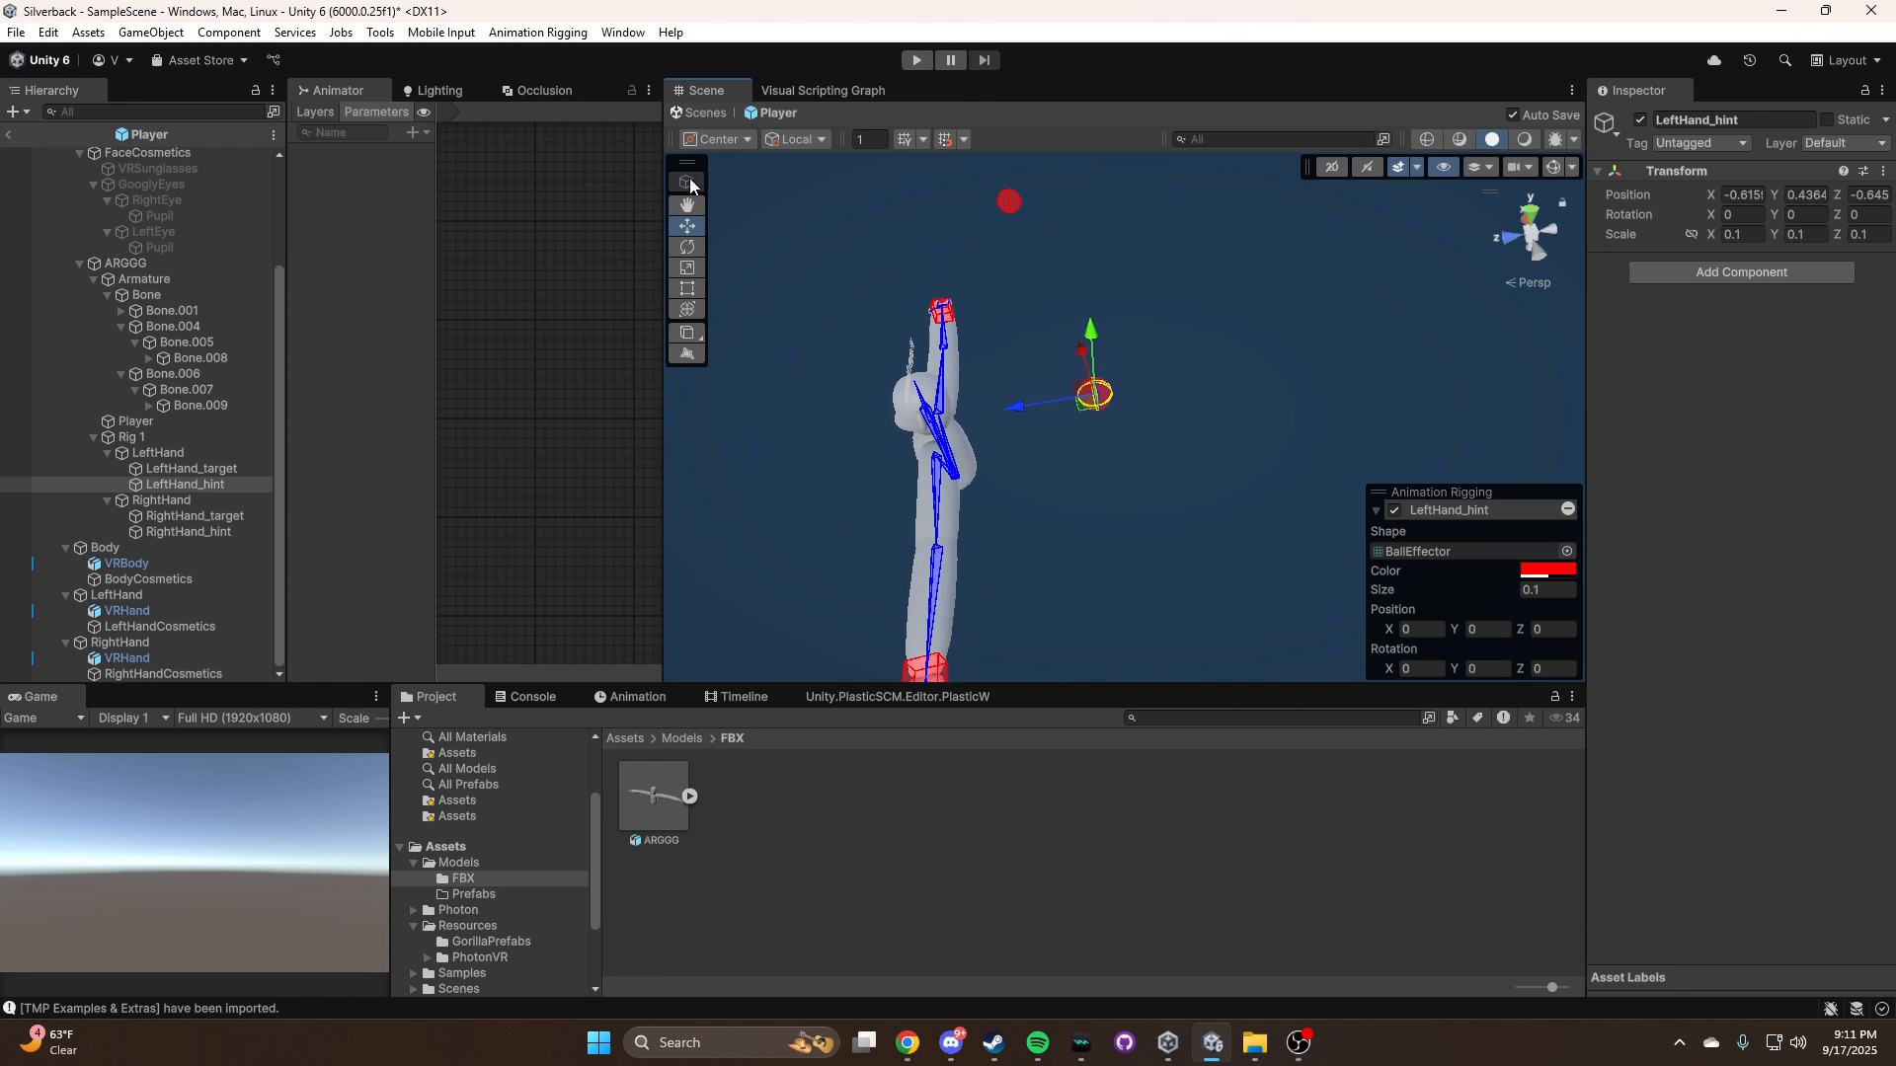
click(904, 139)
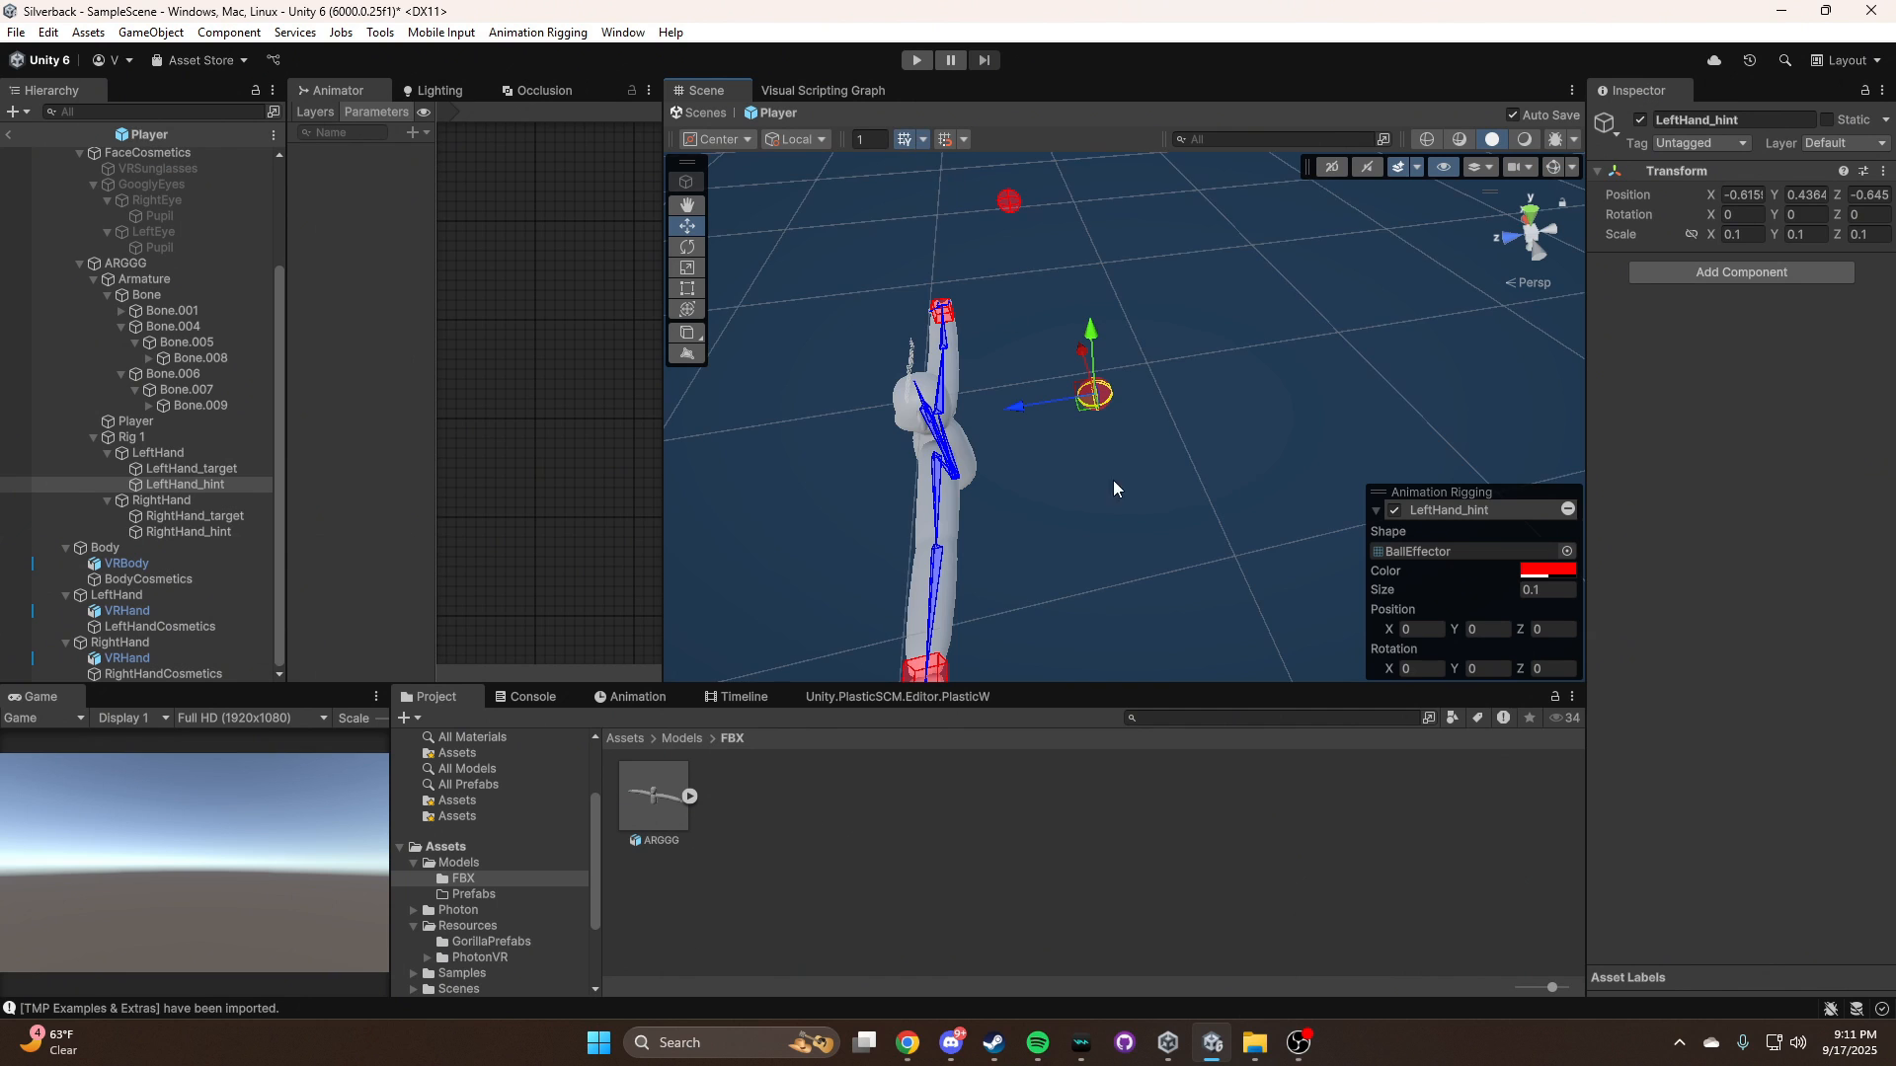
right_drag(1112, 480, 997, 493)
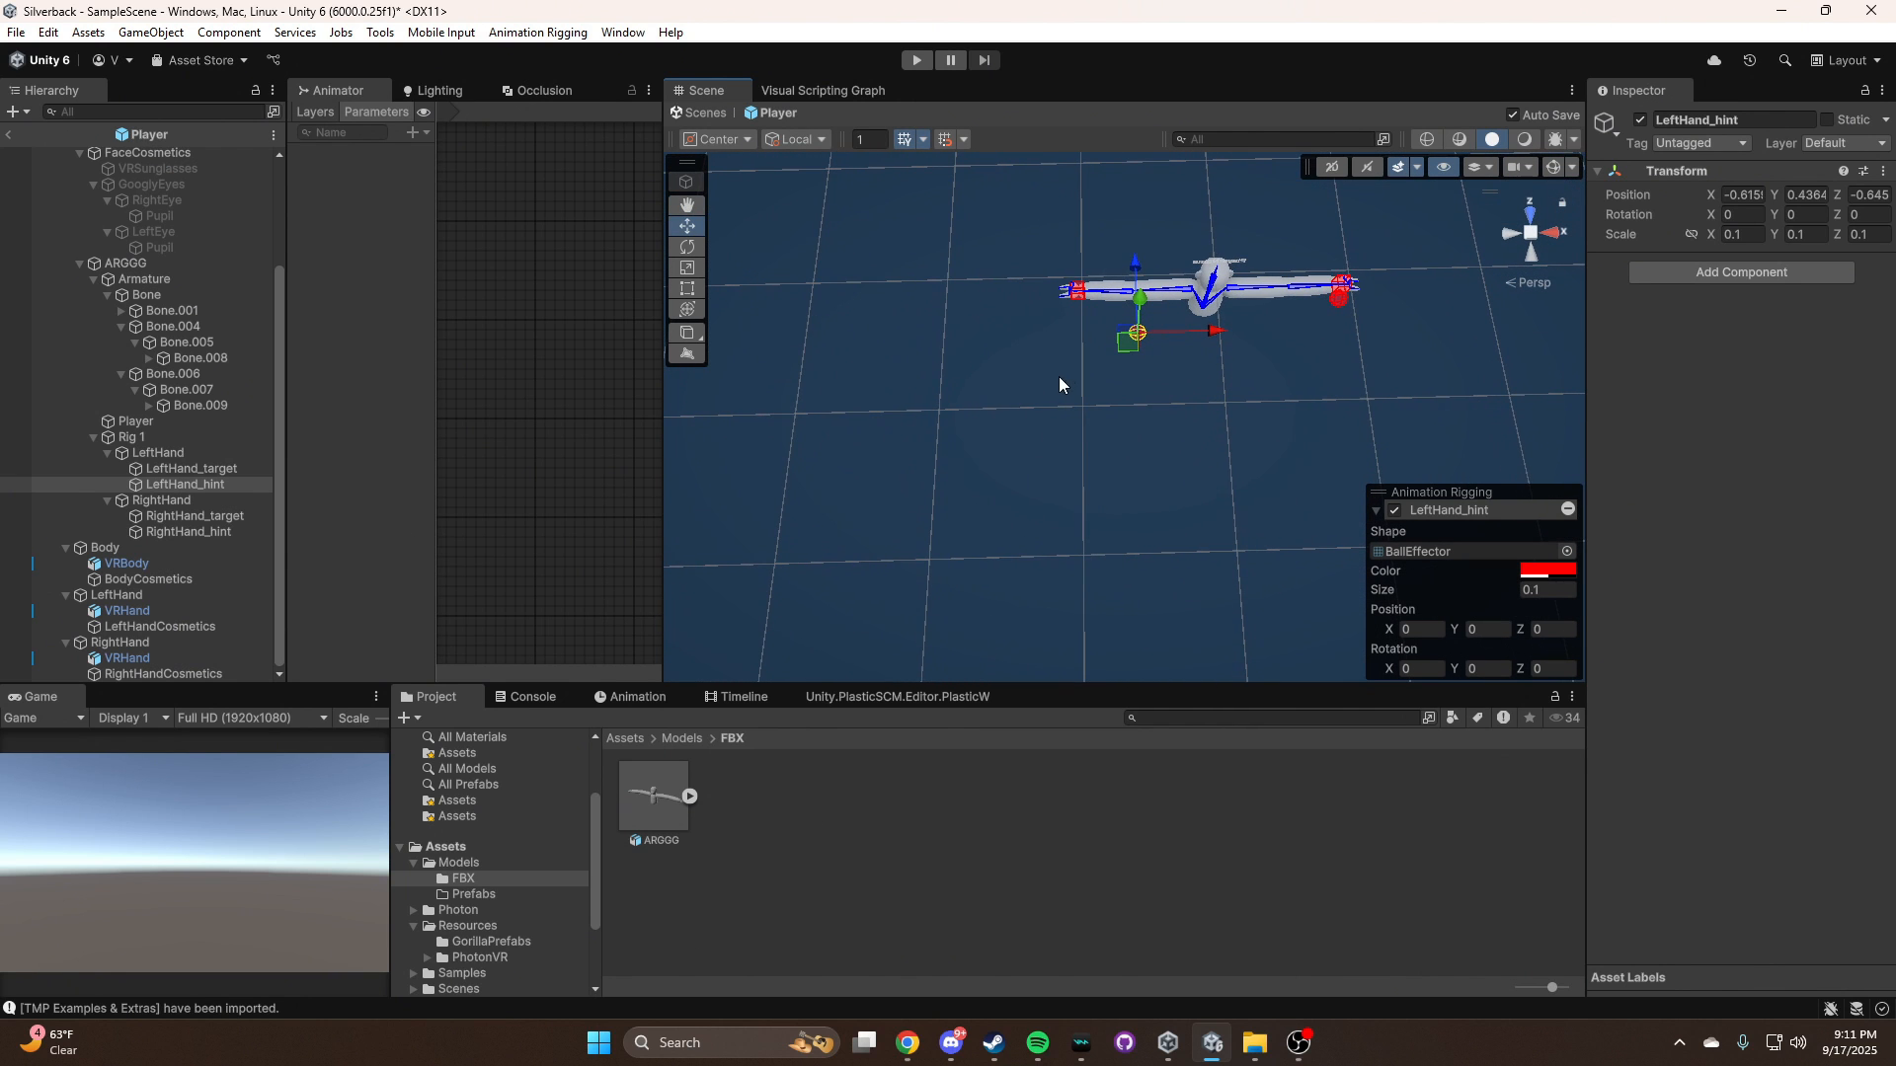
drag(1132, 355, 1076, 580)
mouse_move(1182, 463)
right_down()
mouse_move(1159, 445)
mouse_move(1172, 457)
right_up()
Move RightHand_hint away from the body to about X 0.943, Z -1.977 and compare it with LeftHand_hint
double_click(193, 533)
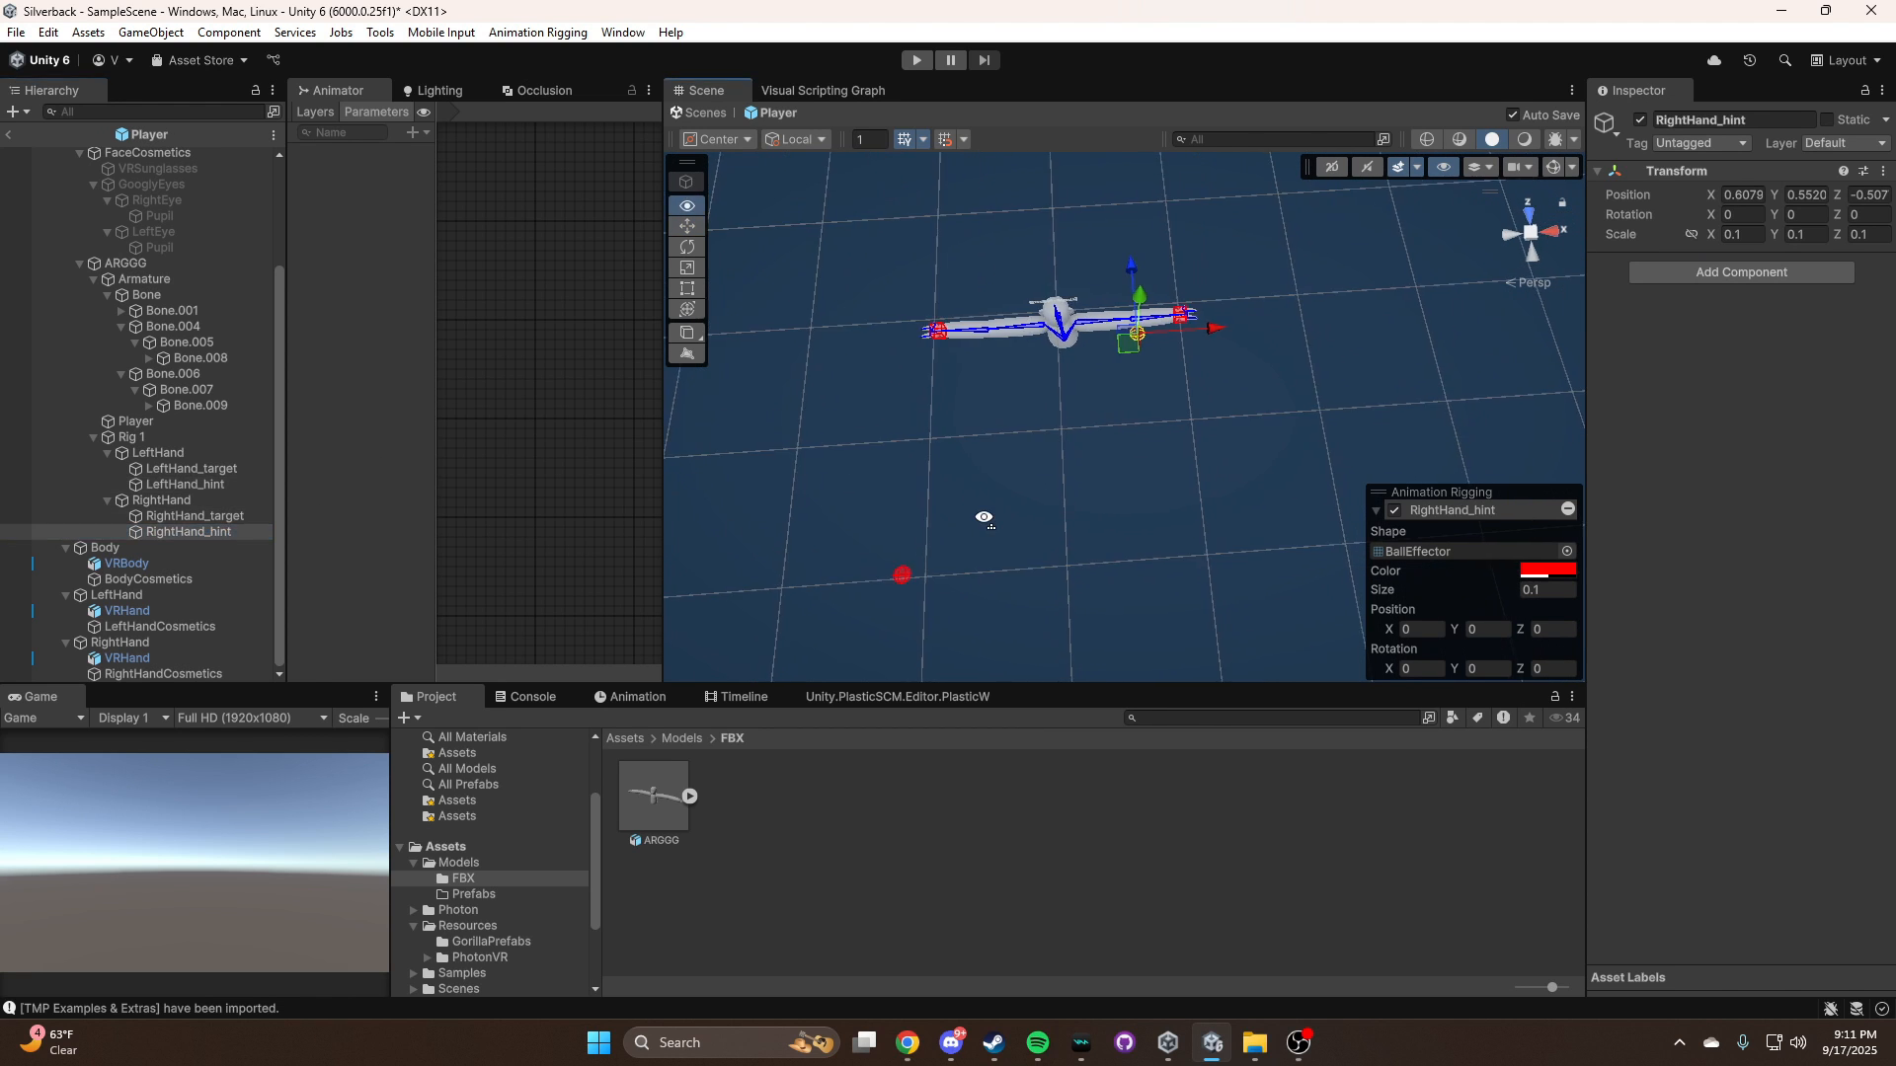
drag(1114, 354, 1182, 577)
right_drag(1232, 427, 928, 427)
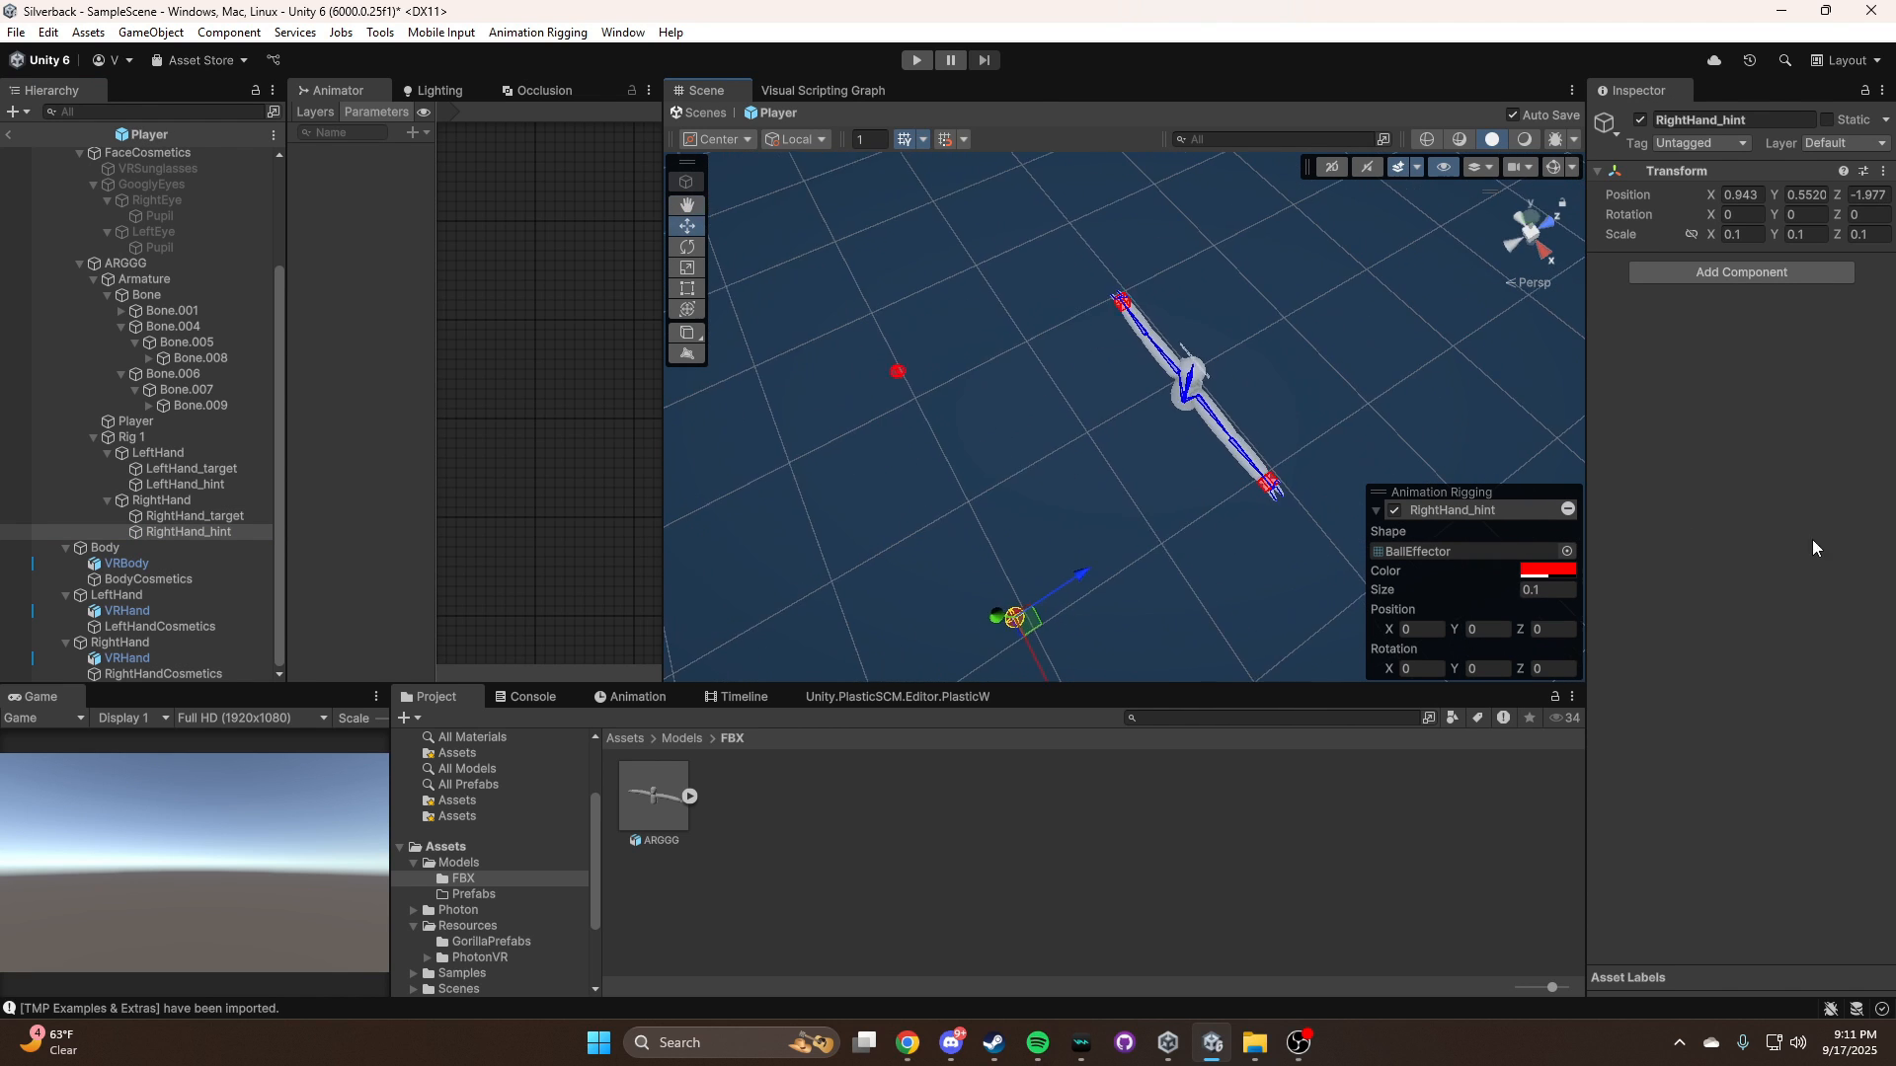
double_click(212, 484)
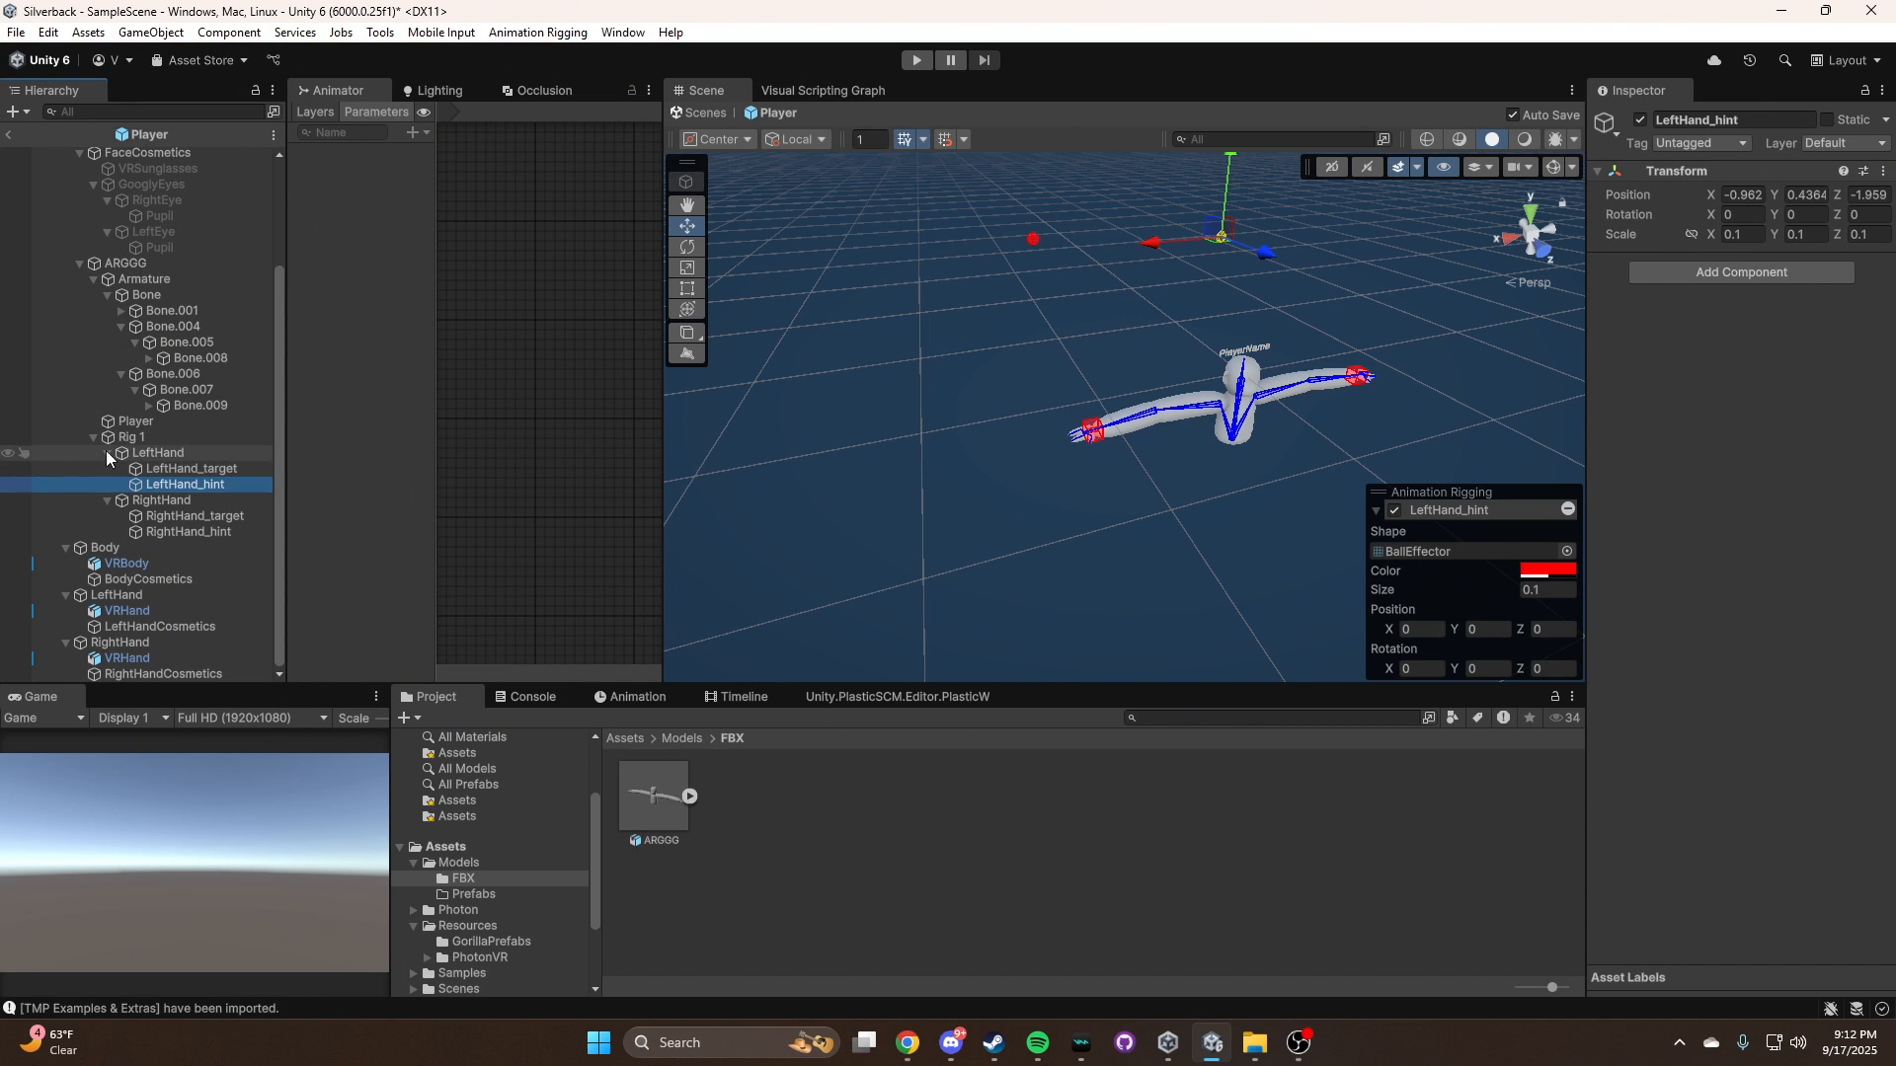
Reparent LeftHand_target to the Player's LeftHand object and RightHand_target to the Player's RightHand object
click(188, 468)
drag(187, 468, 119, 594)
click(198, 501)
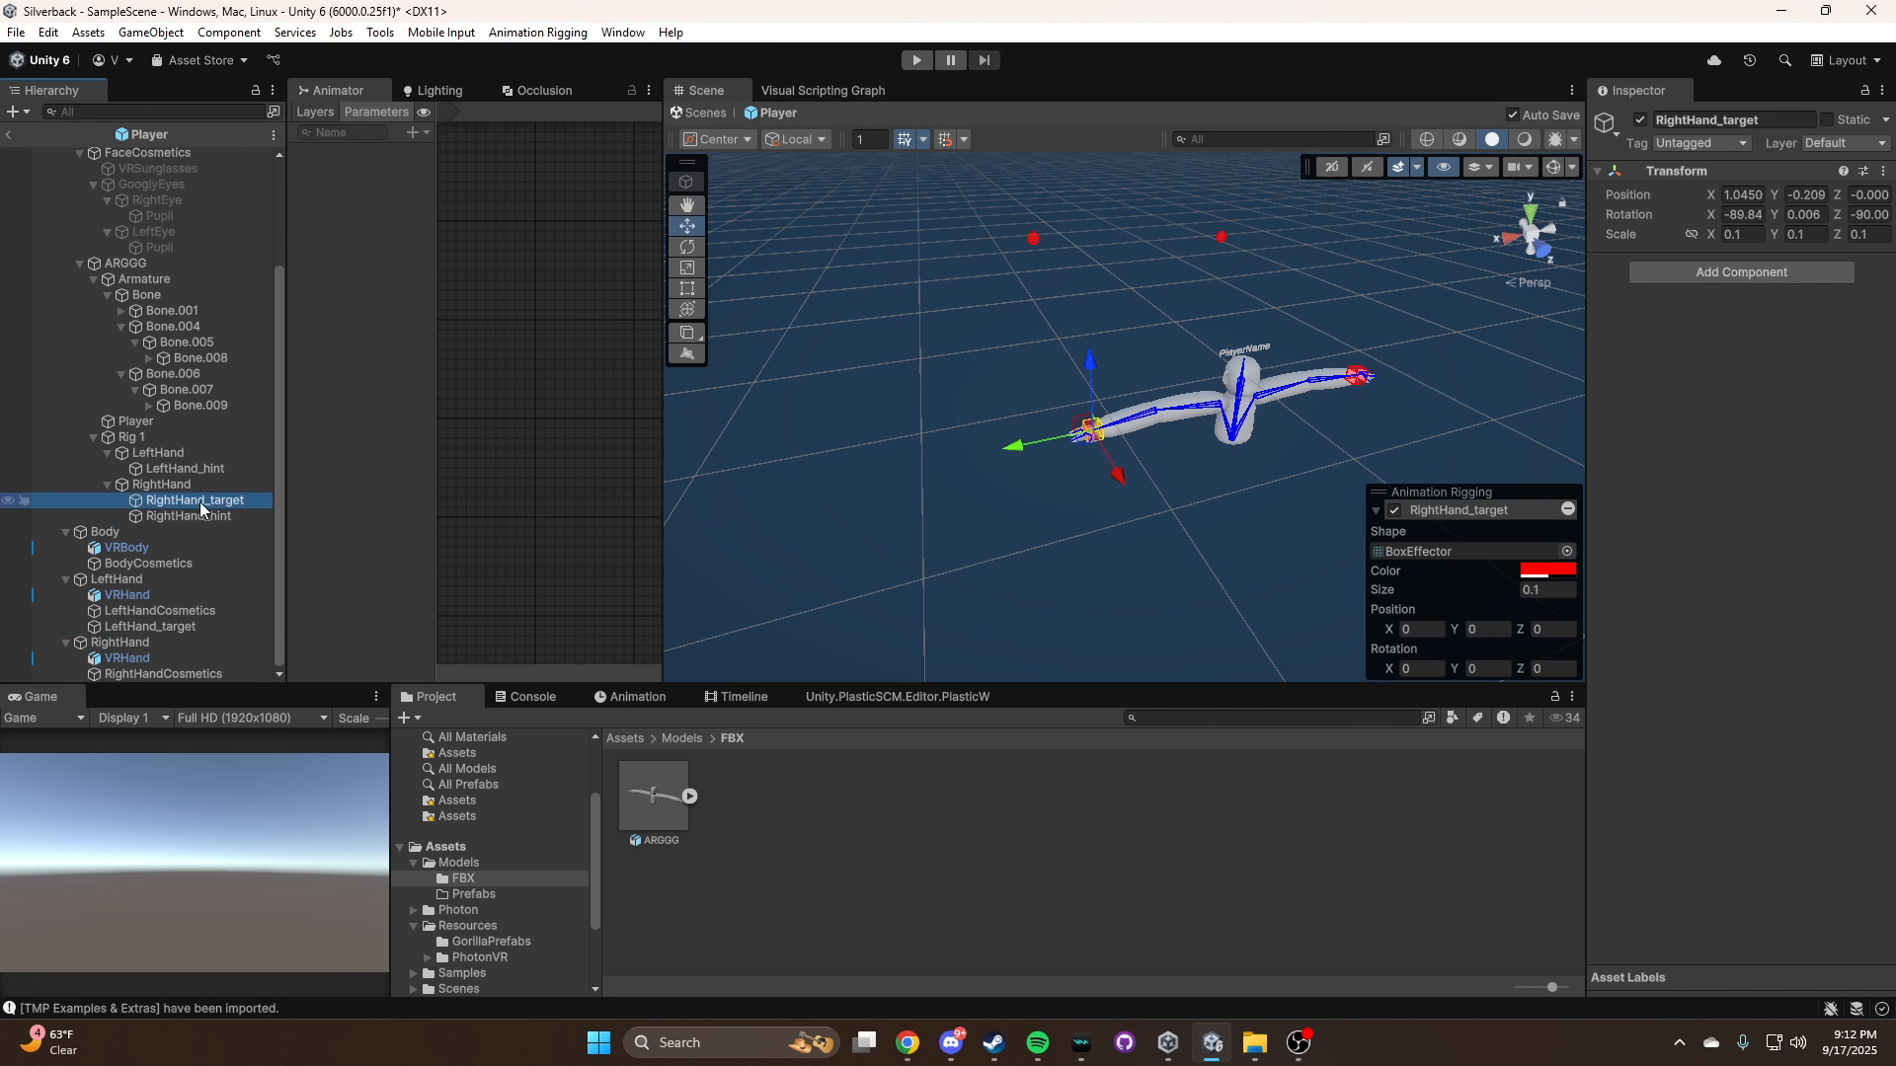
drag(150, 509, 170, 643)
Examine the model's arms and hand targets with the scene gizmos shown and hidden and the grid turned off
right_drag(1169, 557, 1089, 474)
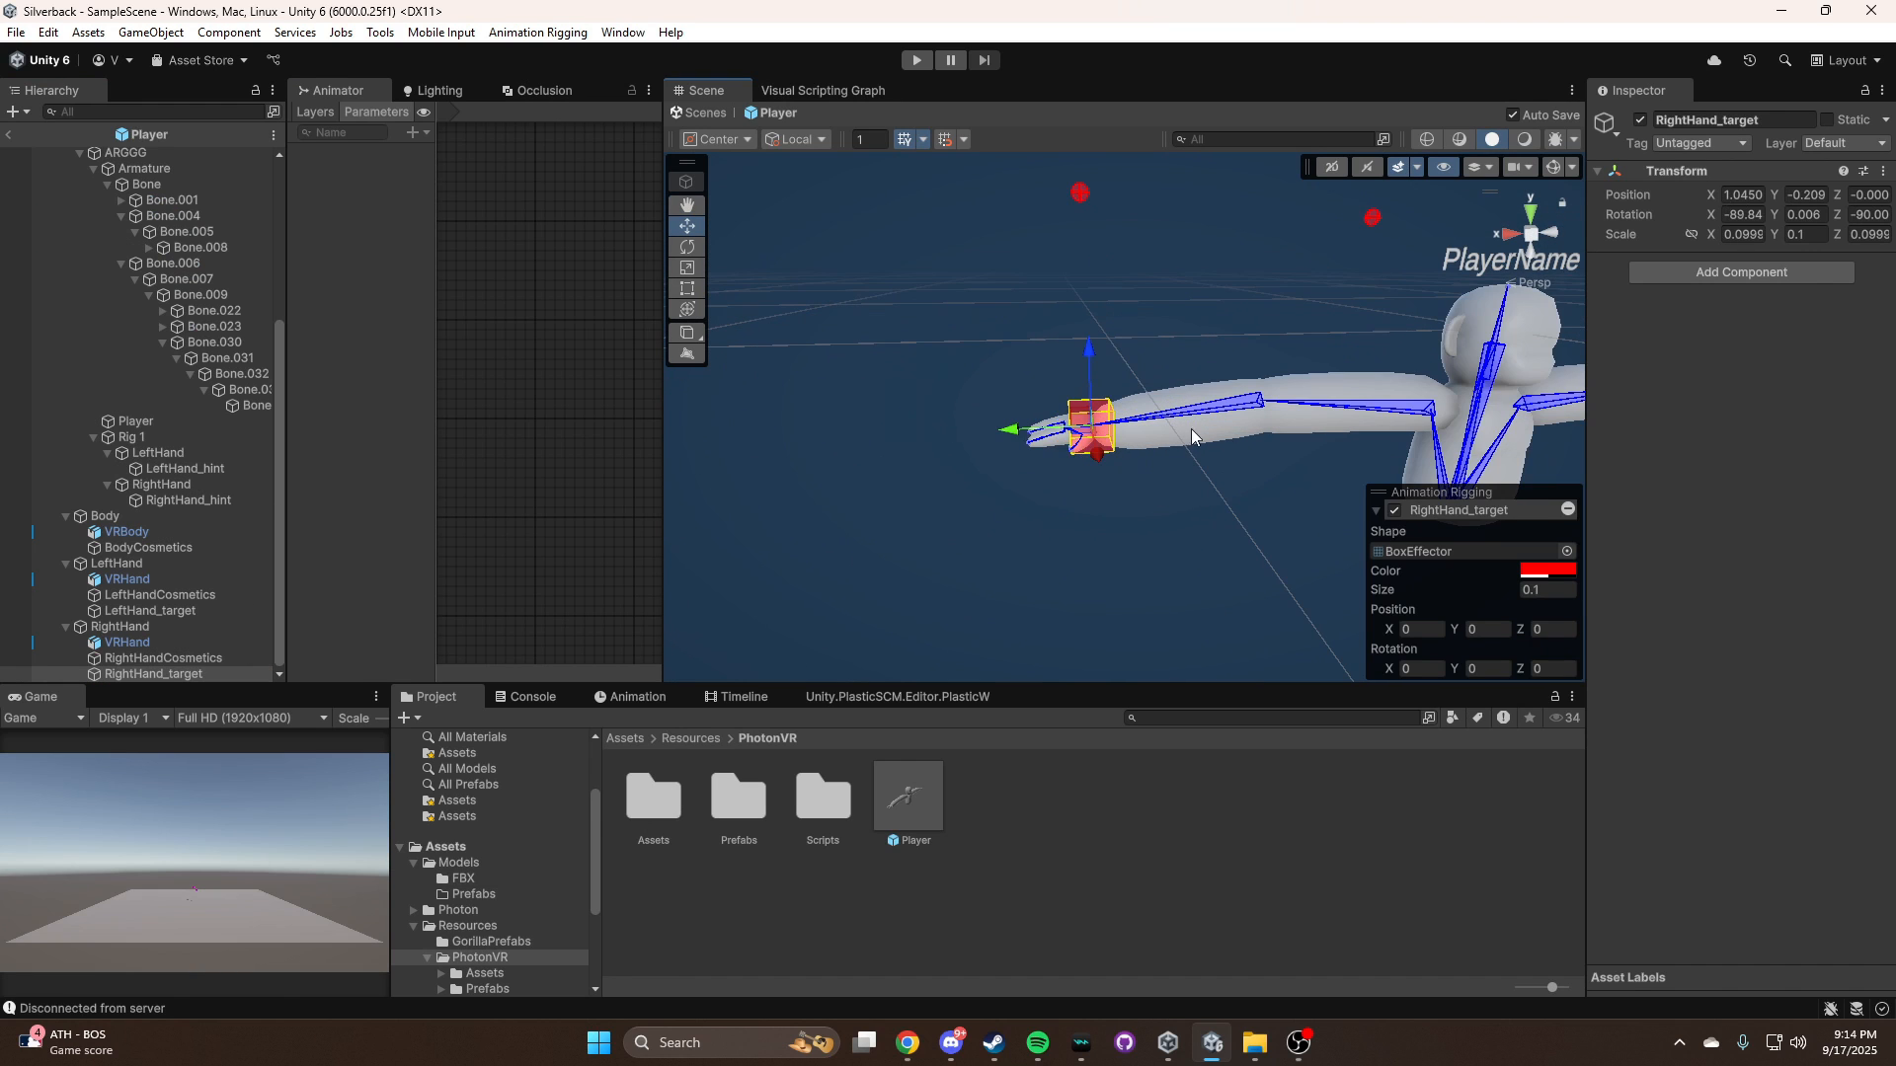
right_drag(1363, 464, 1340, 464)
key(s)
click(1554, 169)
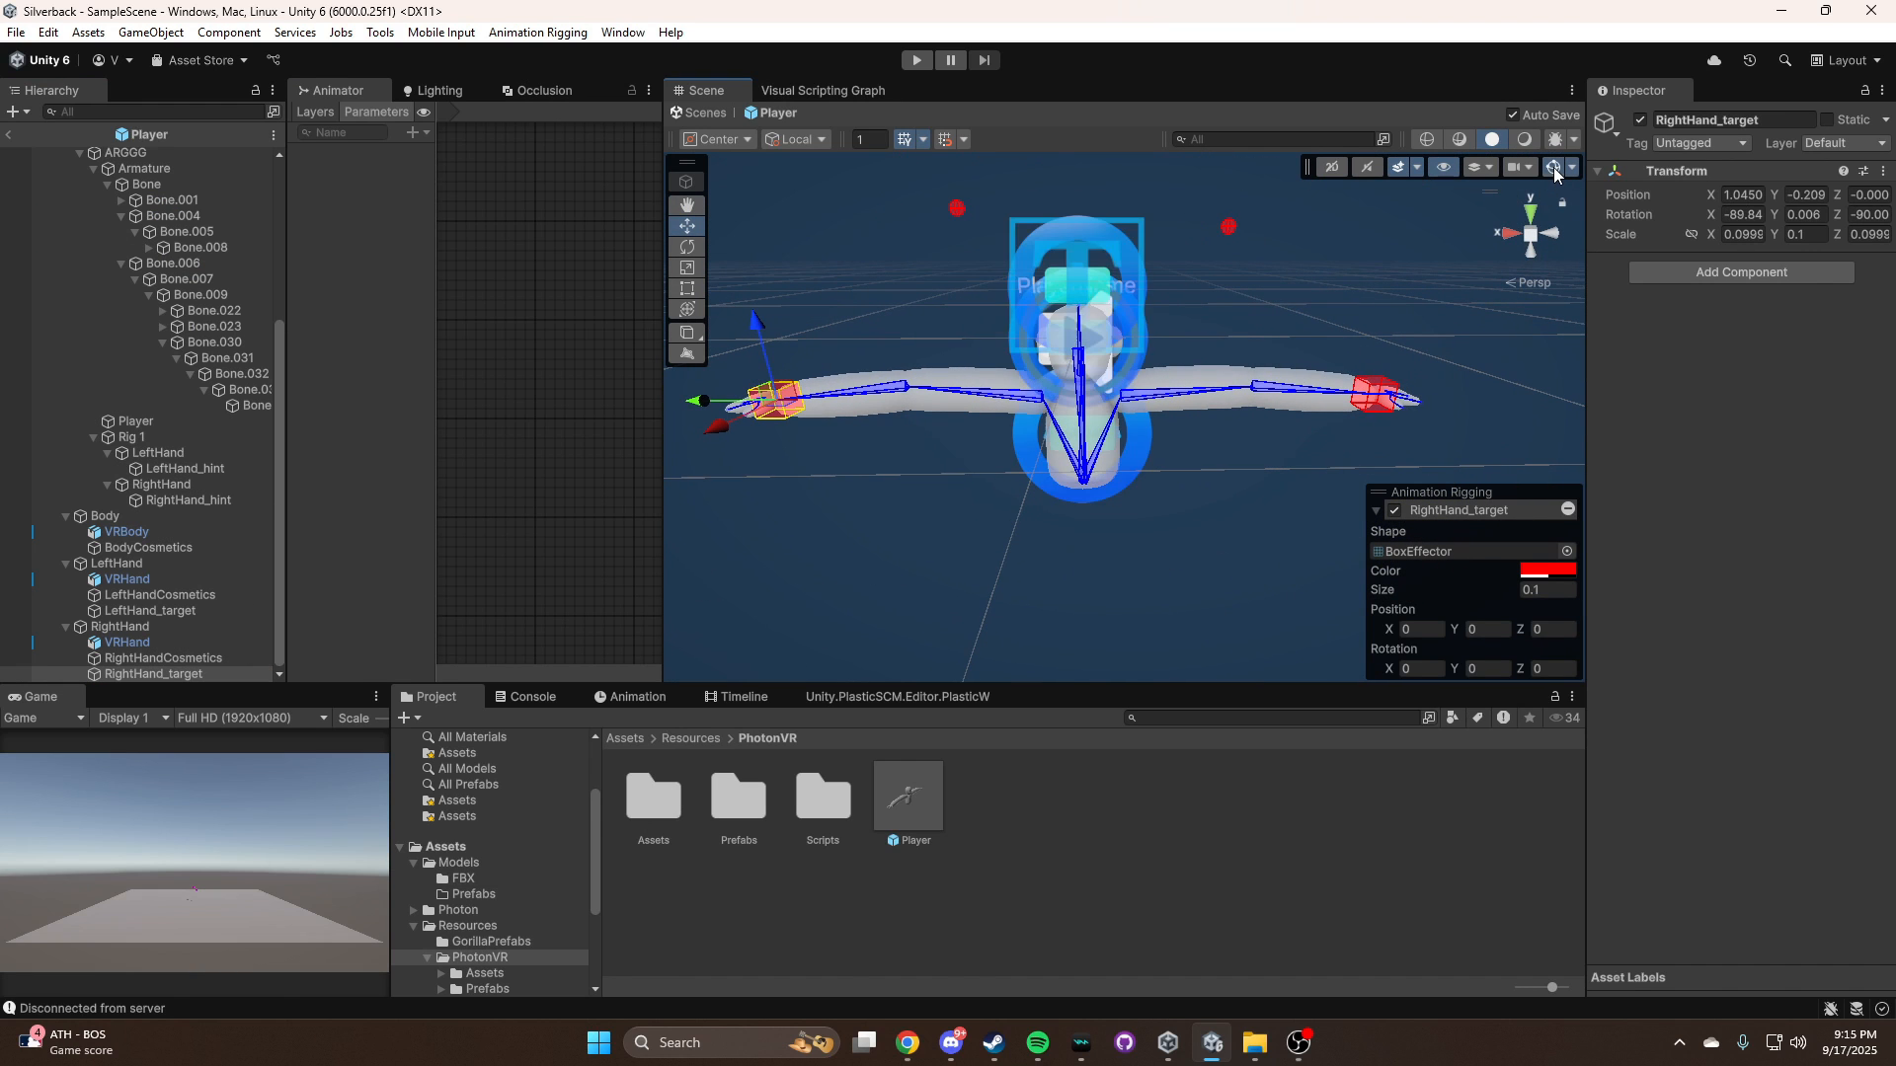
click(1554, 169)
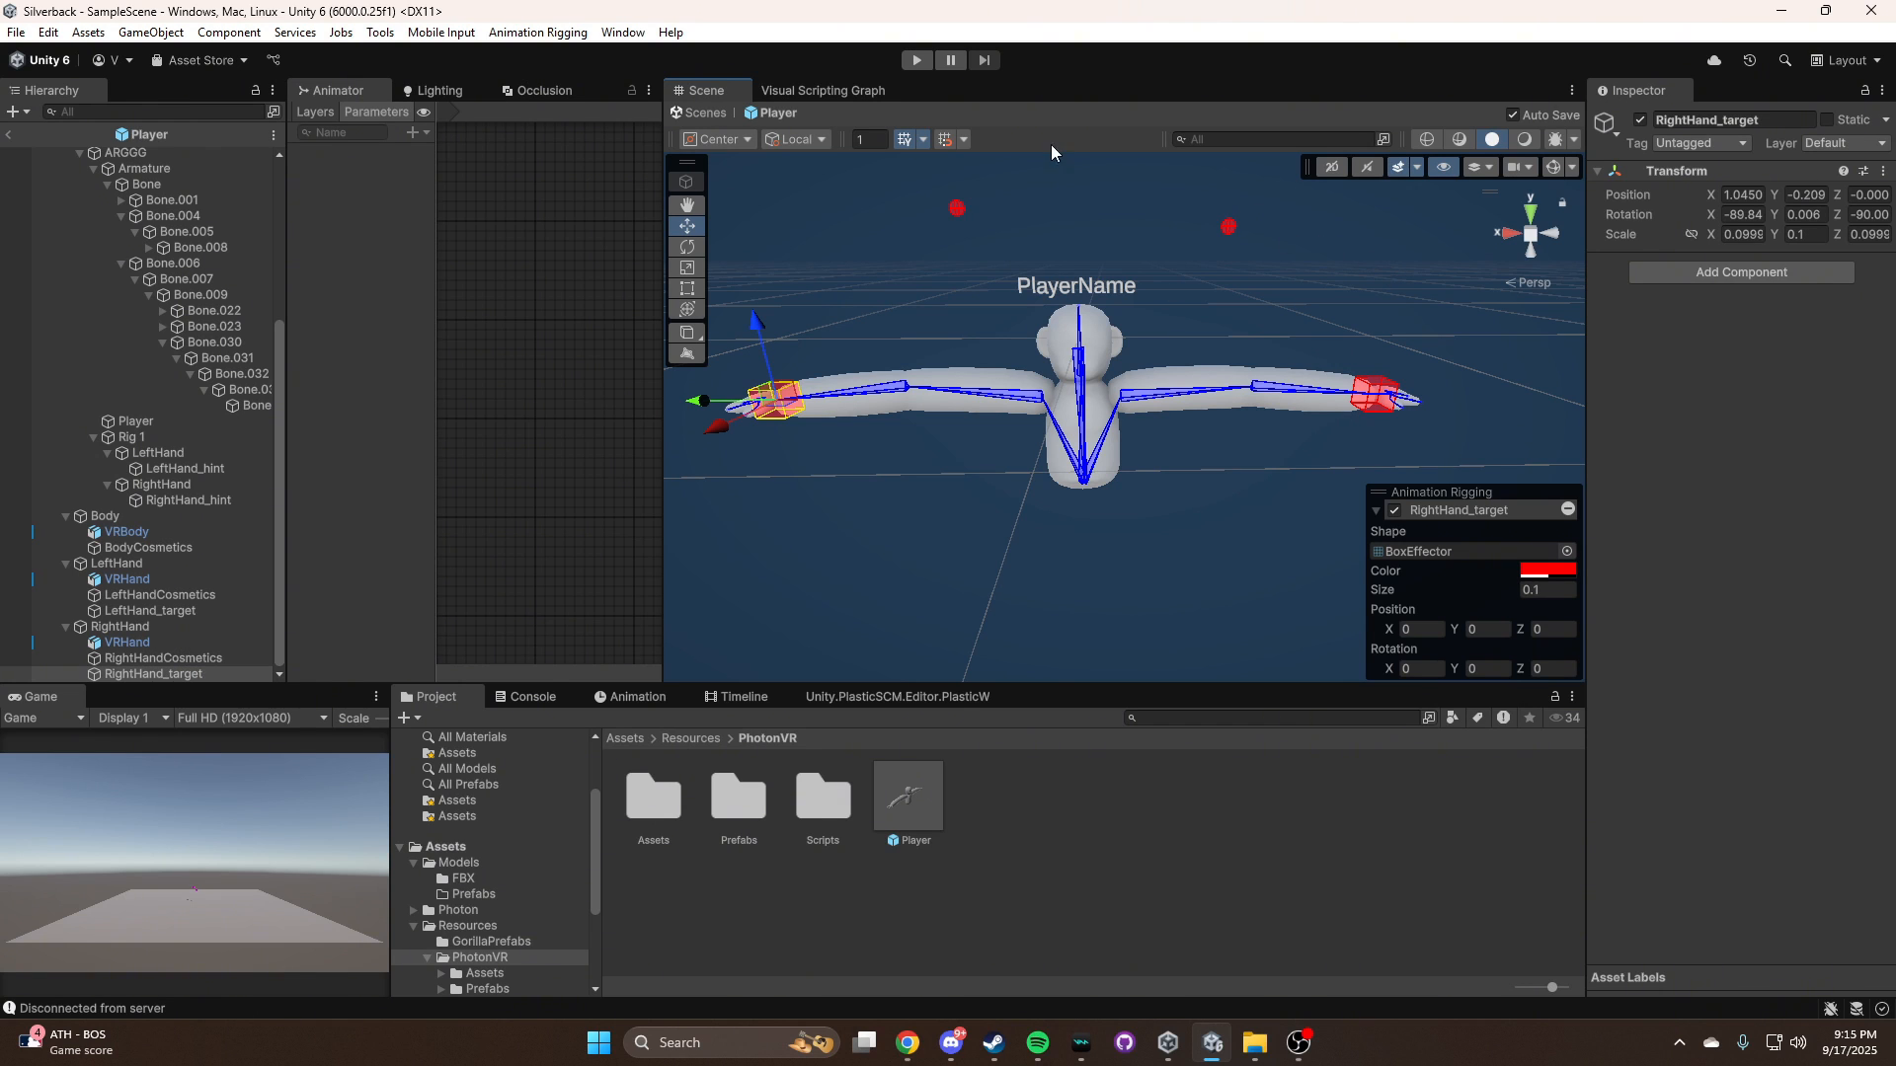
middle_drag(1034, 381, 1121, 371)
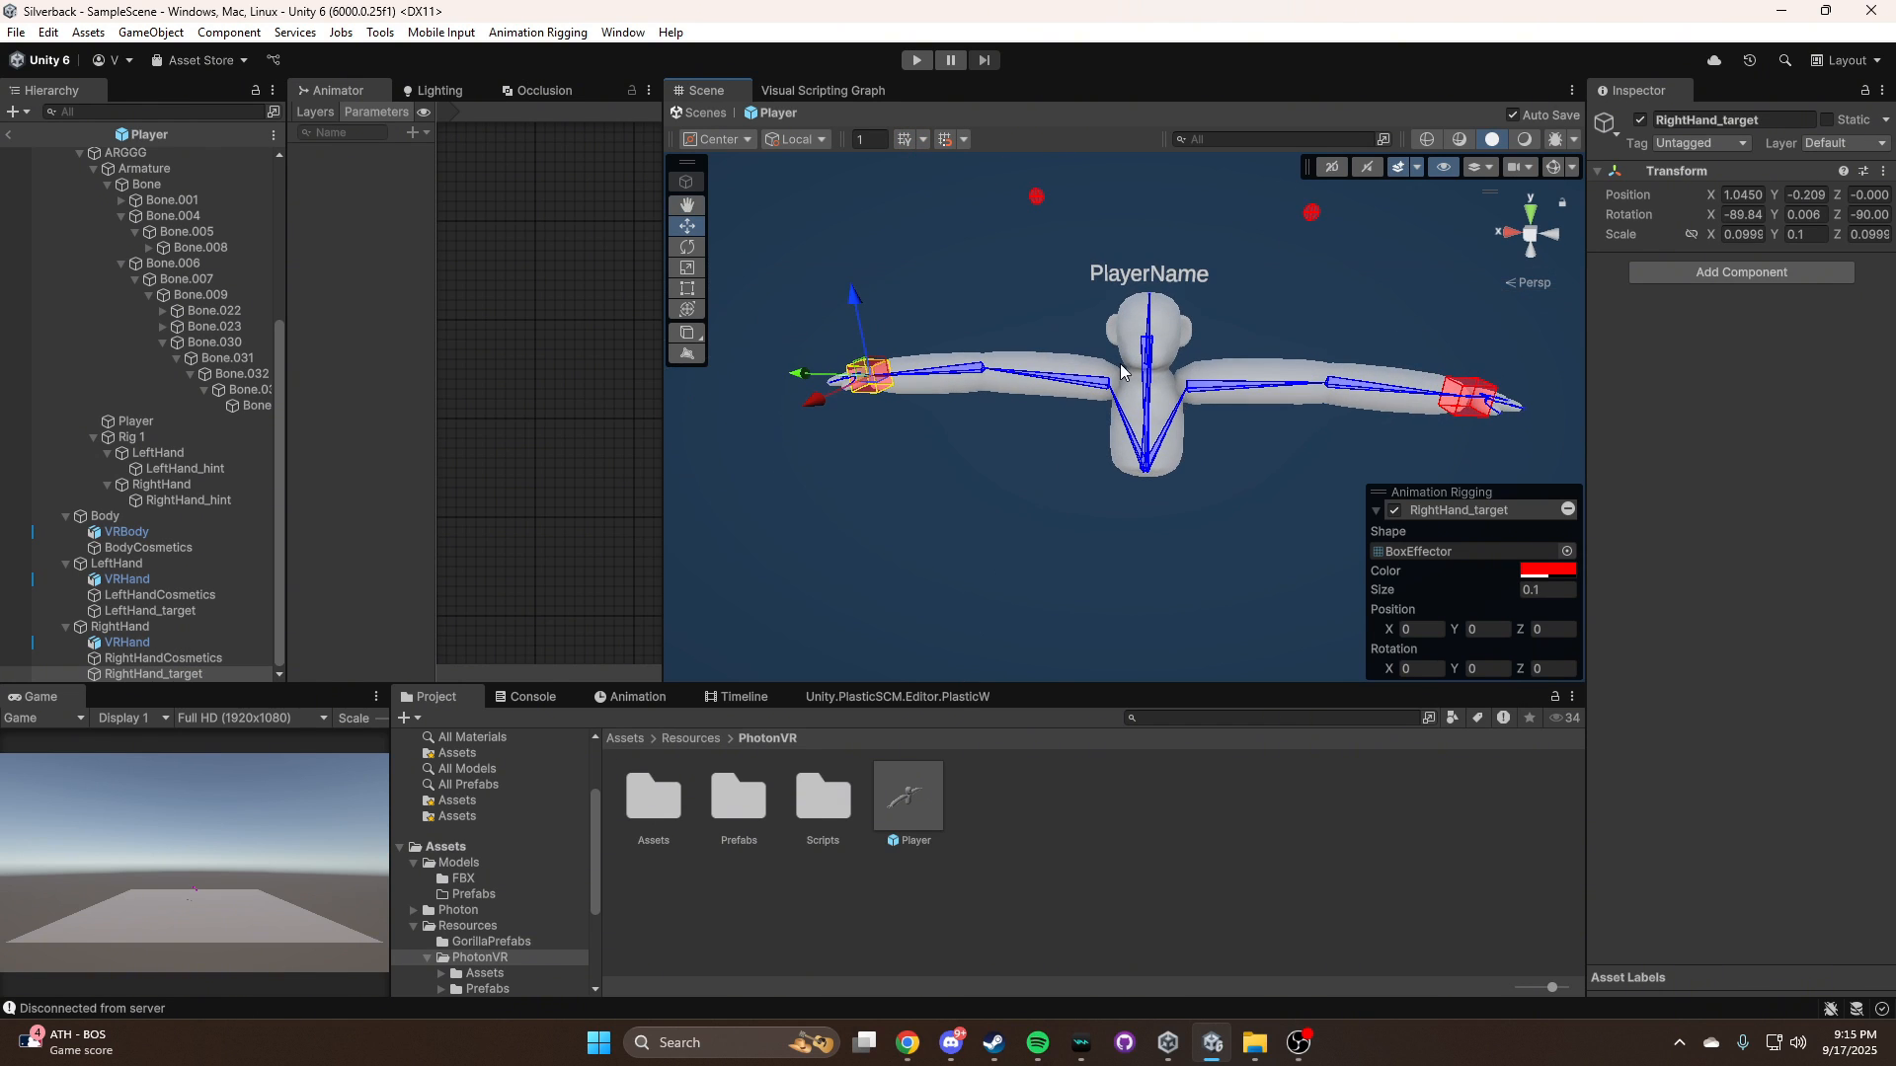
click(1555, 168)
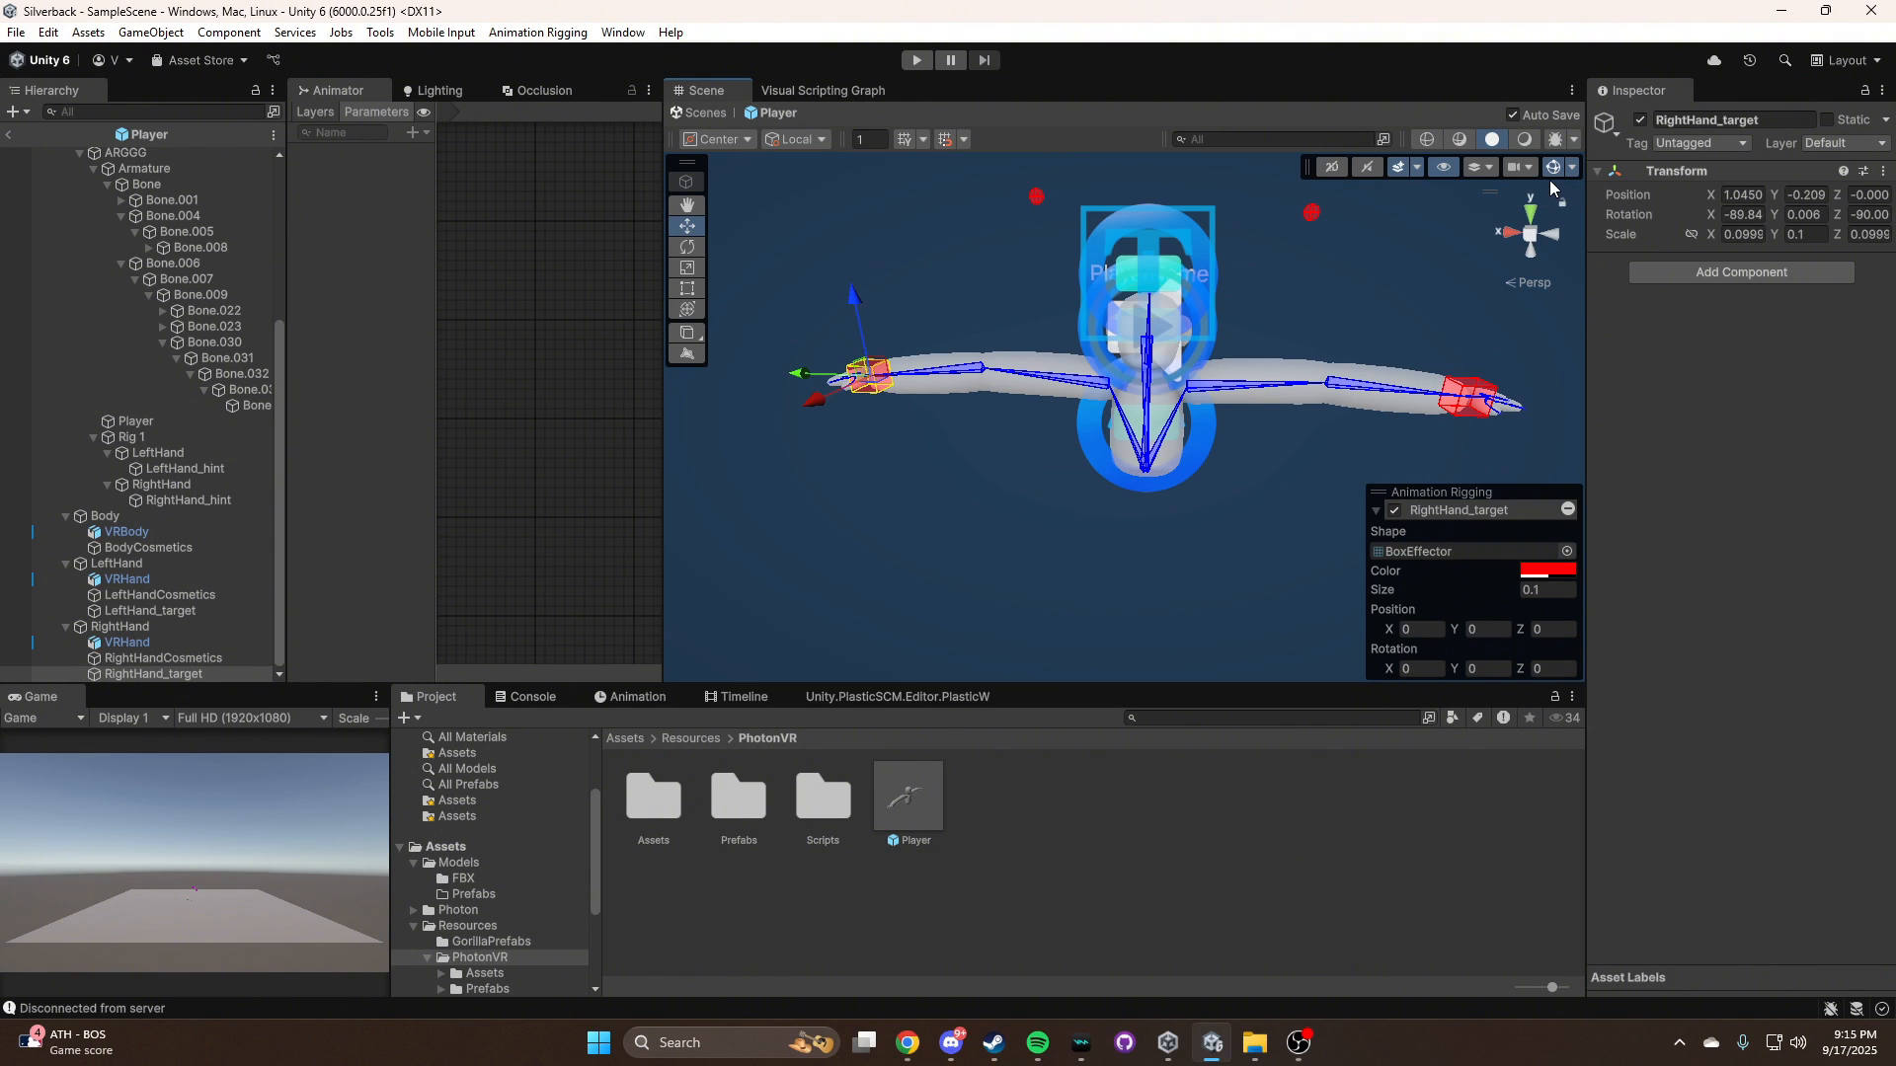
click(1552, 168)
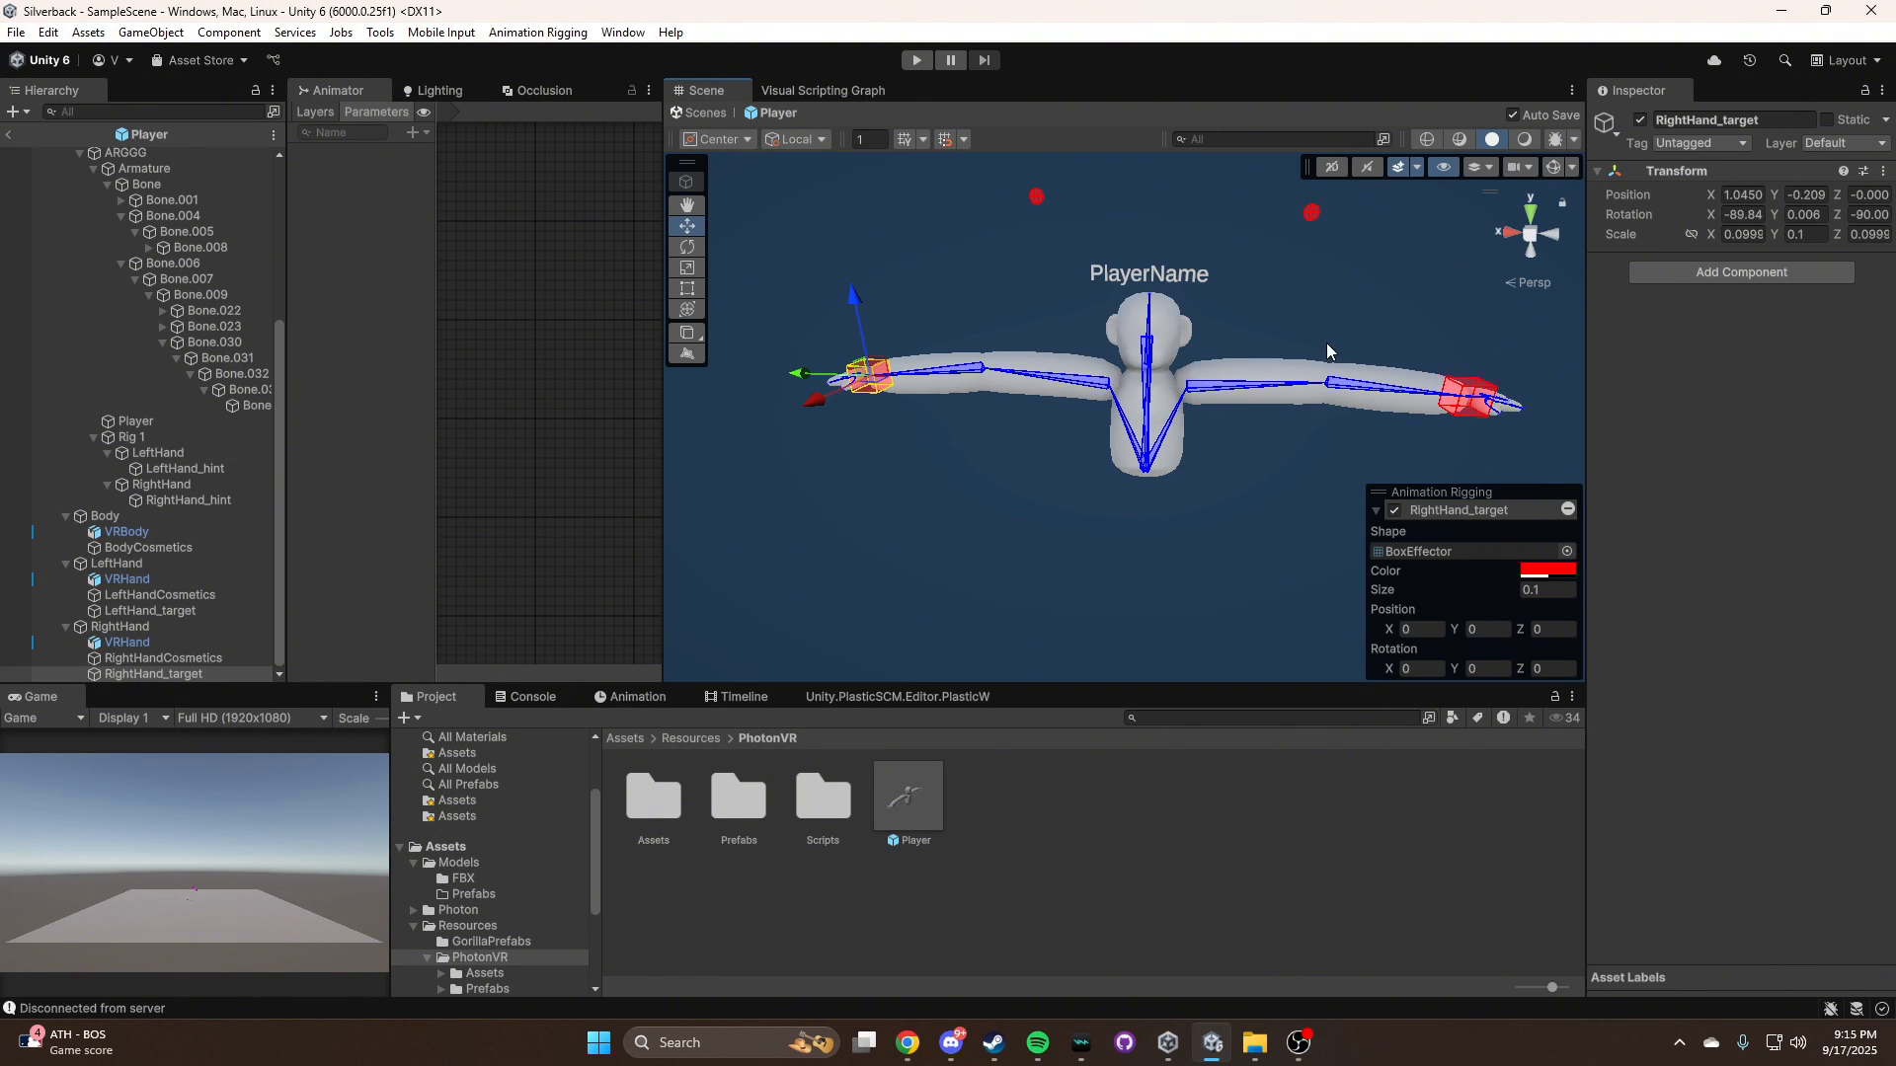
Set RightHand_target's X and Y positions to 0 in the Player prefab
click(1744, 195)
text(0)
key(Tab)
text(0)
key(Tab)
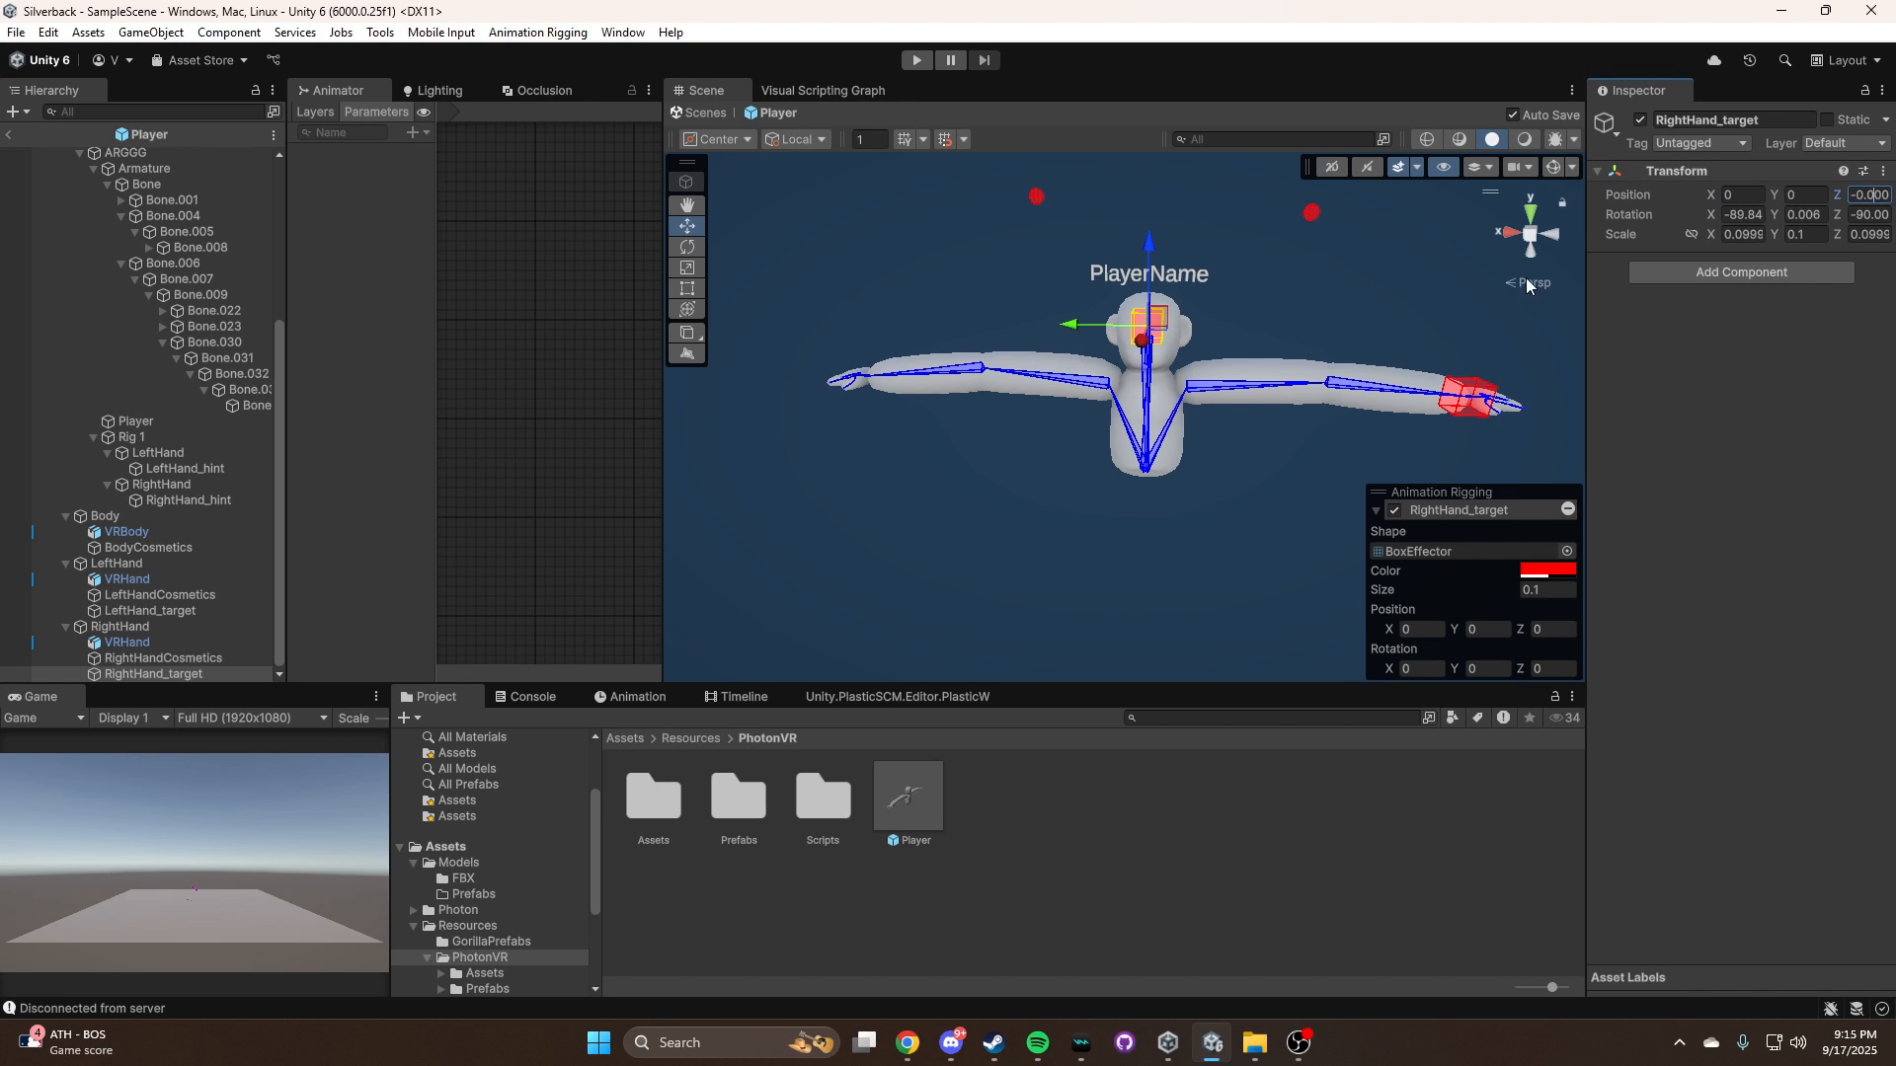
Set LeftHand_target's position to X 0, Y 0, Z 0 and deselect it
click(1469, 397)
click(1744, 195)
text(0)
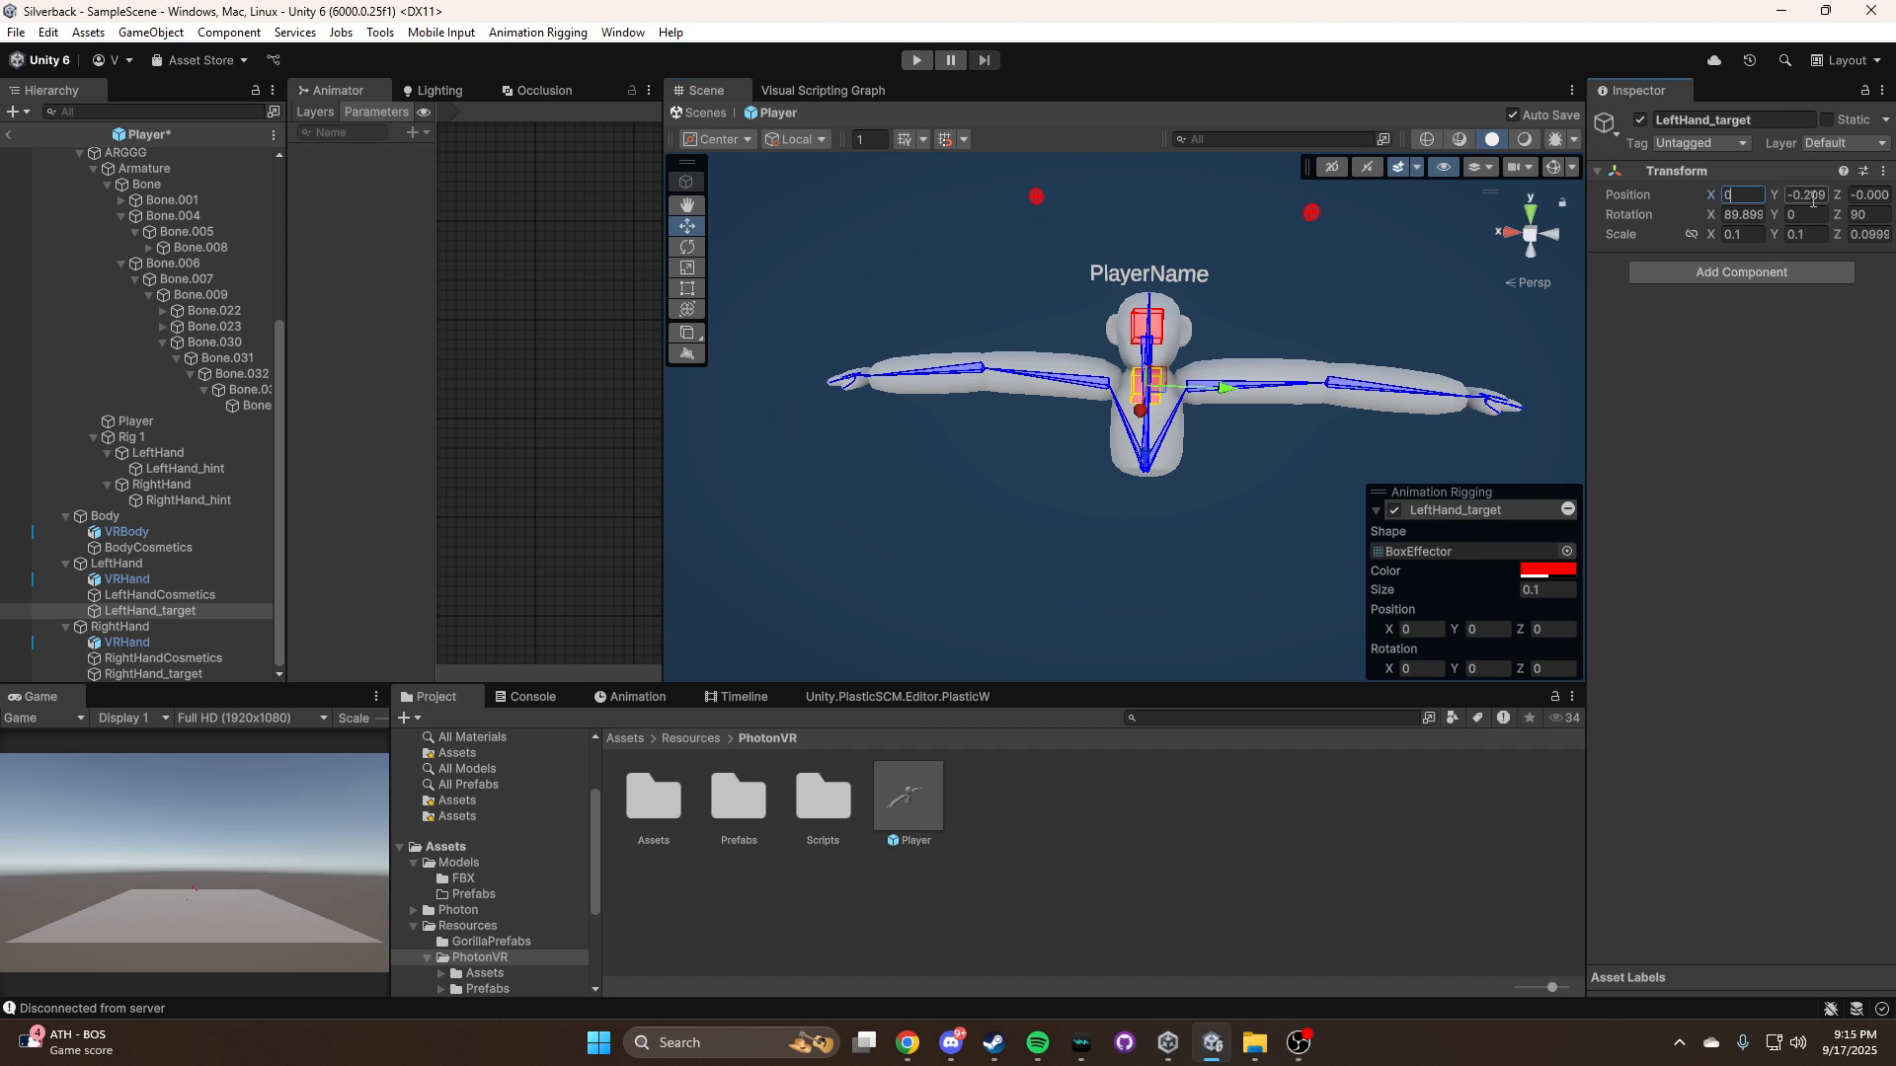
key(Tab)
text(0)
key(Tab)
text(0)
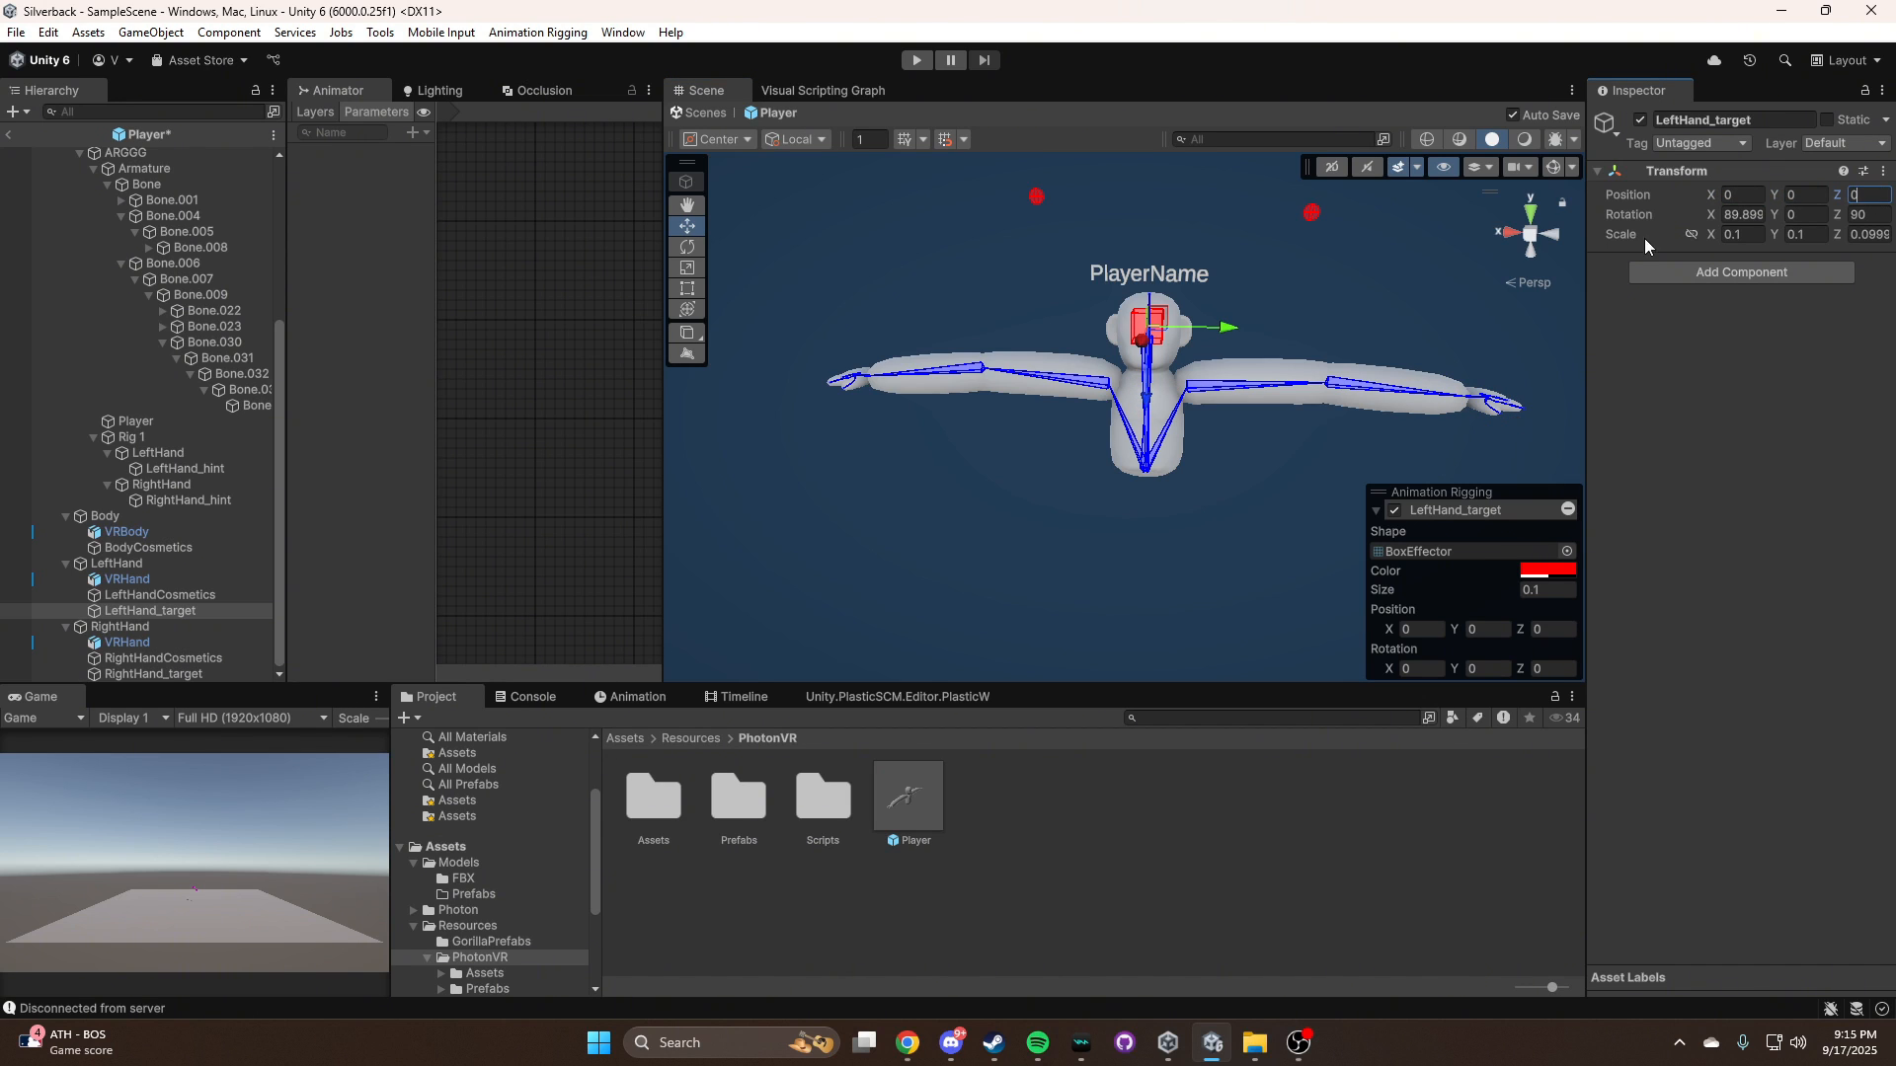
click(1353, 328)
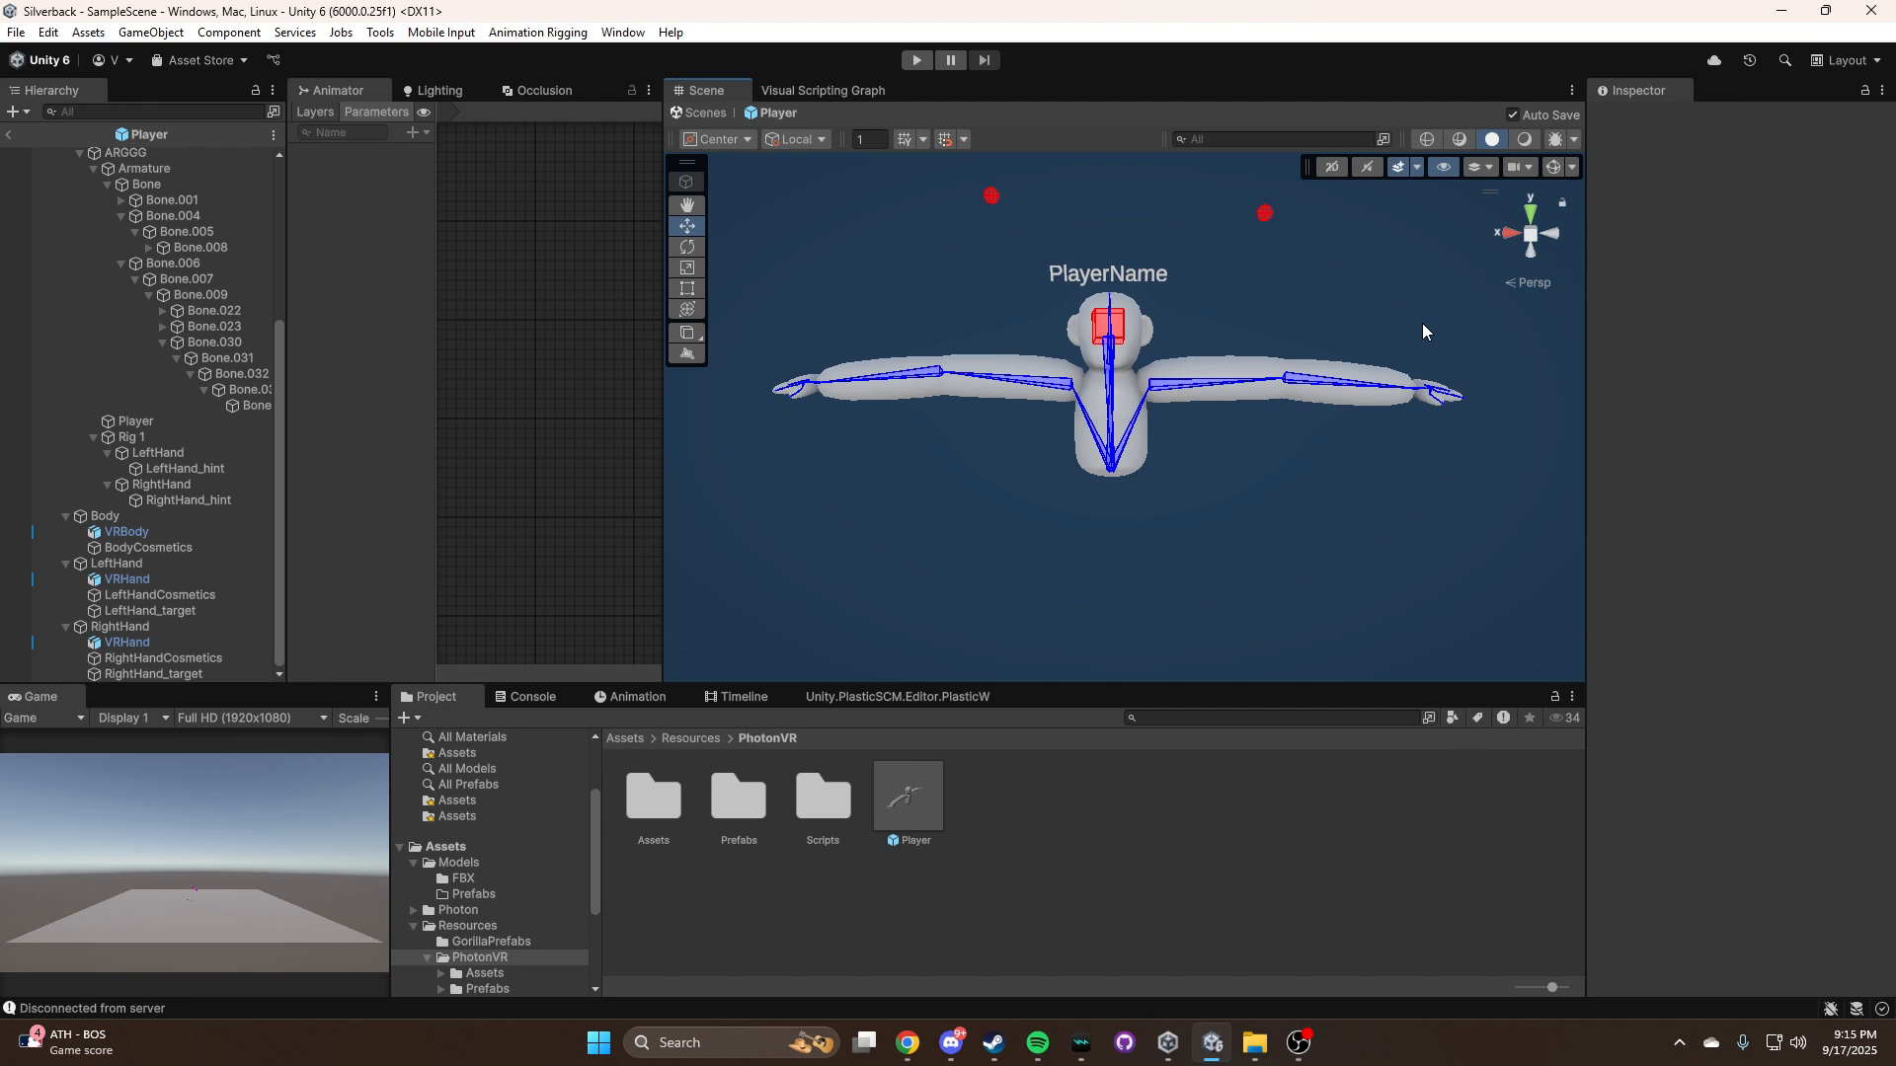
Leave the Player prefab, run SampleScene in play mode and examine the spawned gorilla's arms around its head
click(9, 135)
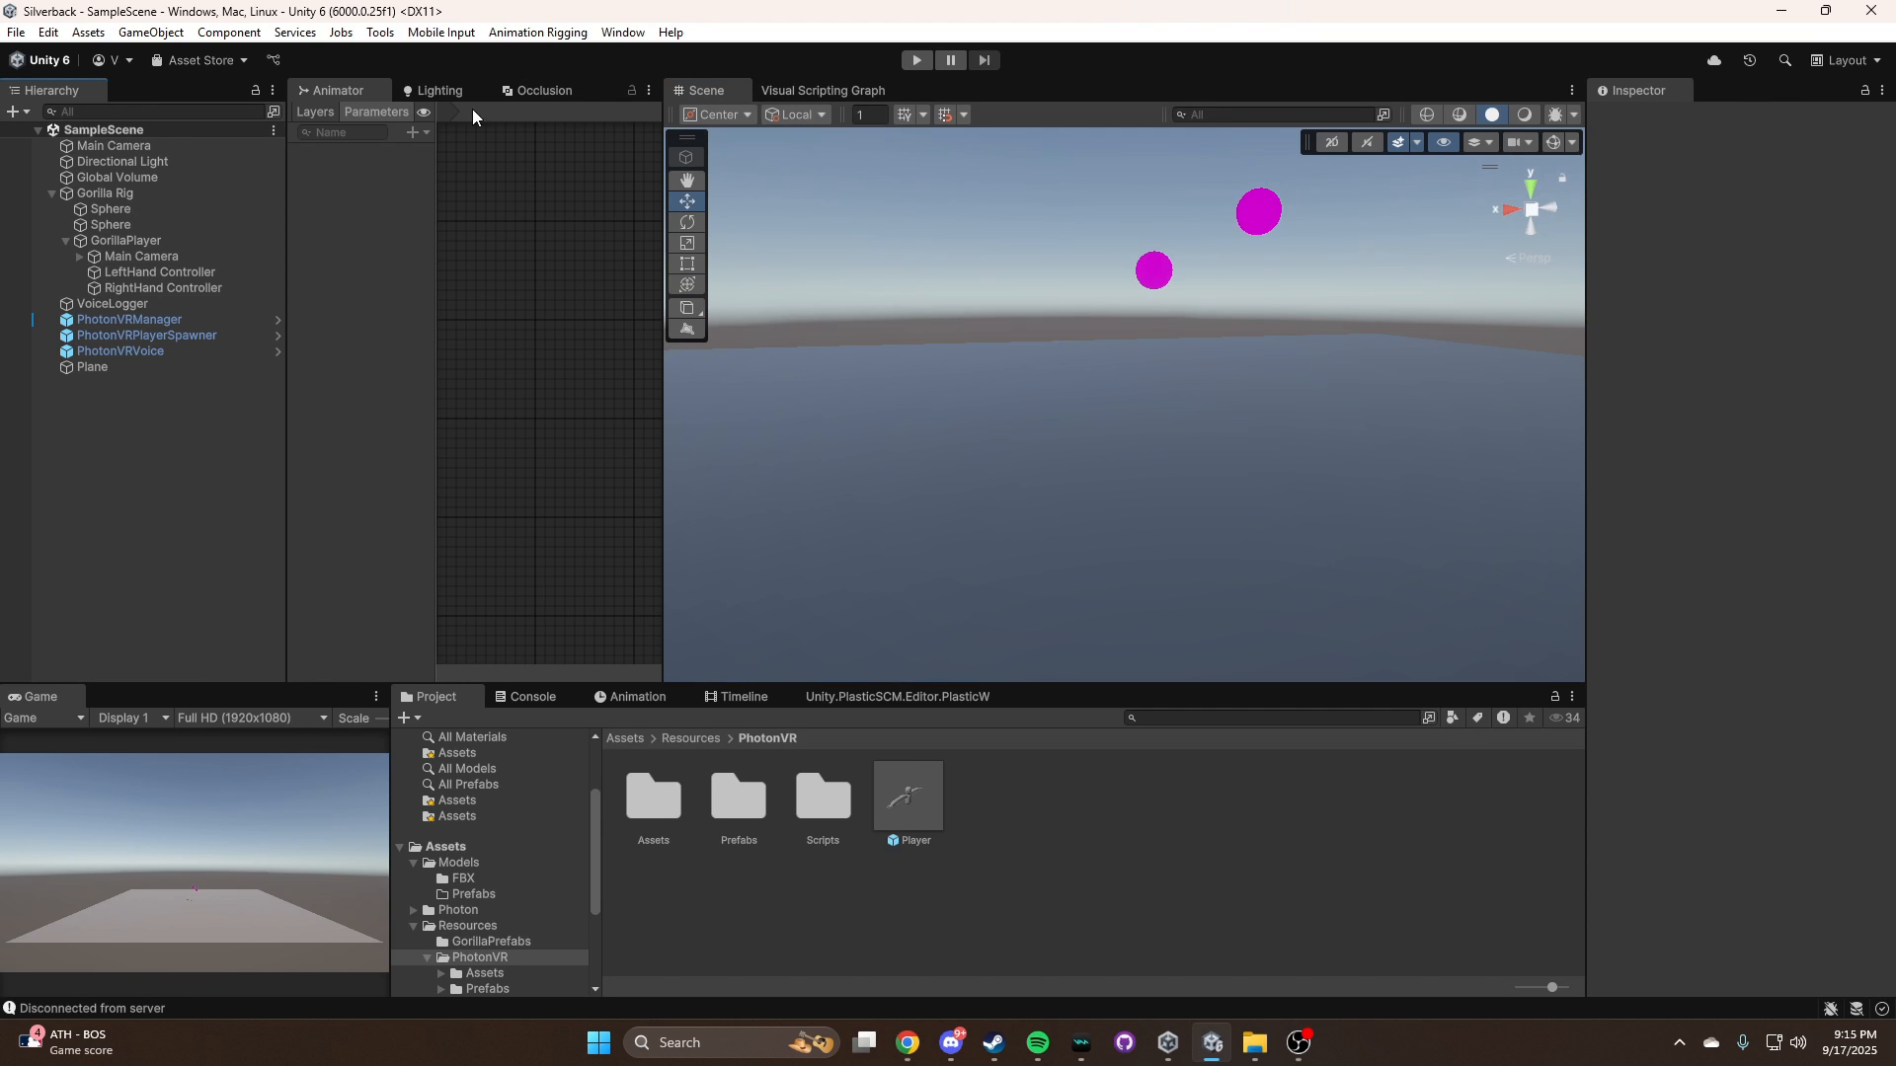
click(914, 61)
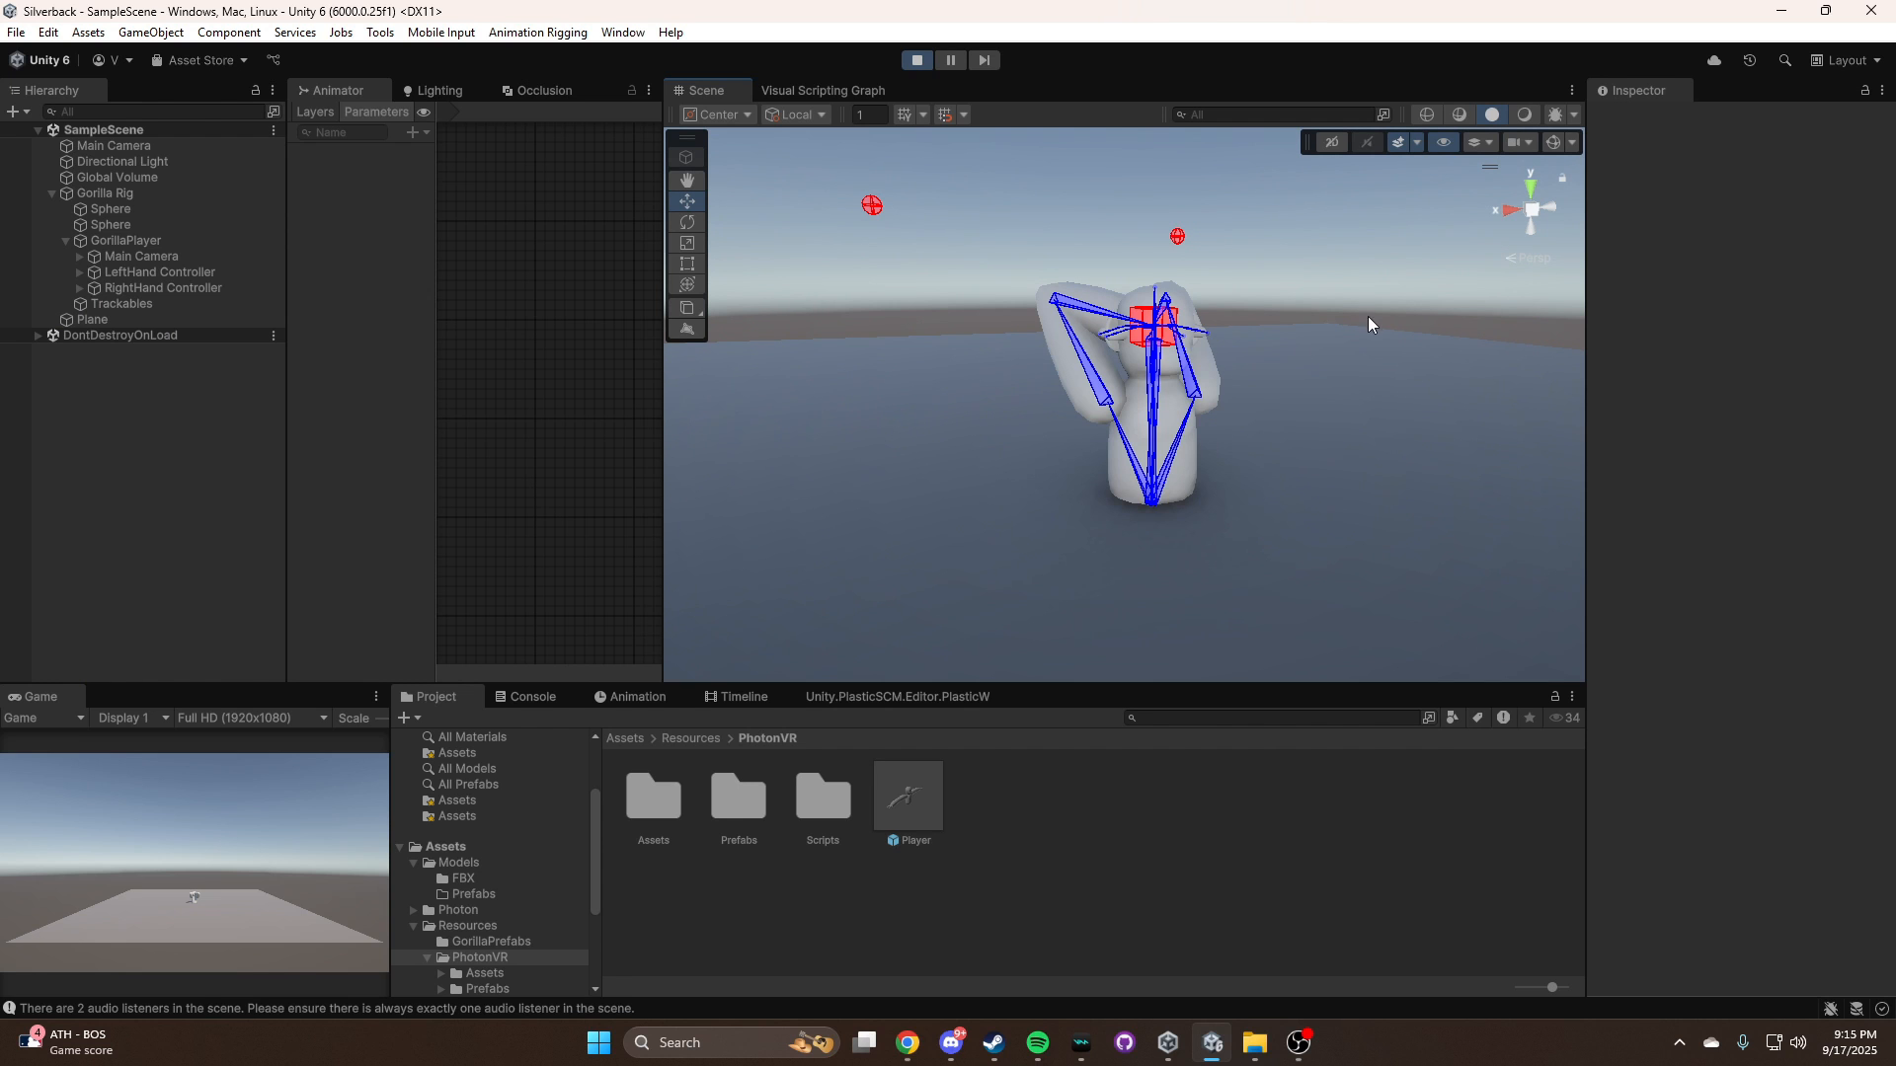
right_drag(1285, 311, 1059, 319)
right_drag(1195, 302, 1241, 324)
right_drag(968, 314, 1402, 328)
Move the running rig's LeftHand Controller away from the head to about X -0.348, Y -0.148 and select the spawned player's LeftHand_target
click(259, 272)
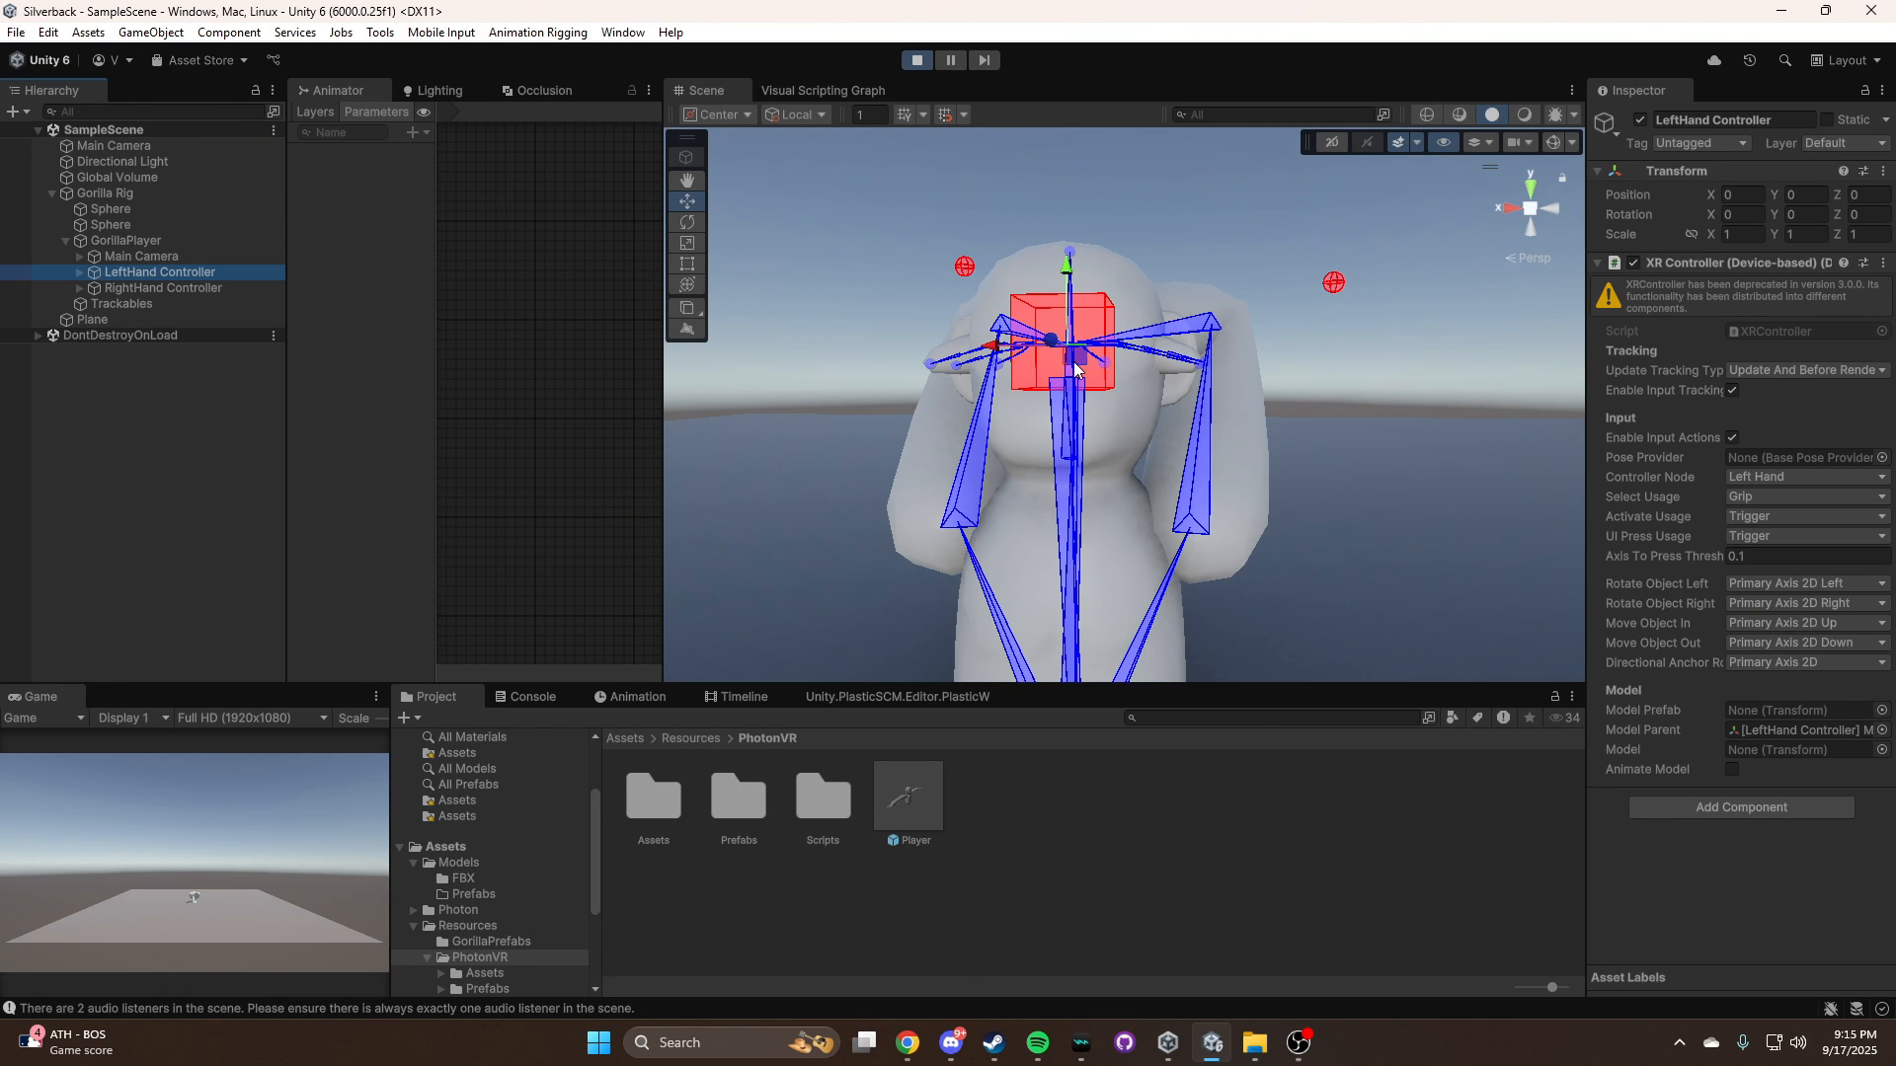
drag(1075, 361, 1385, 494)
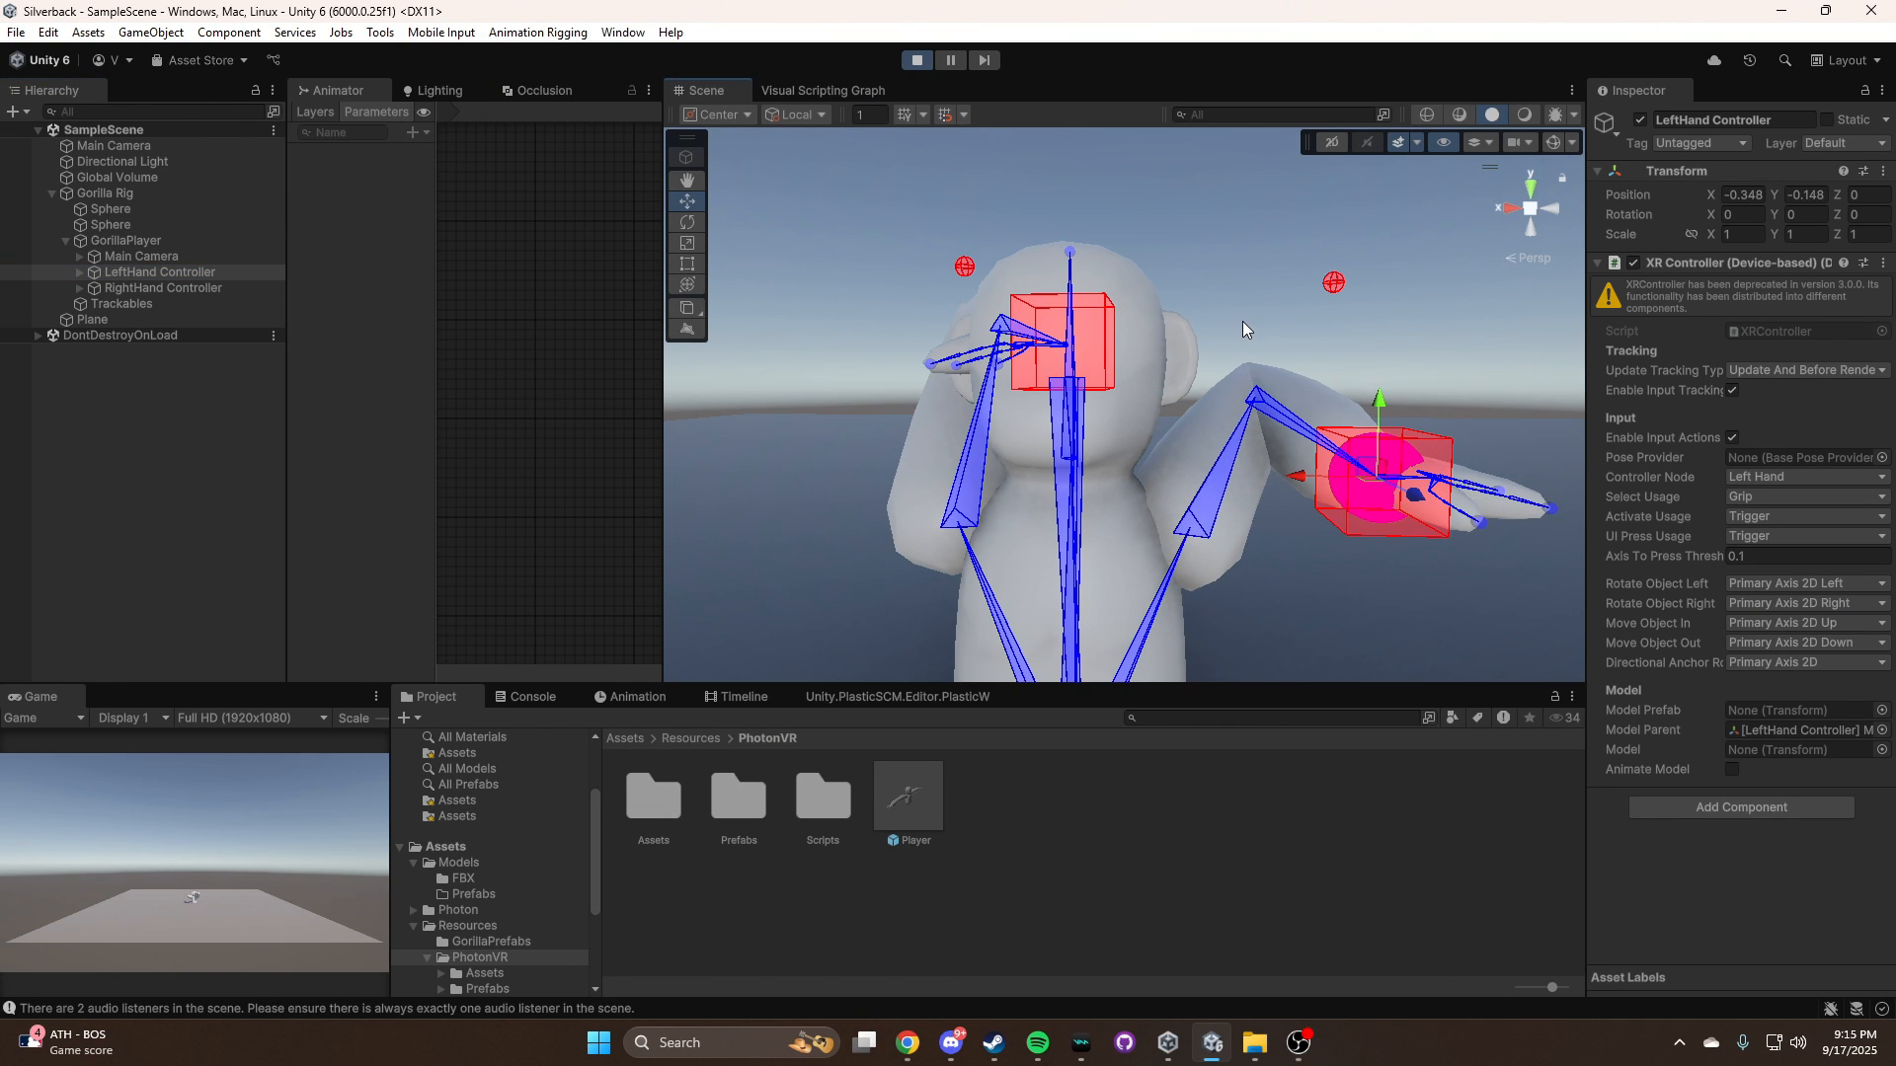
right_drag(1268, 354, 1362, 504)
key(e)
key(w)
right_drag(1249, 493, 1174, 501)
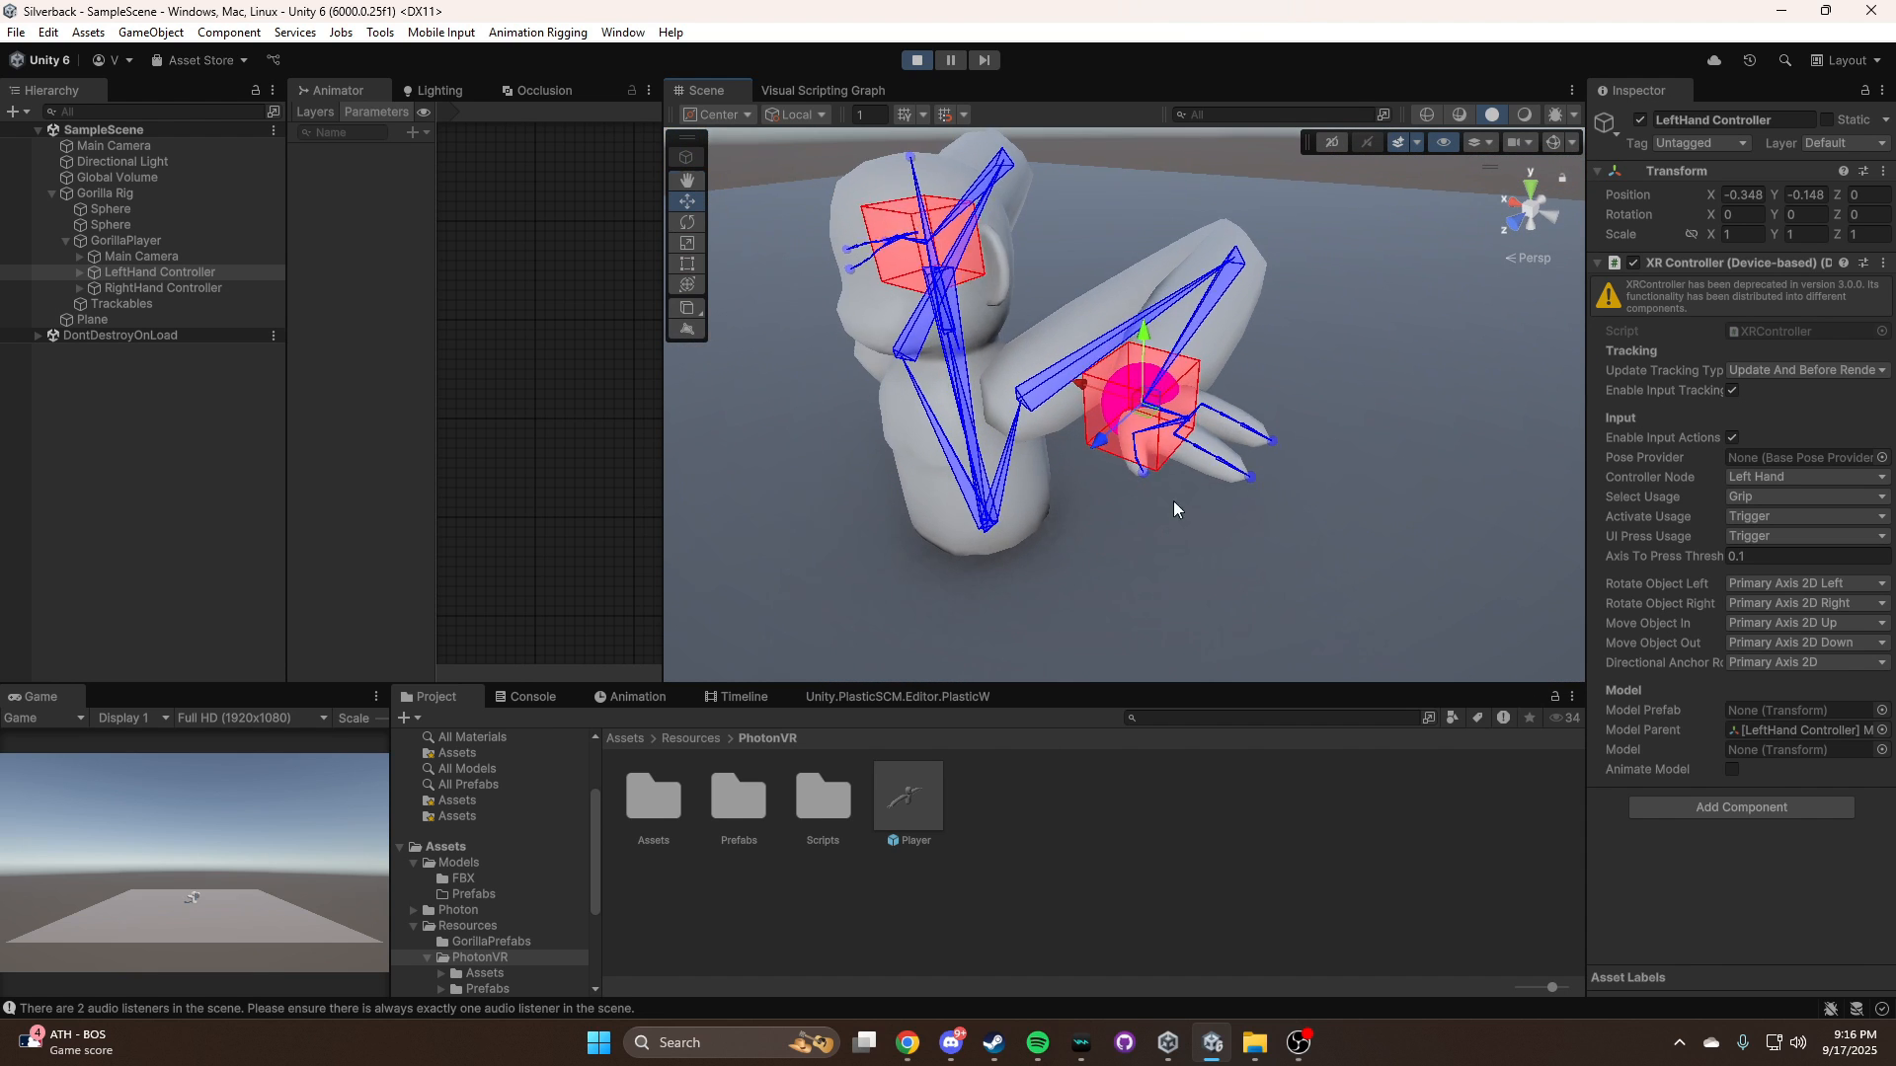
click(1175, 399)
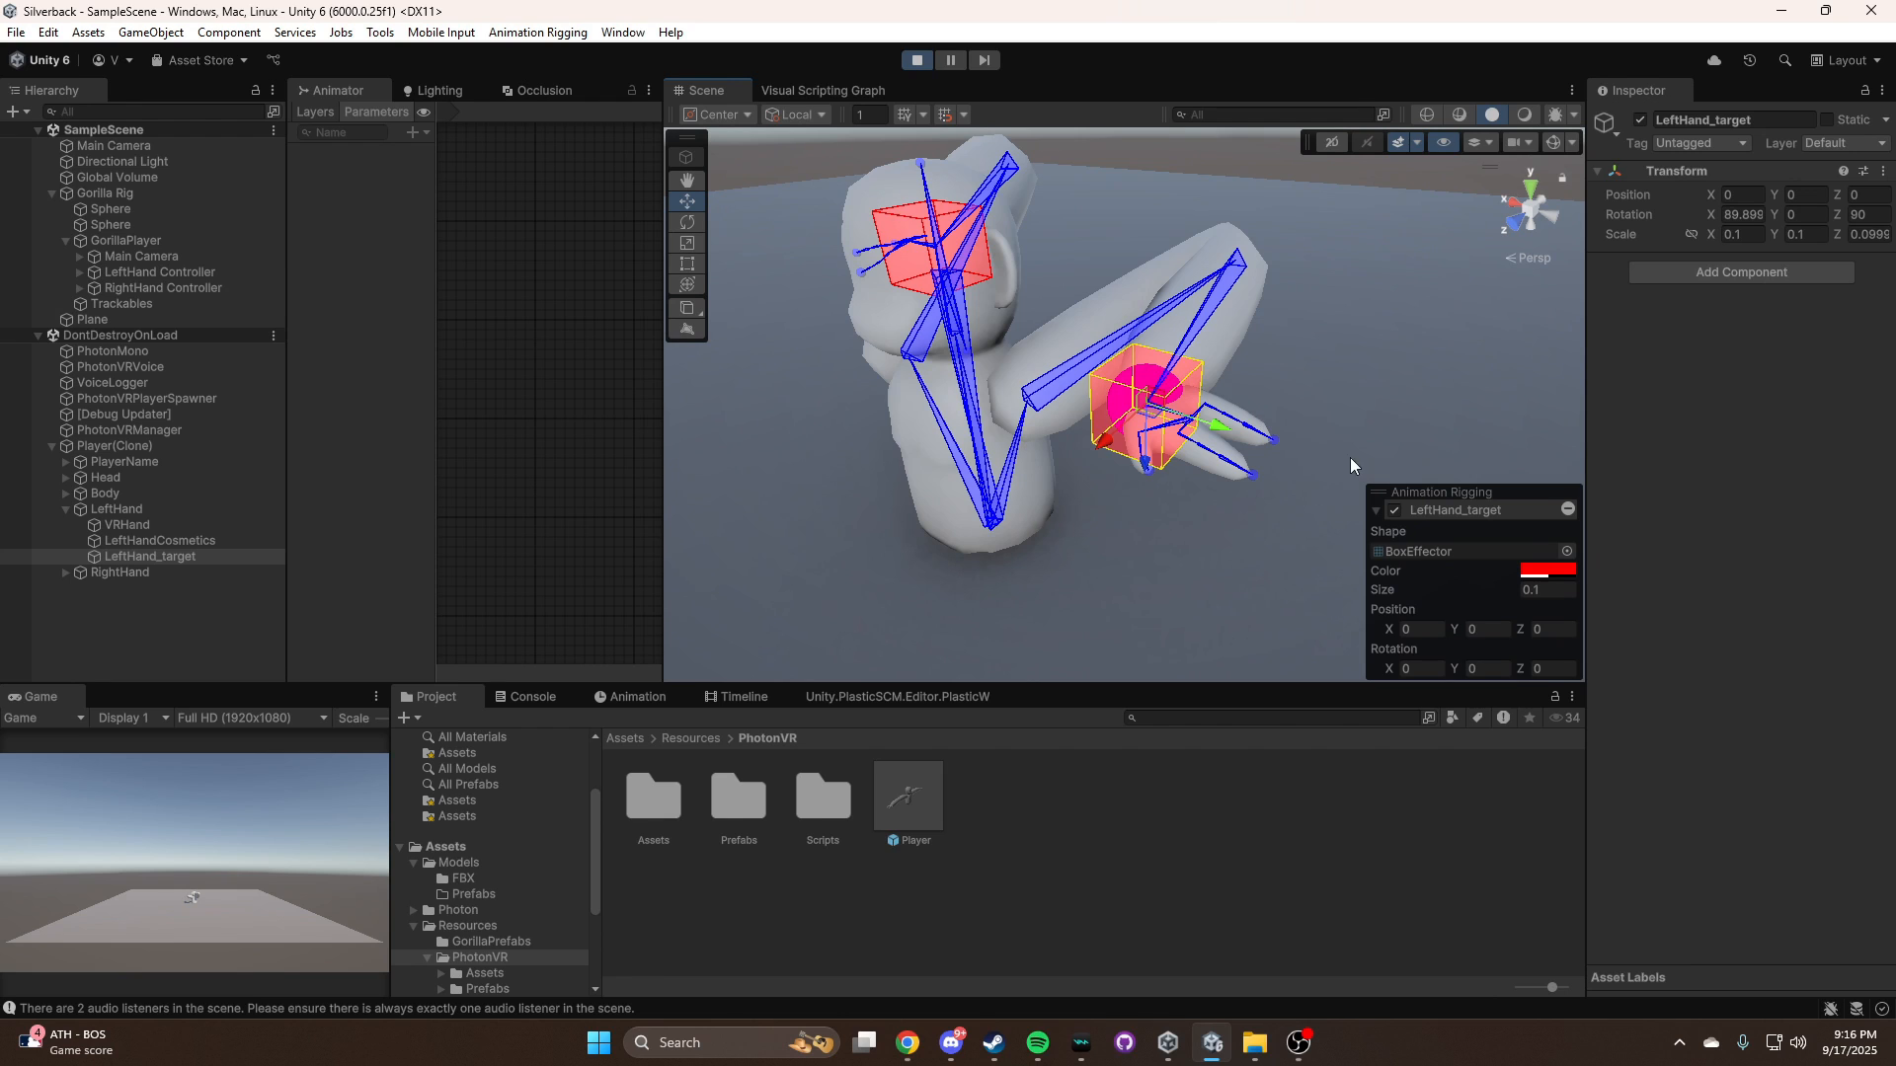
Try to rotate LeftHand_target freehand around the wrist and undo the rotation
click(687, 243)
click(688, 222)
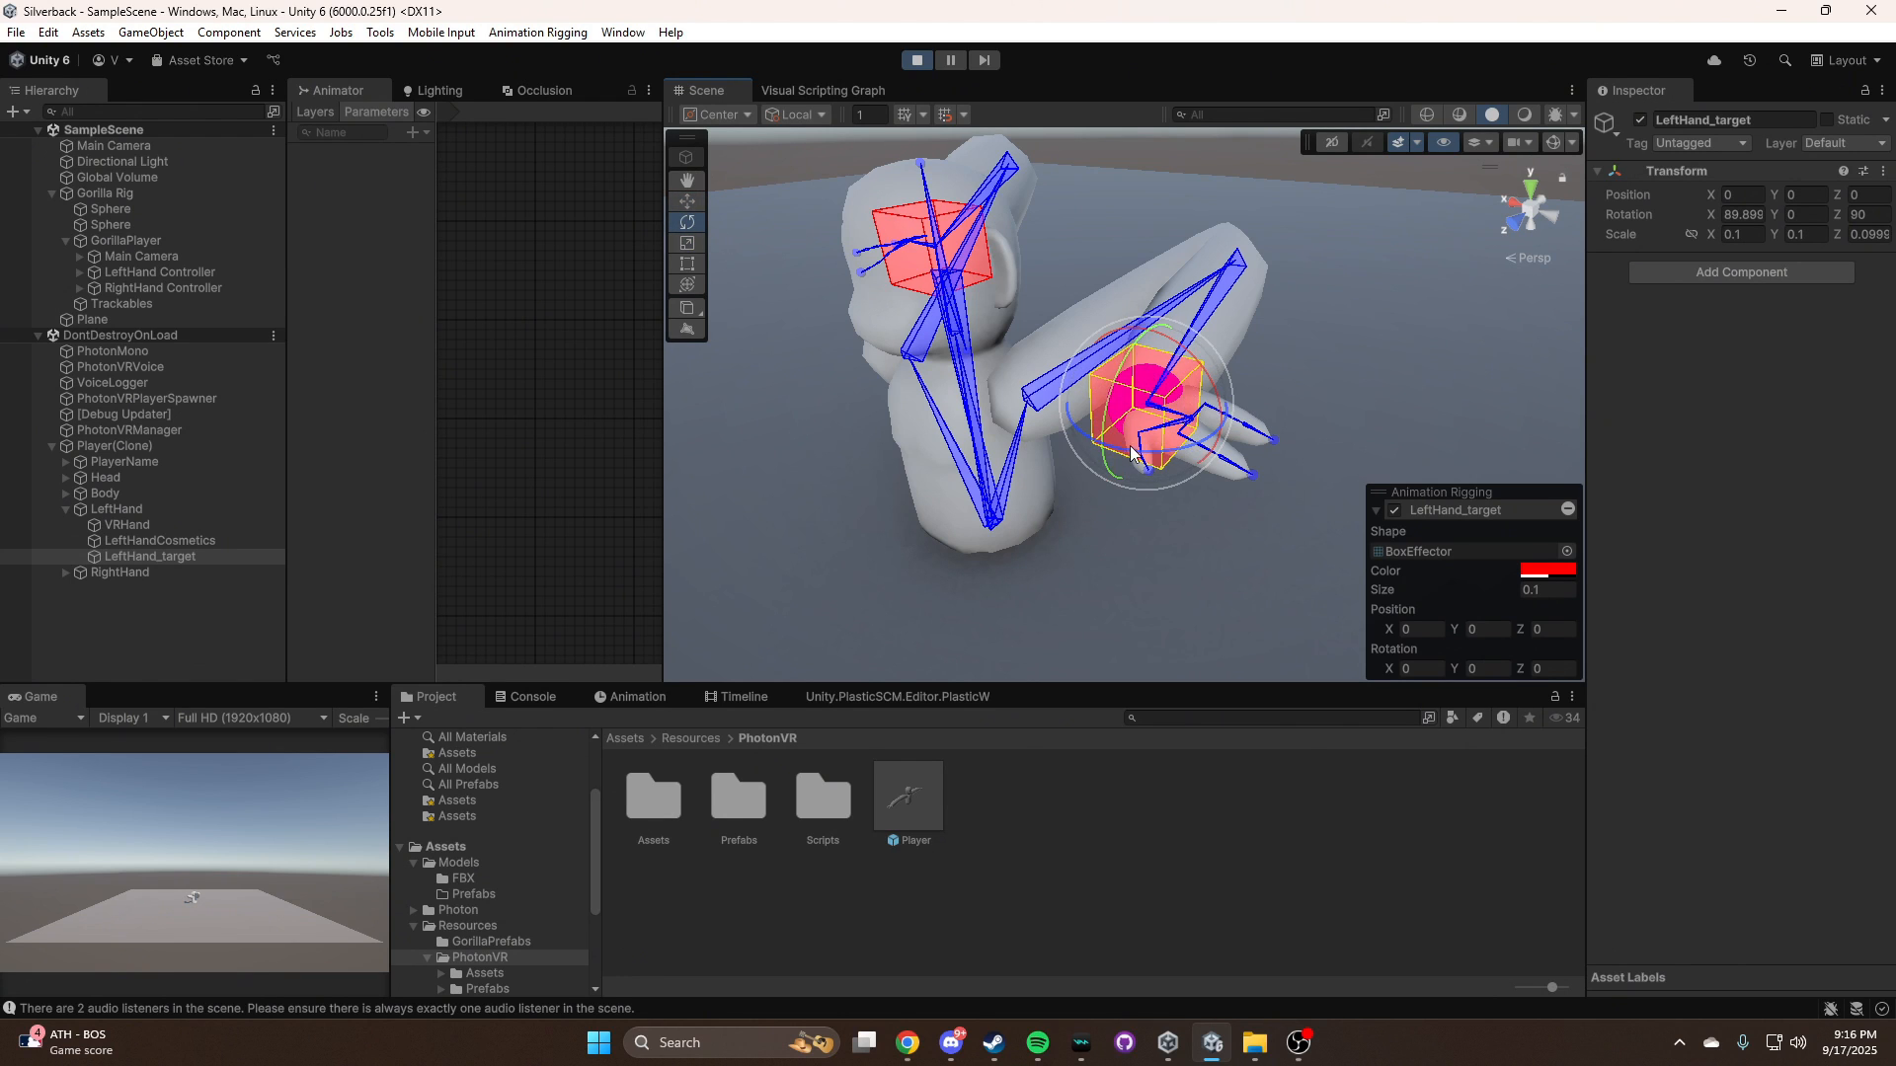
drag(1096, 434, 891, 426)
key(ctrl+z)
Set the running LeftHand_target's rotation to X 0, Y 90, Z 0 and check the hand's orientation from the side
click(1741, 219)
text(0)
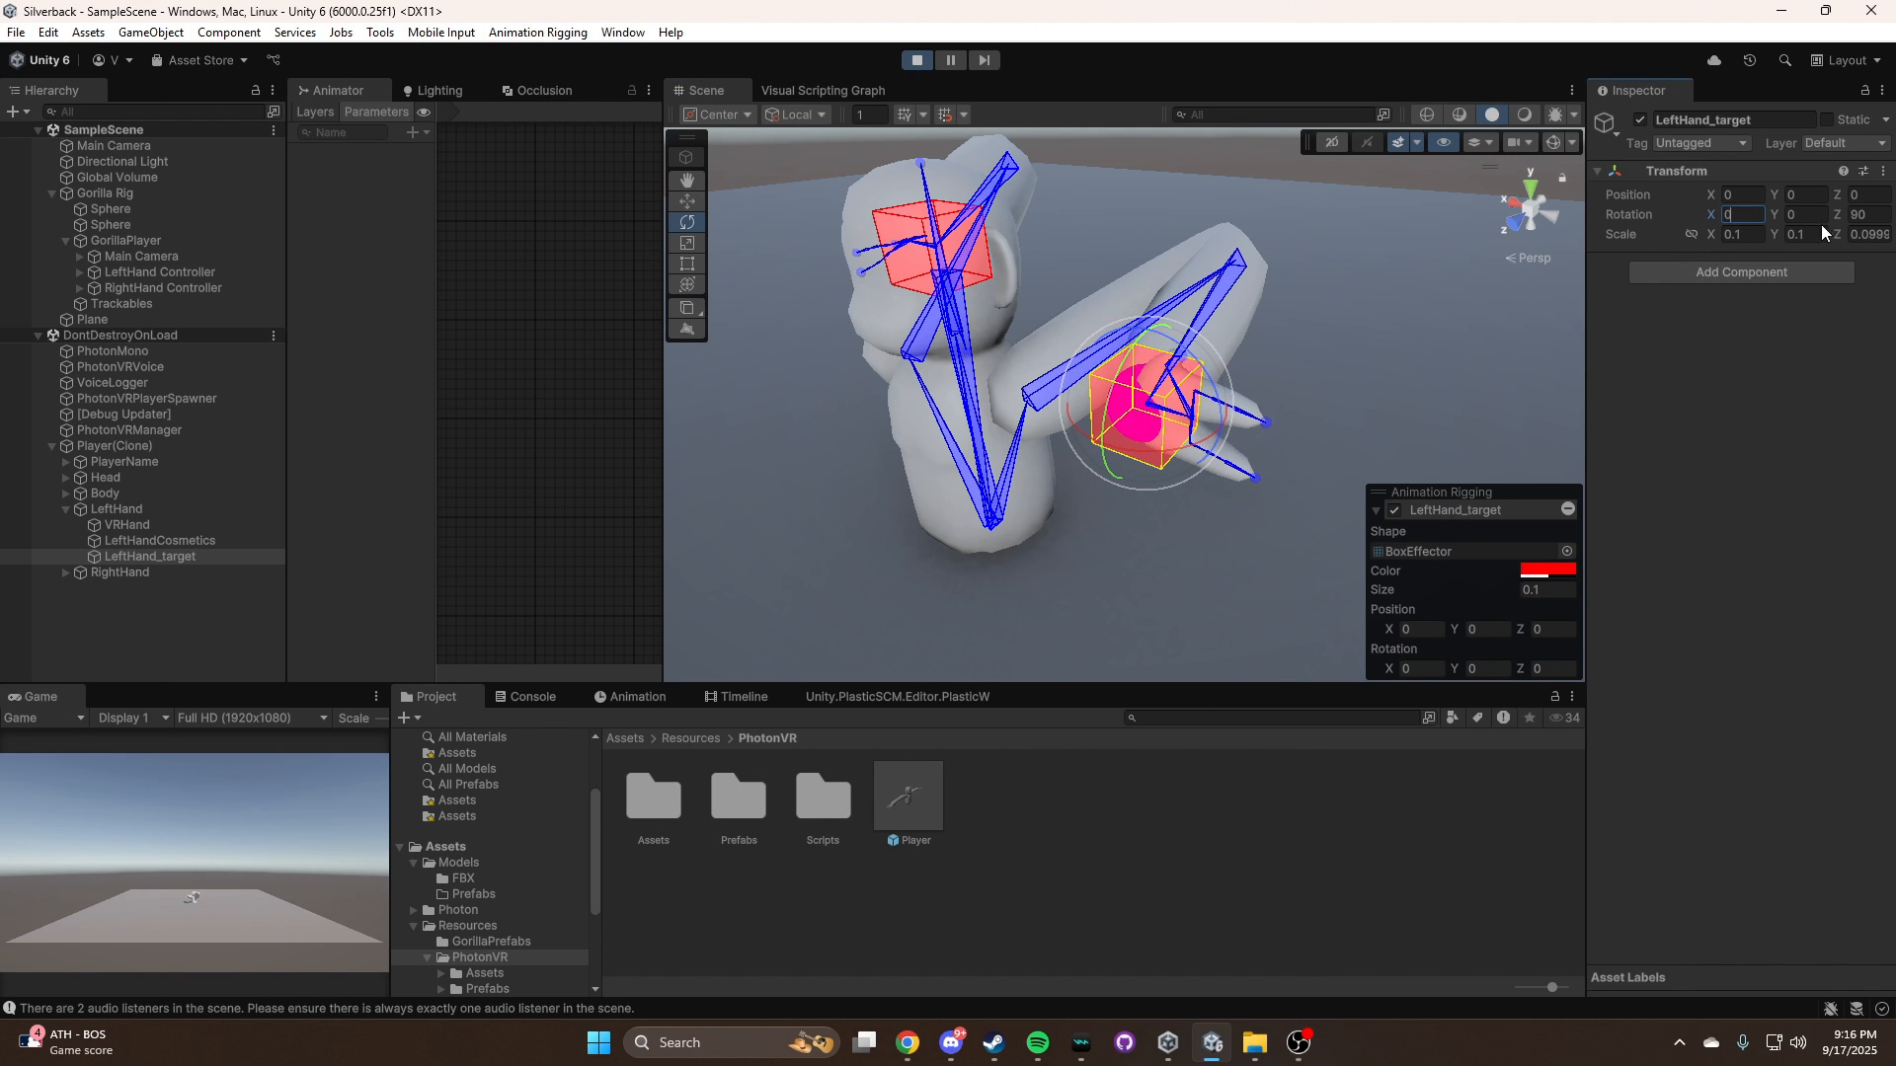
click(1863, 213)
text(0)
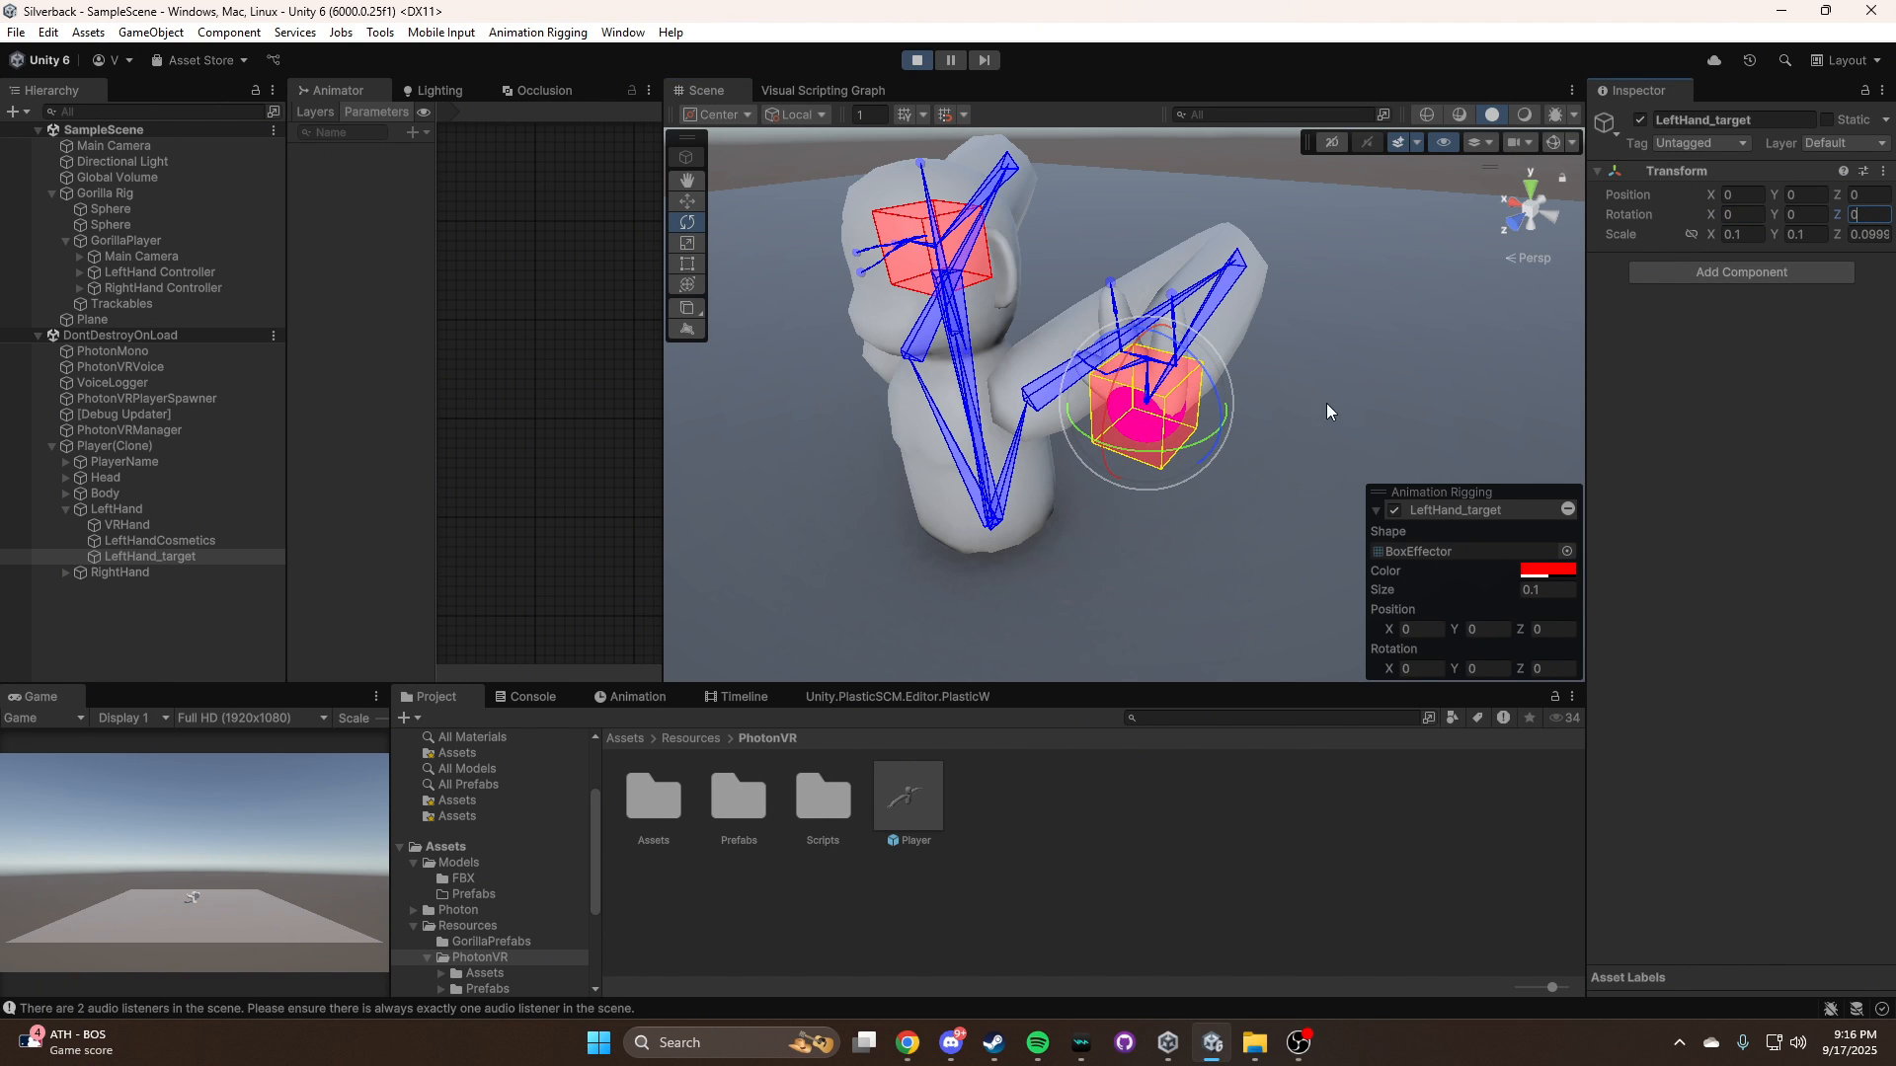
click(1815, 215)
text(90)
right_drag(1305, 500, 1029, 362)
key(d)
key(w)
key(a)
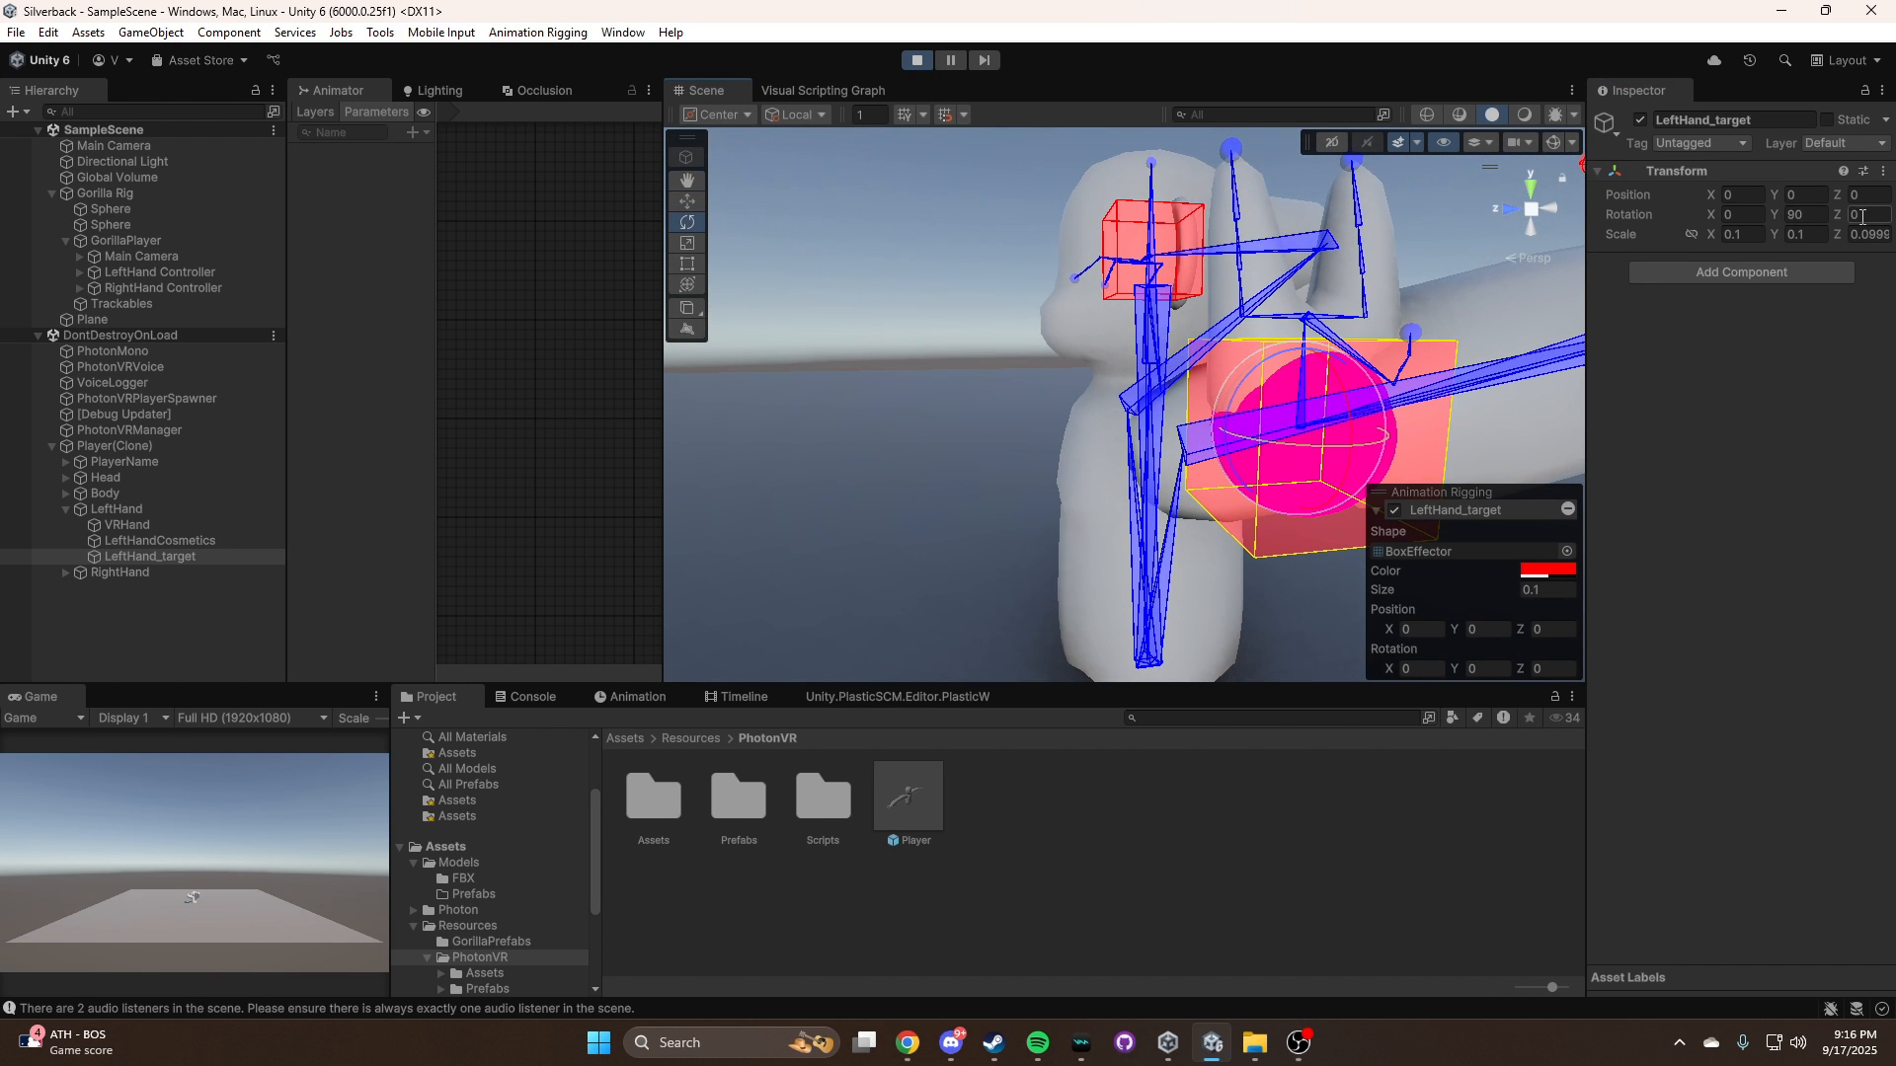
Set LeftHand_target's Z rotation to 90, check the hand's orientation and copy the rotation value
click(1866, 215)
text(90)
right_drag(1251, 400, 1529, 310)
key(a)
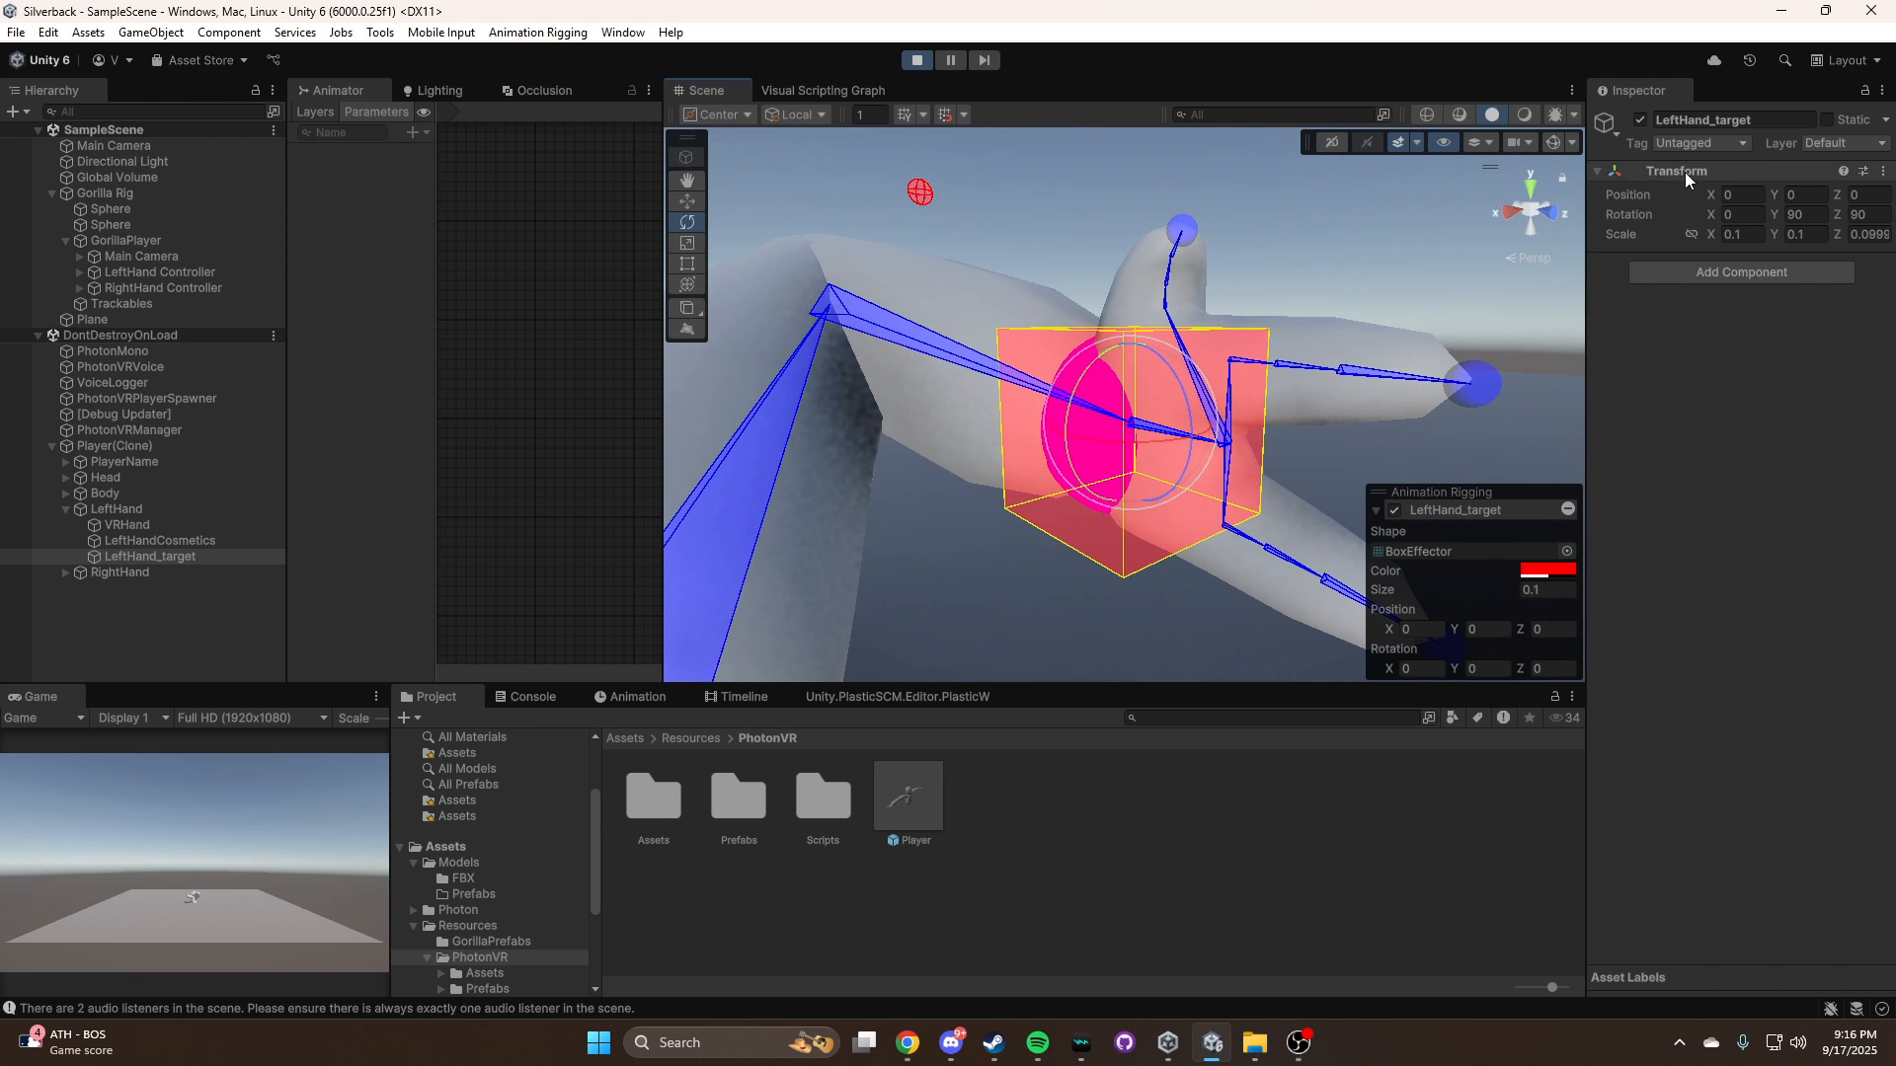
right_click(1866, 215)
click(1715, 283)
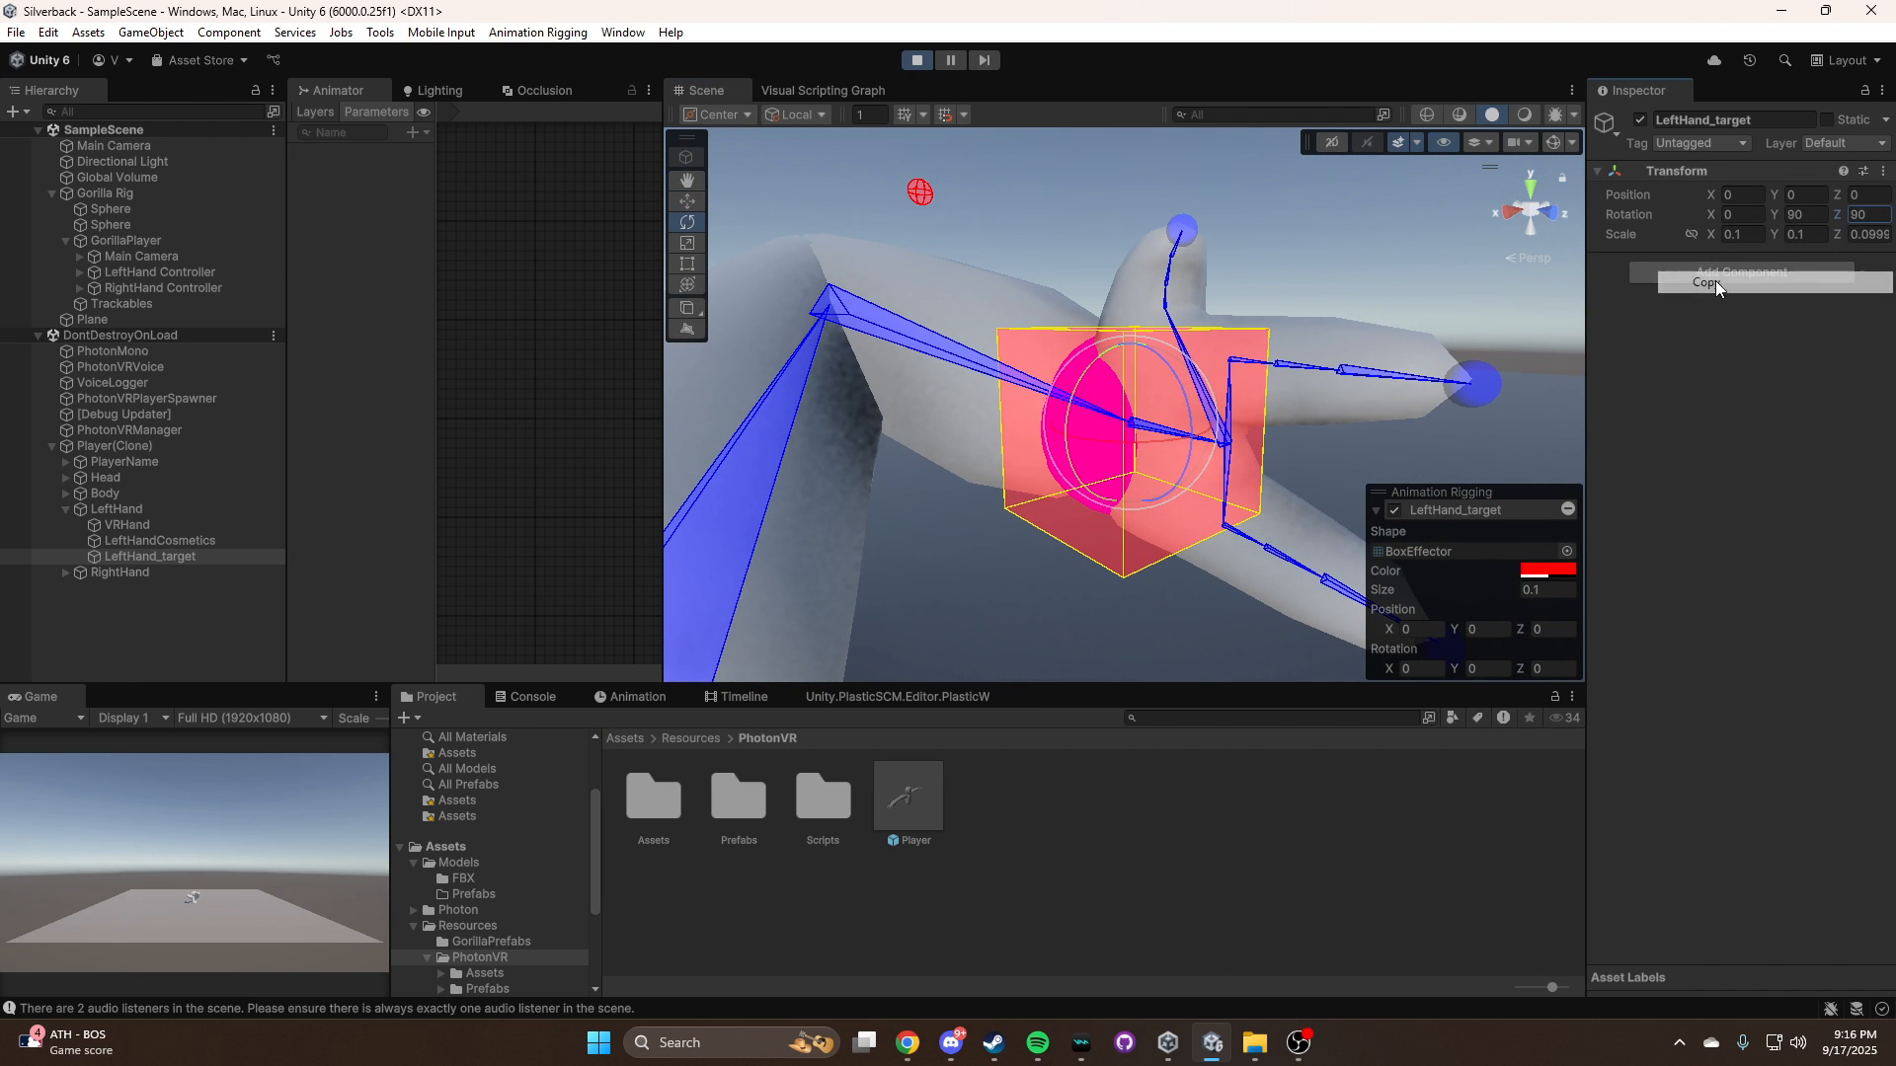
Exit play mode and set LeftHand_target's rotation in the Player prefab to X 0, Y 90, Z 90
click(921, 60)
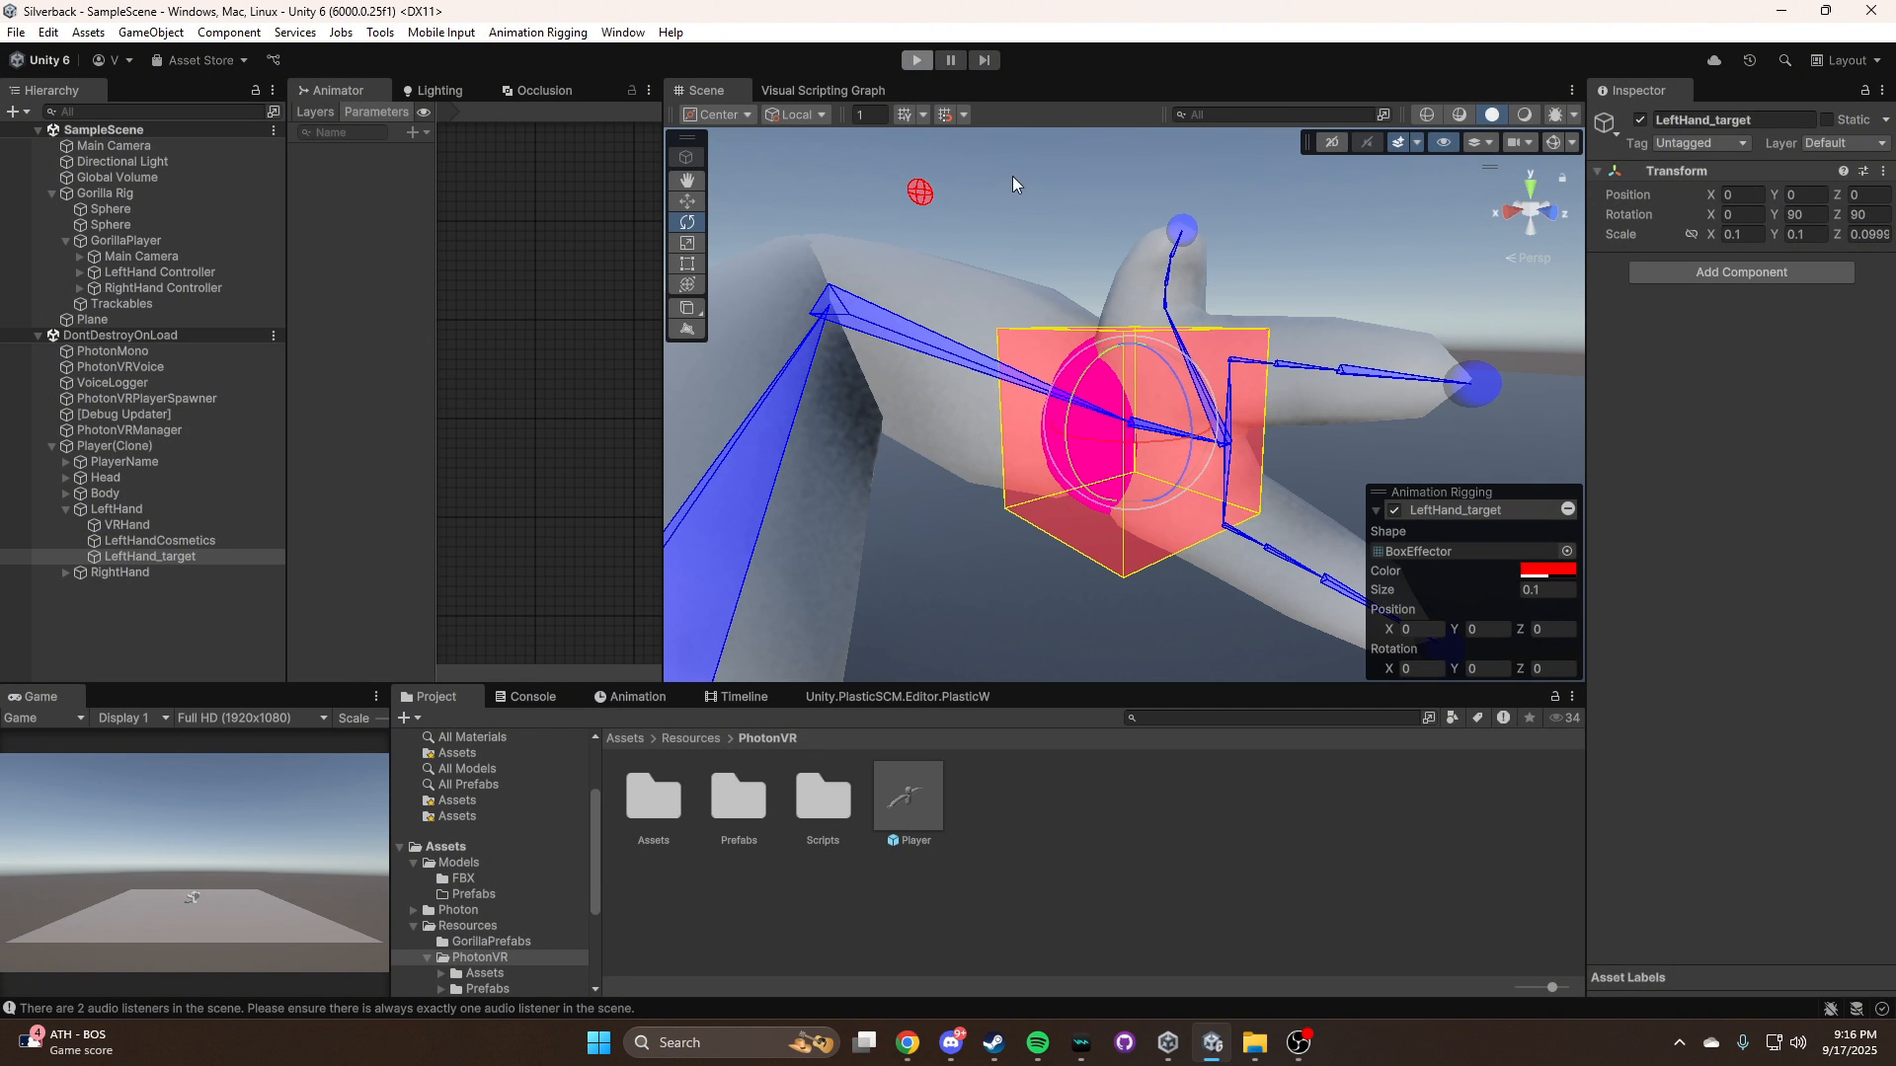
double_click(904, 803)
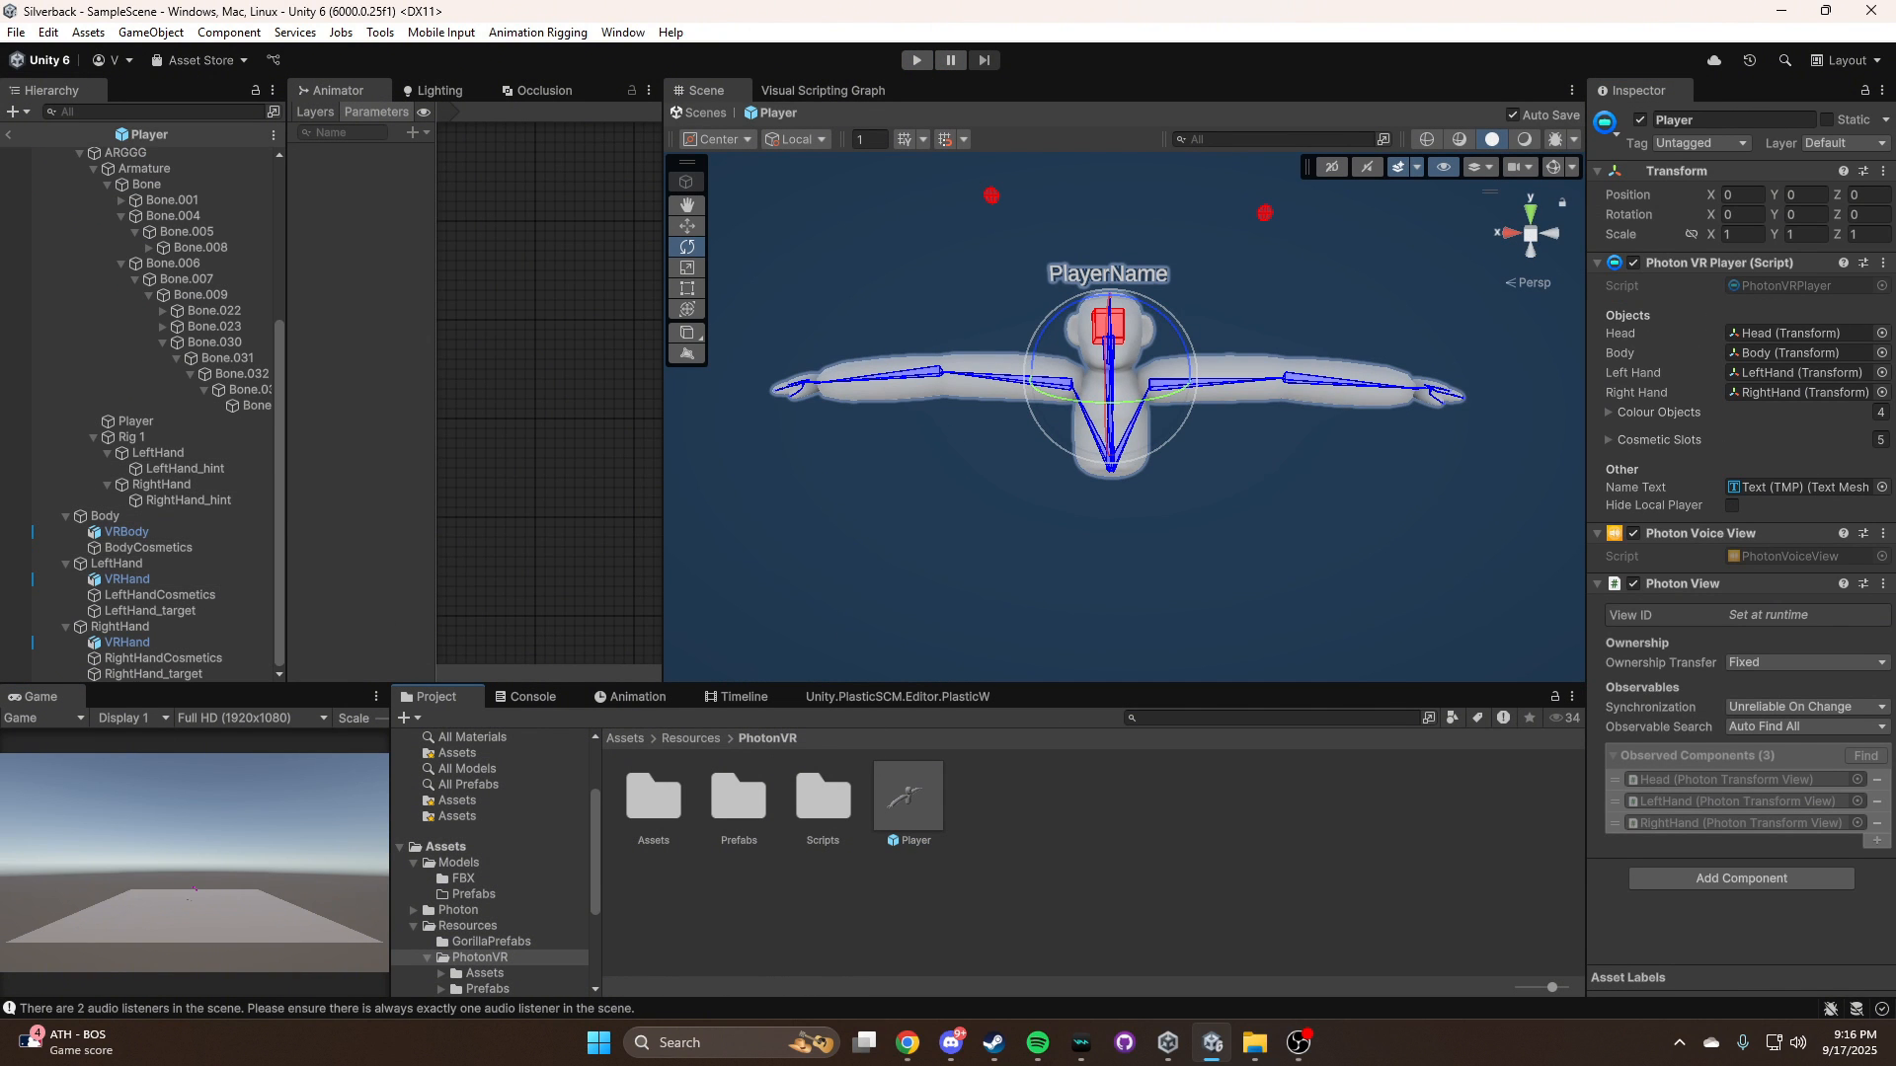
click(170, 615)
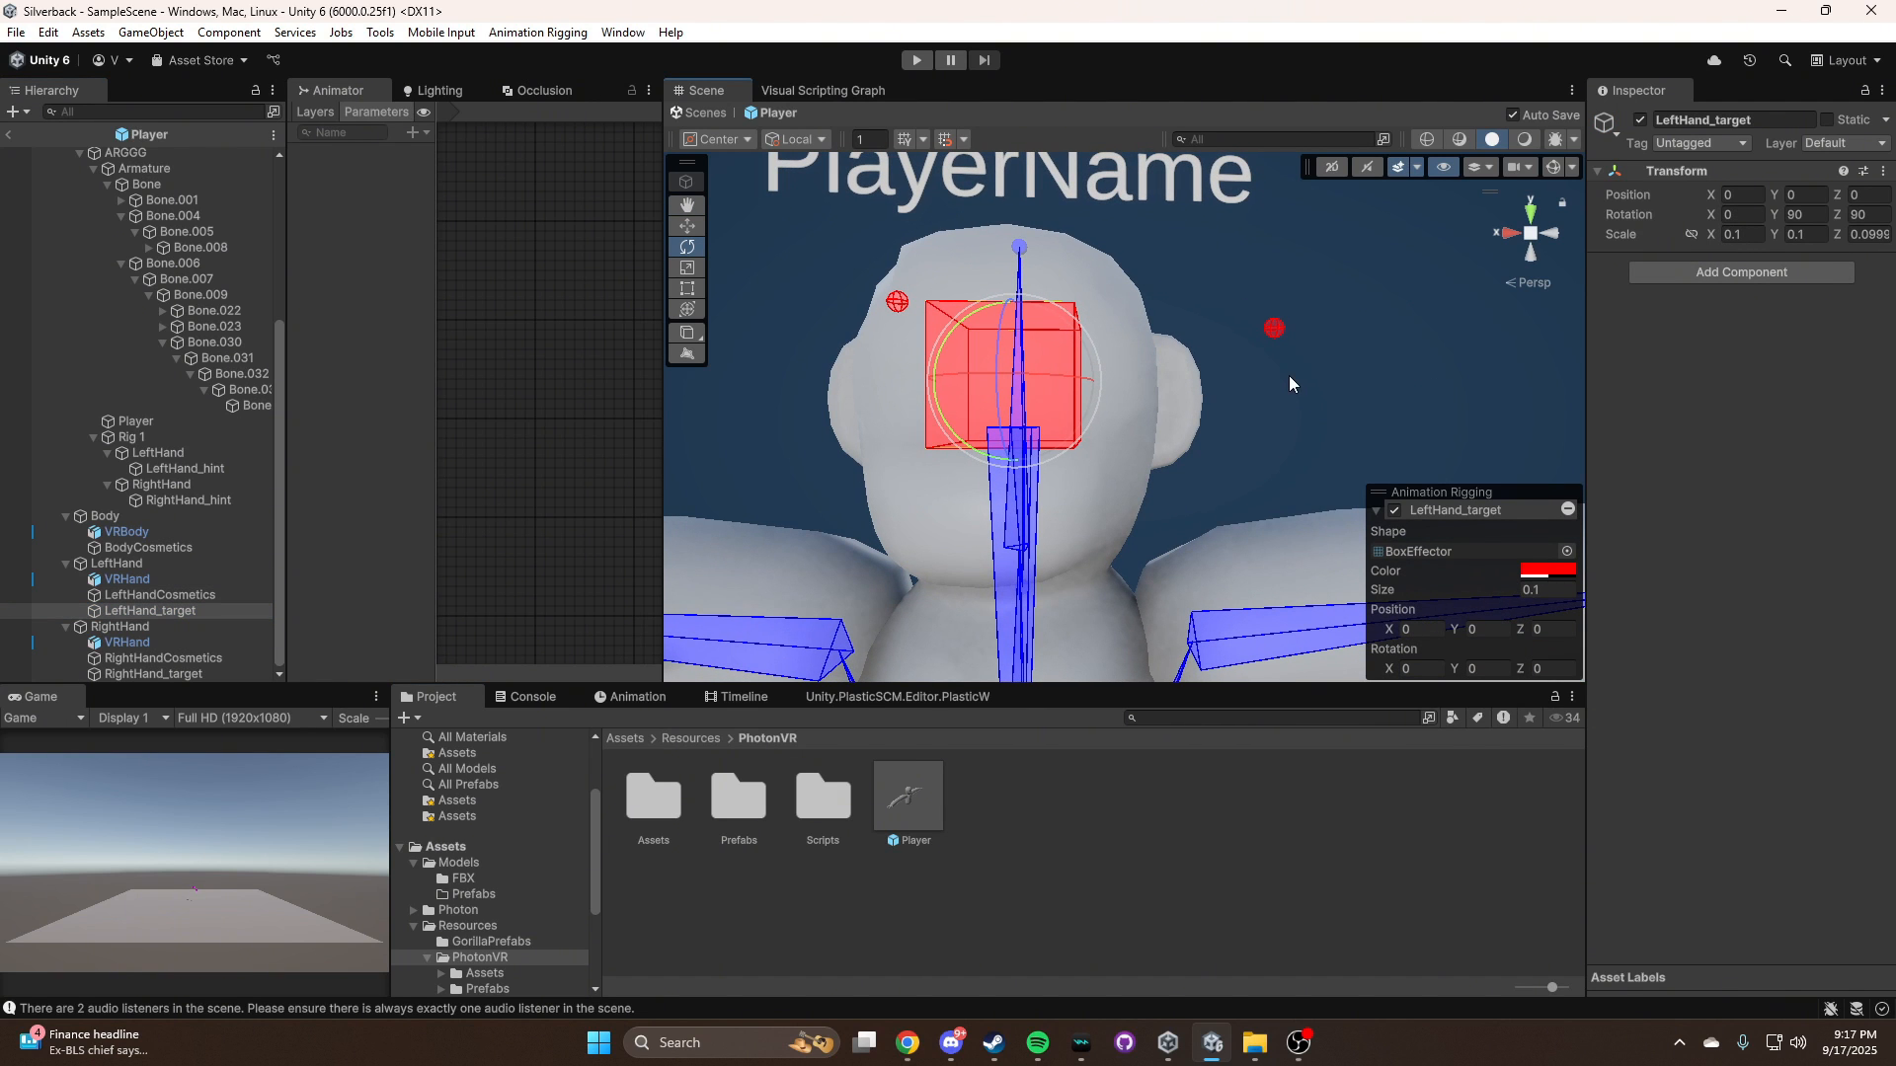
Set RightHand_target's rotation in the Player prefab to X 0, Y 90, Z 90
click(154, 674)
click(1748, 215)
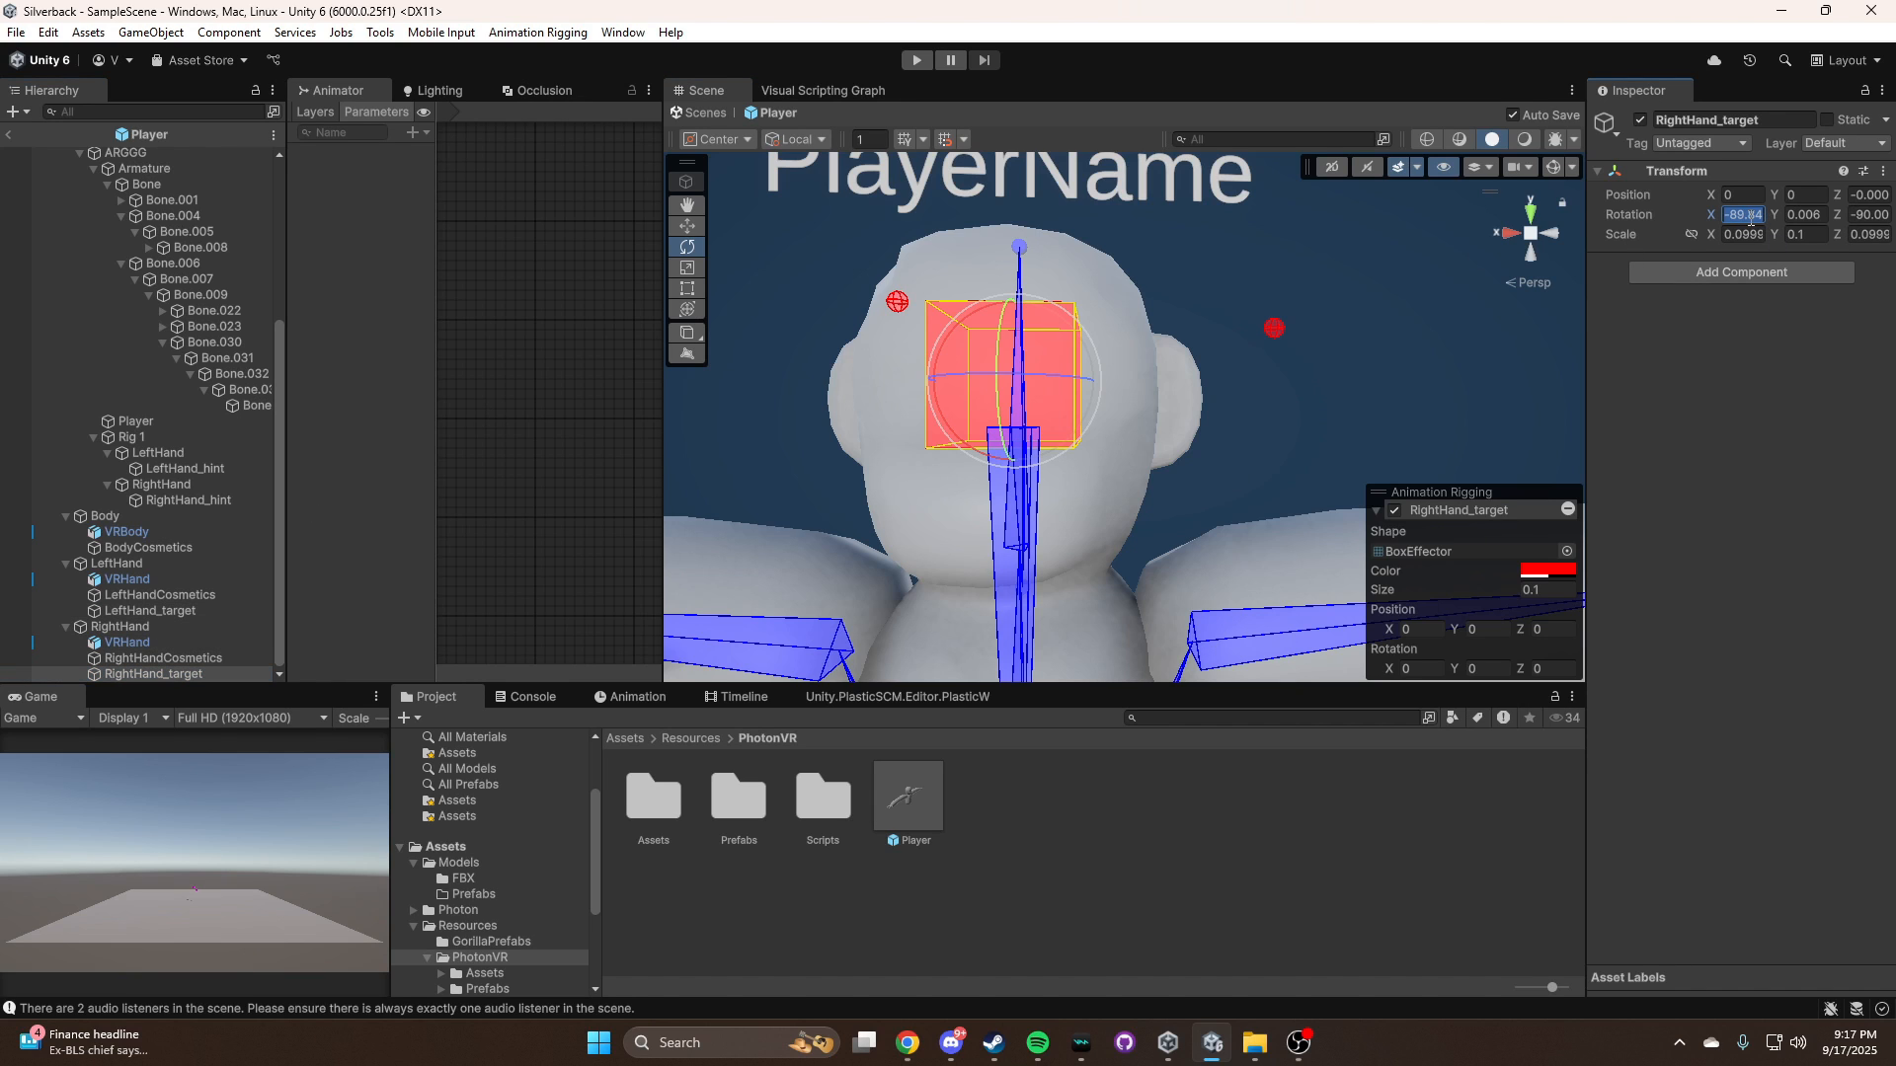
text(0)
key(Tab)
text(90)
click(1867, 215)
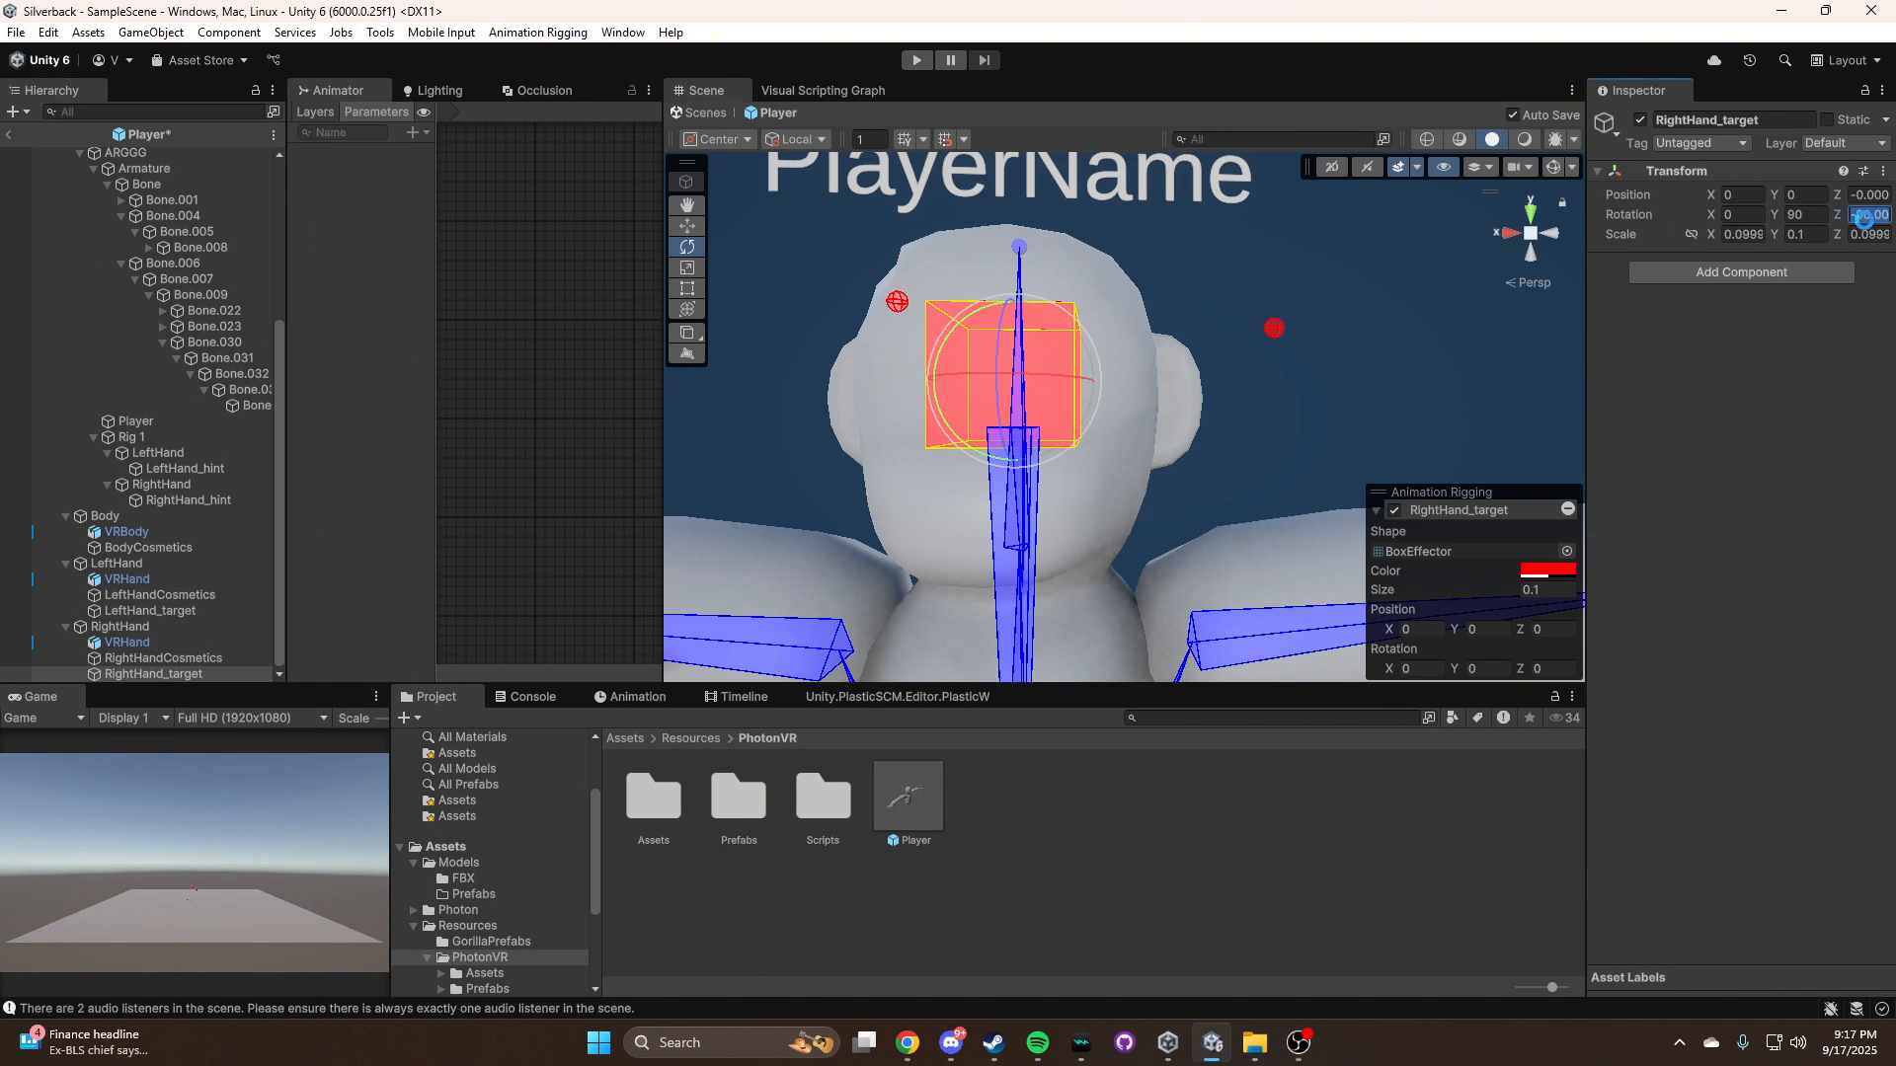
text(90)
Run the scene and test both hands by moving RightHand Controller to about X 0.219, Y 0.088 and LeftHand Controller to about X -0.241, Y 0.111
key(ctrl+p)
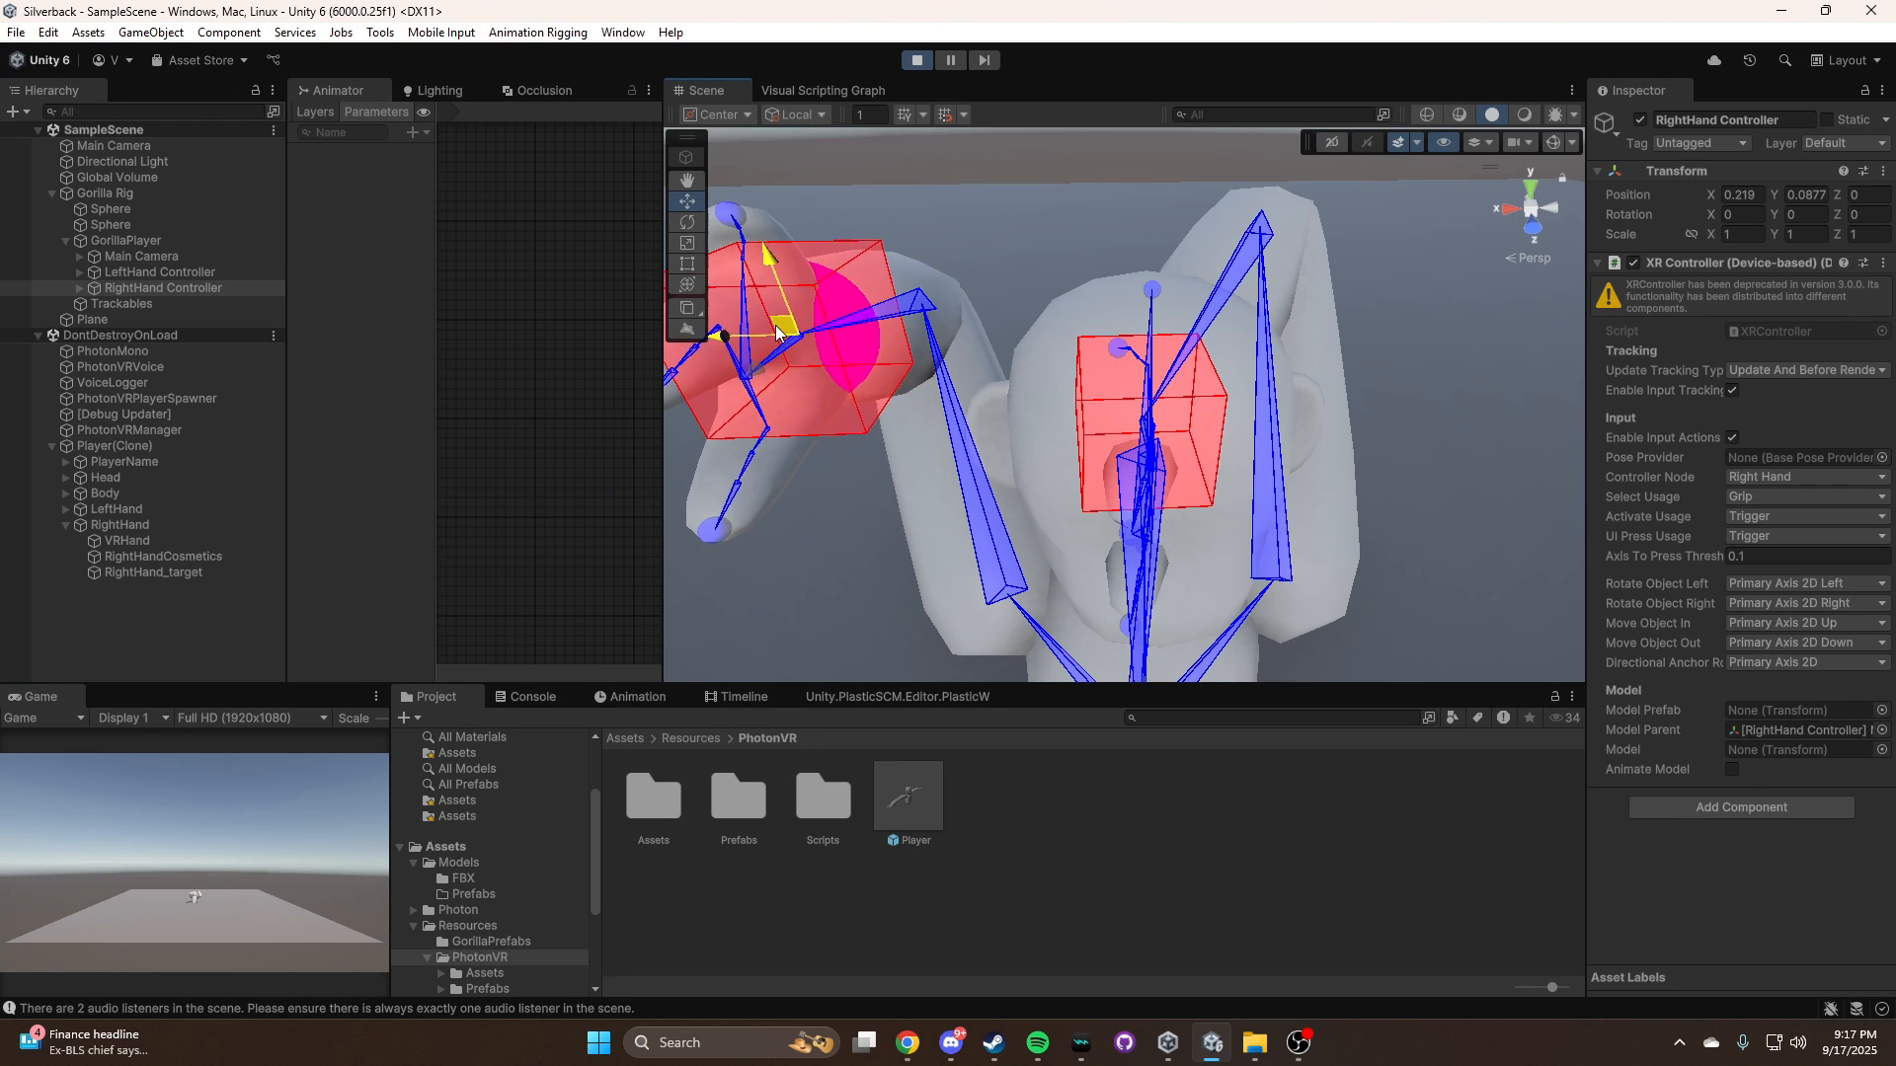
click(160, 272)
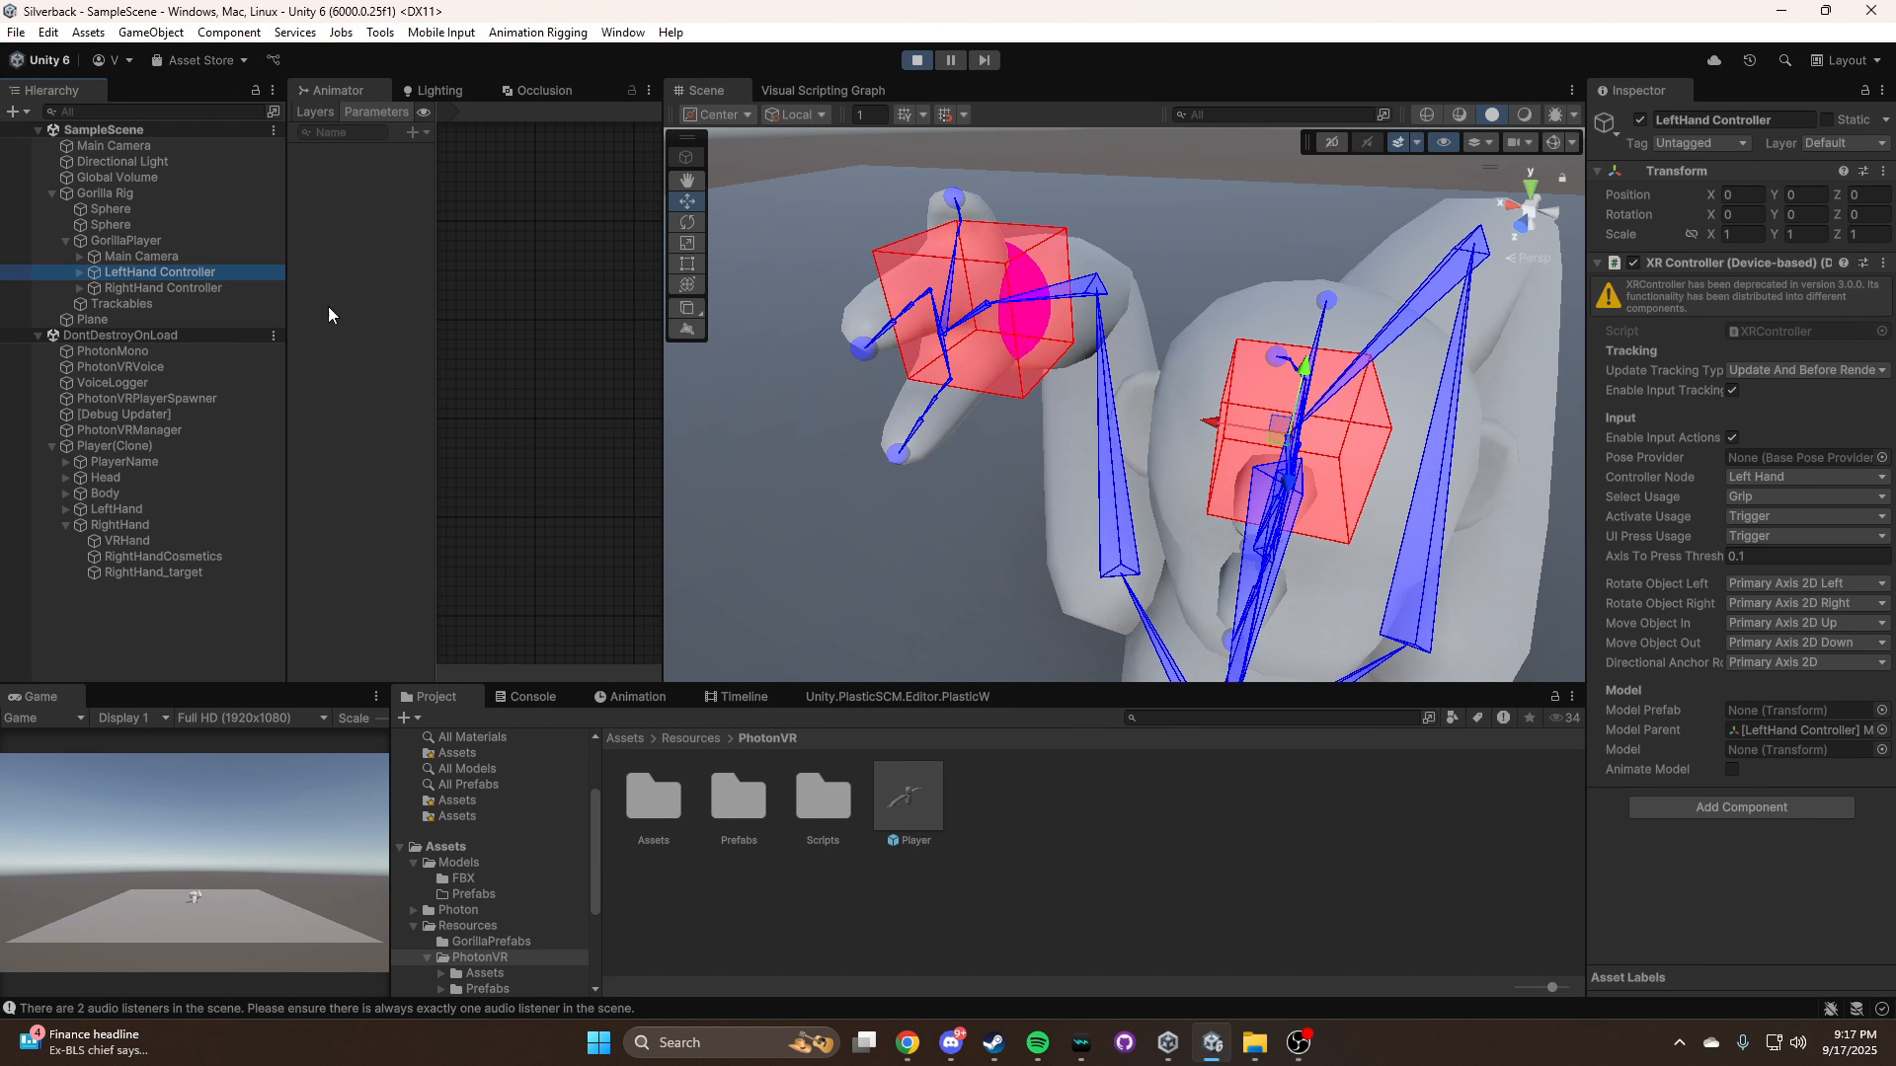
drag(1580, 444, 1618, 430)
alt+drag(1117, 301, 1313, 289)
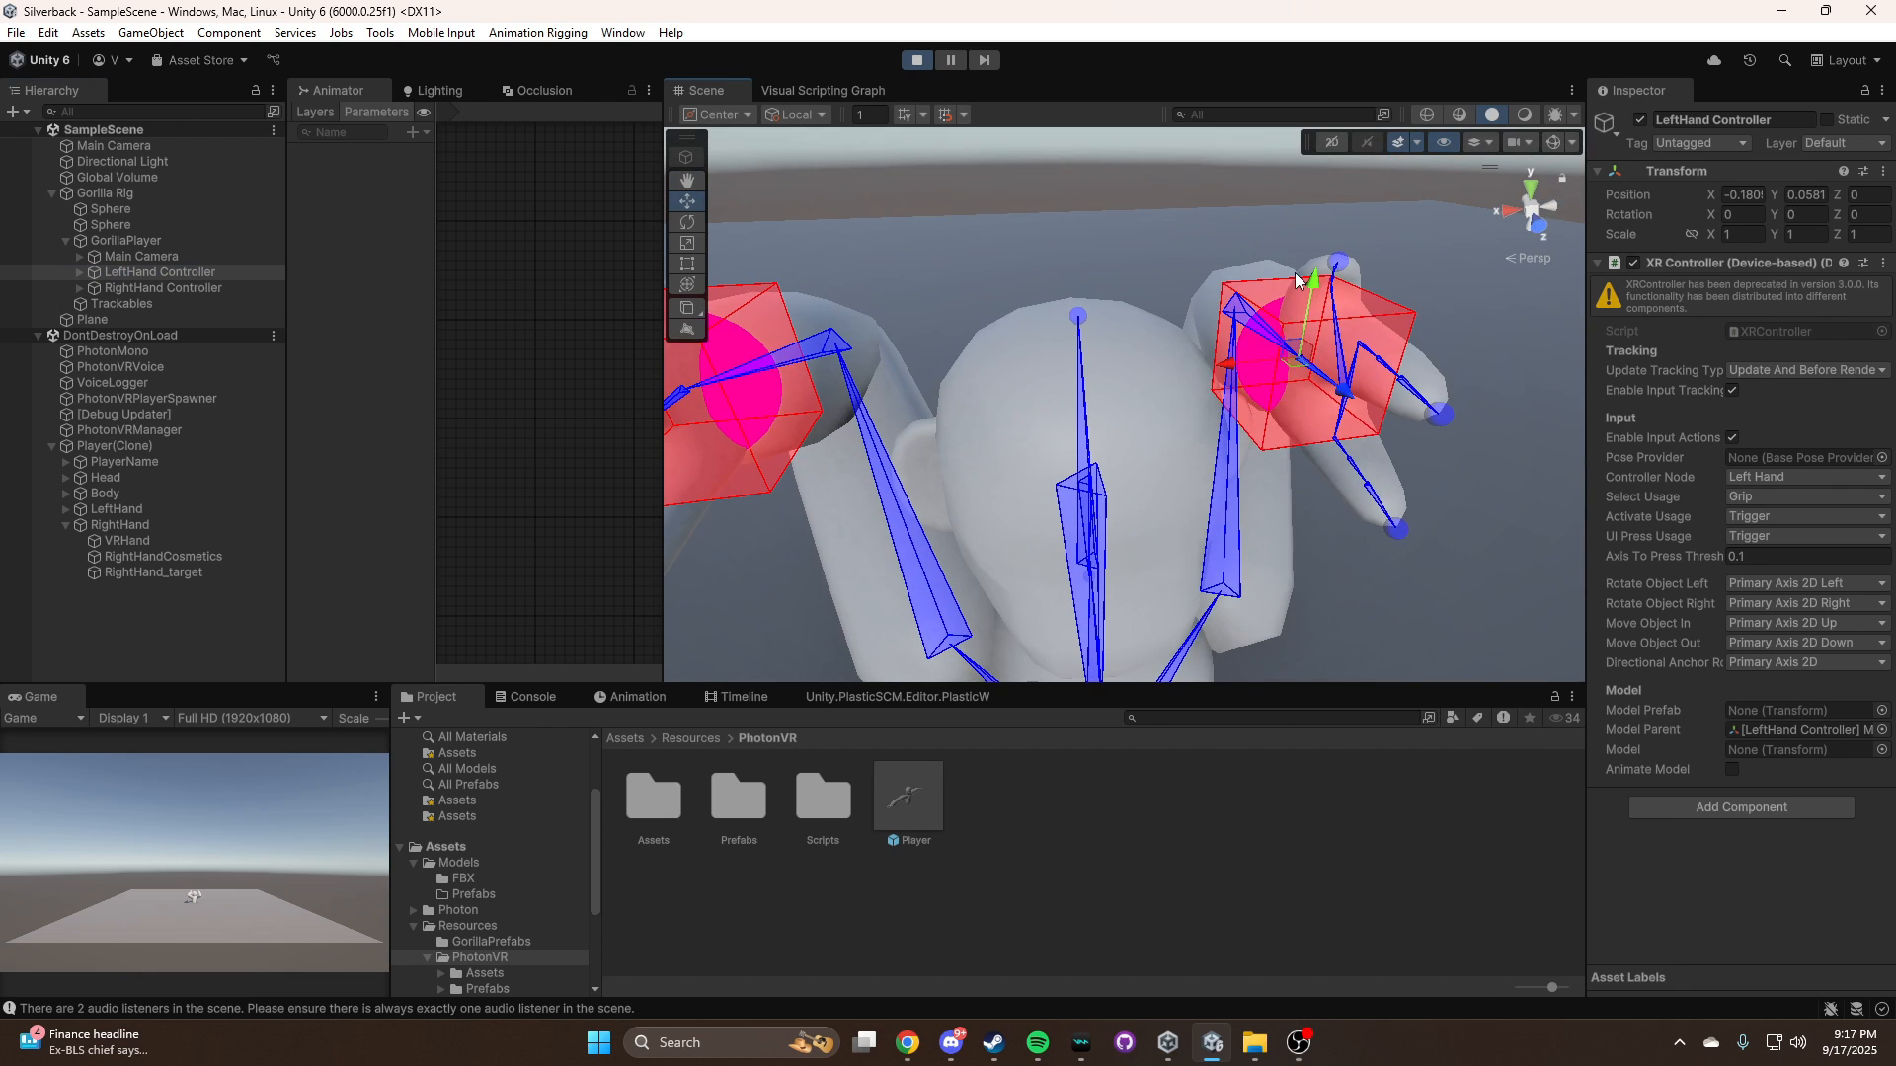
drag(1284, 362, 1052, 359)
right_drag(1195, 325, 1228, 402)
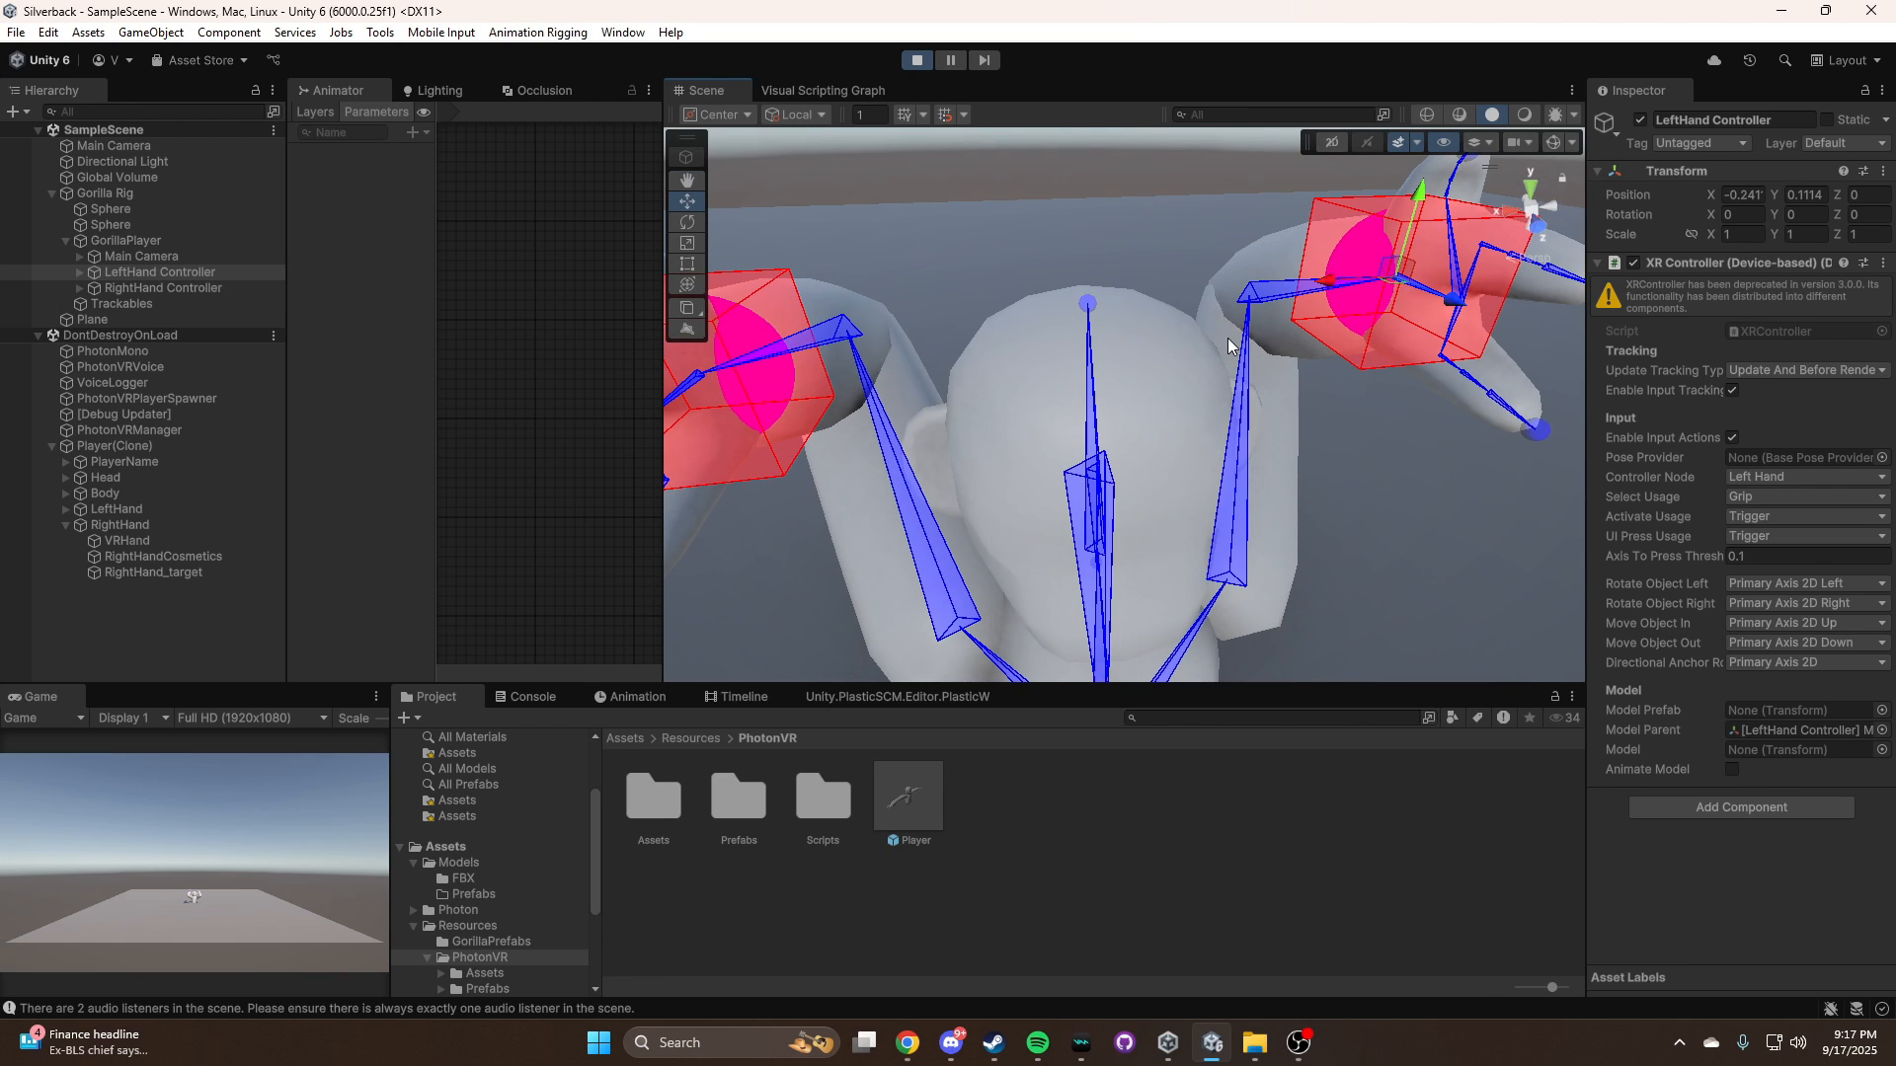